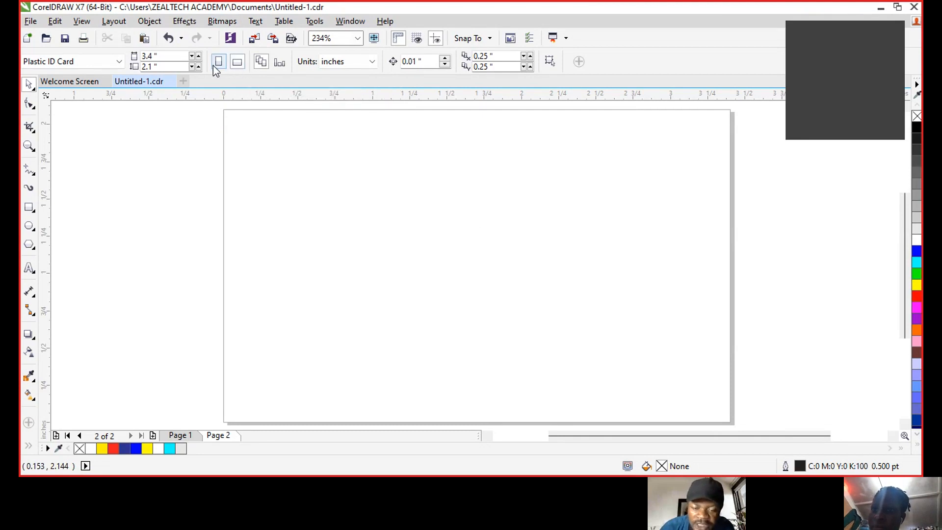
- Set Page 2 to portrait orientation after comparing it with landscape, then switch to Page 1
click(218, 61)
scroll(475, 222, down, 3)
scroll(496, 207, up, 2)
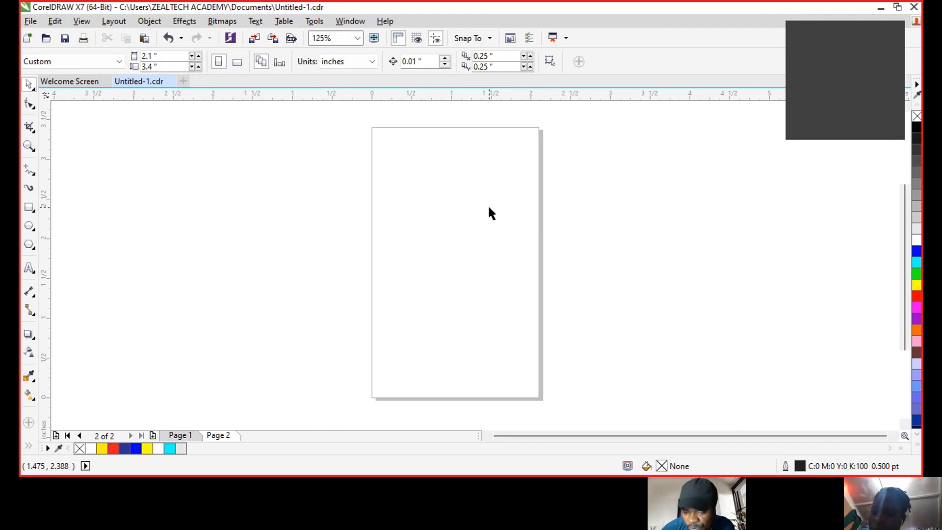
click(237, 63)
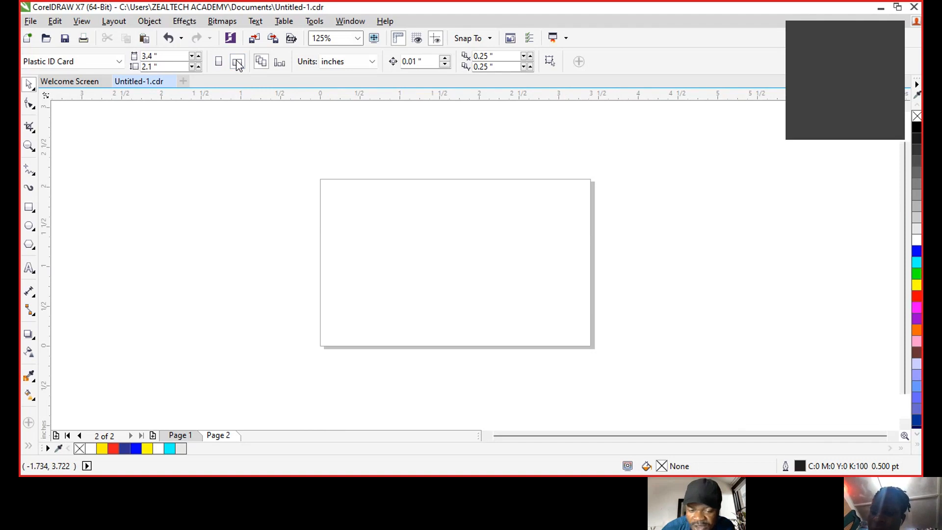
click(219, 62)
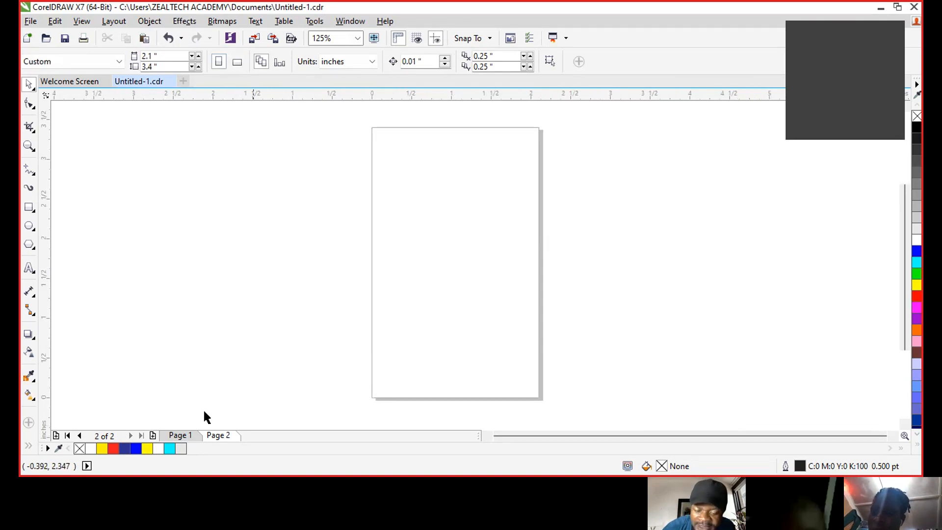
click(185, 435)
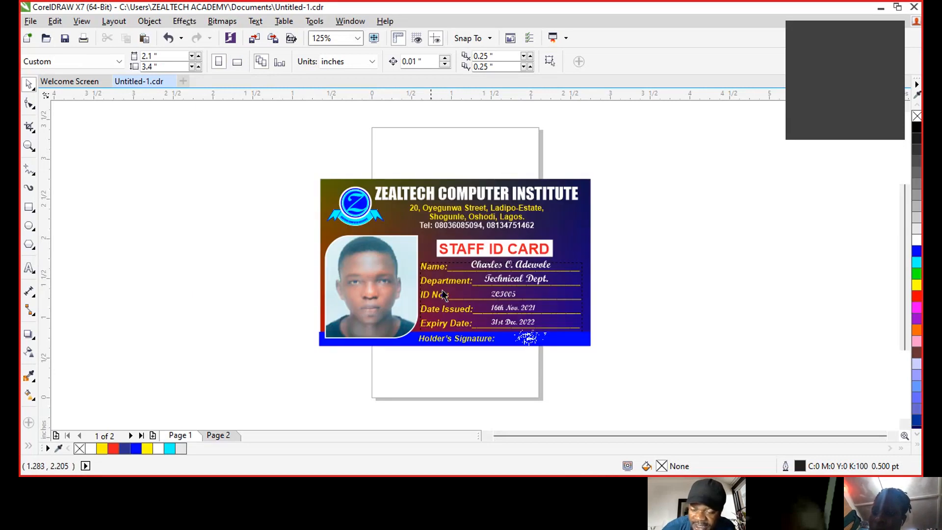
- Set Page 1 to landscape, then return to Page 2 and make it portrait
click(237, 61)
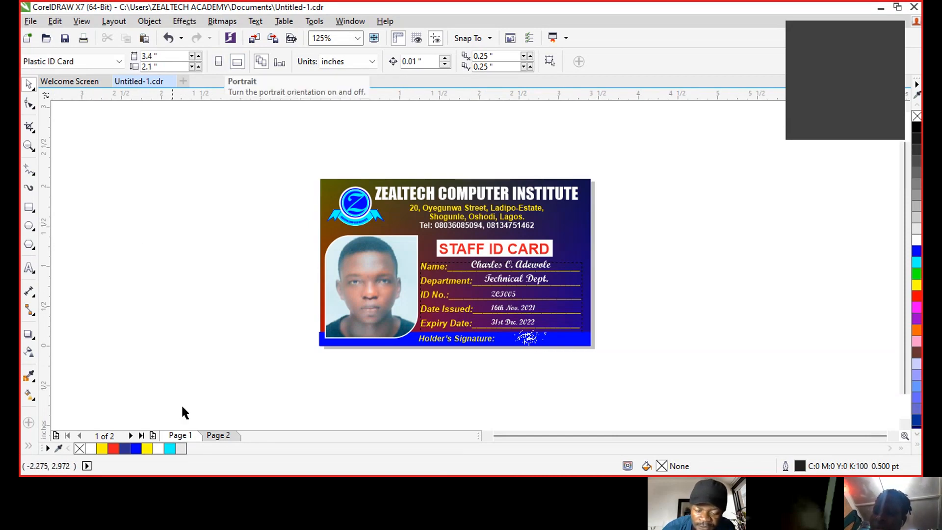
click(229, 436)
click(218, 61)
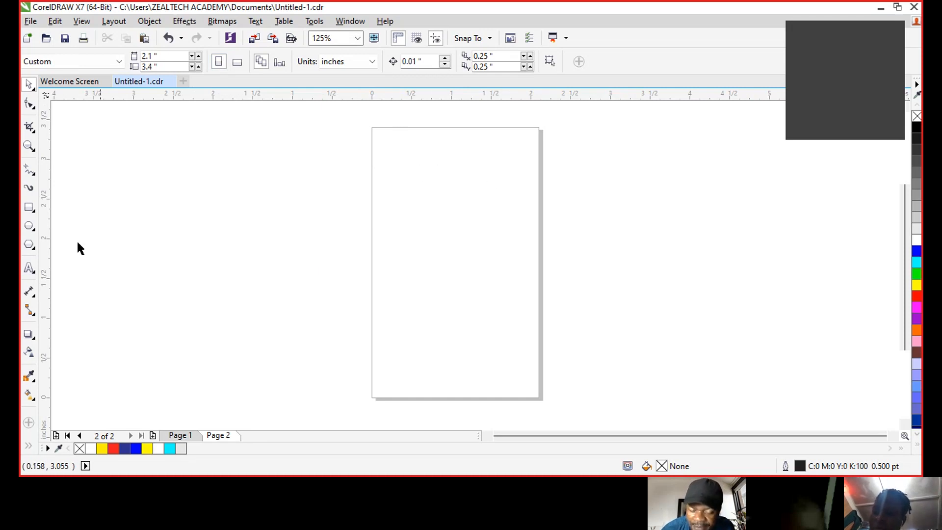
- Draw a page-sized rectangle and shrink it to the top third of the page, toggling snap to objects
double_click(29, 208)
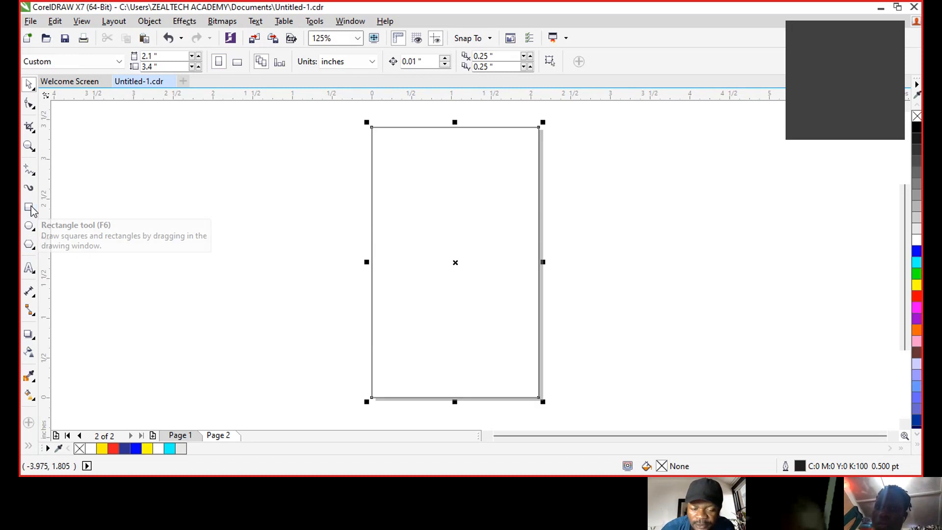
drag(453, 401, 460, 216)
click(919, 251)
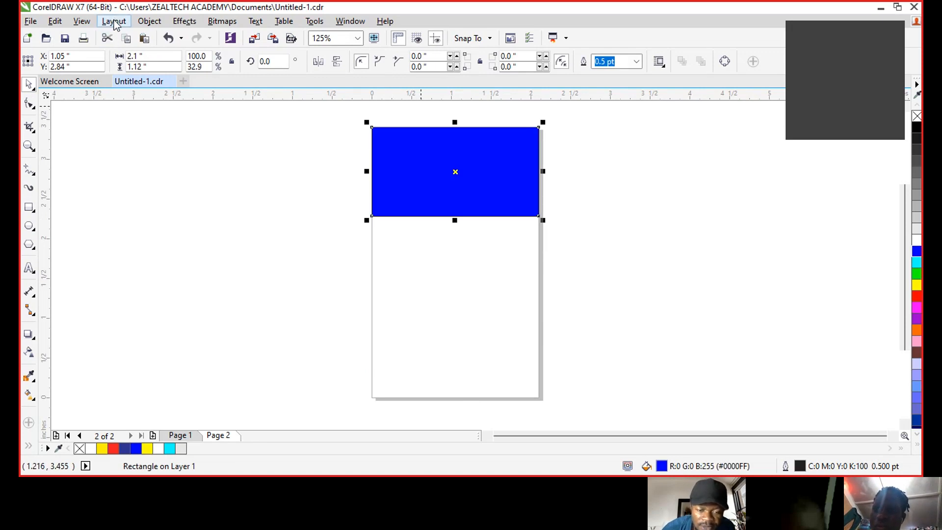
click(83, 22)
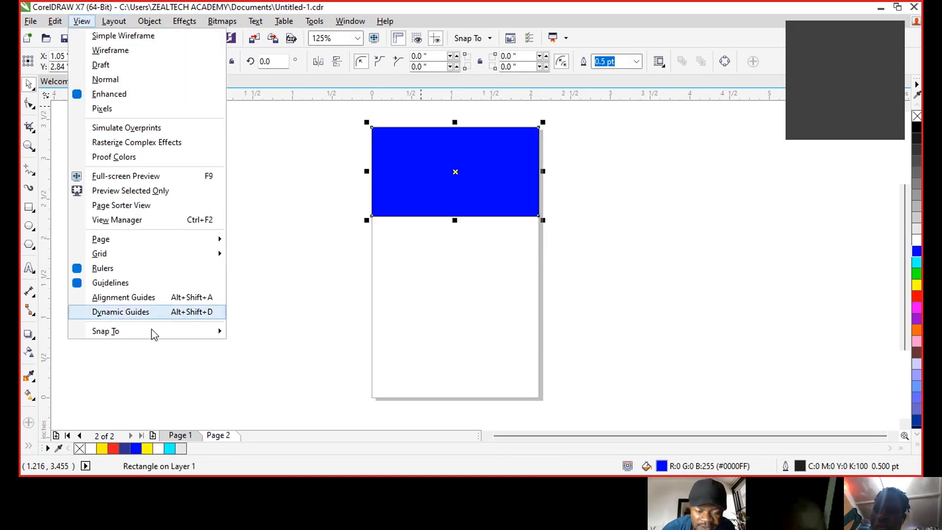
mouse_move(193, 336)
click(272, 391)
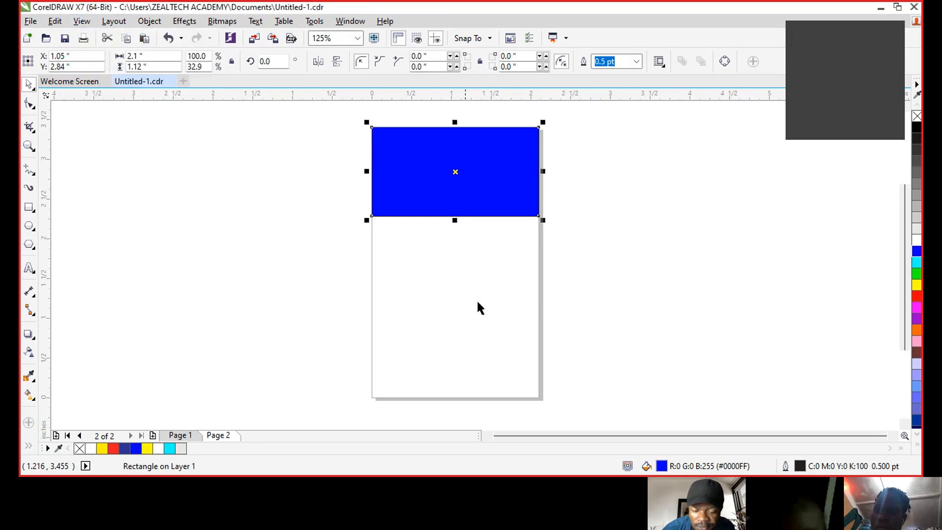
click(479, 173)
click(476, 200)
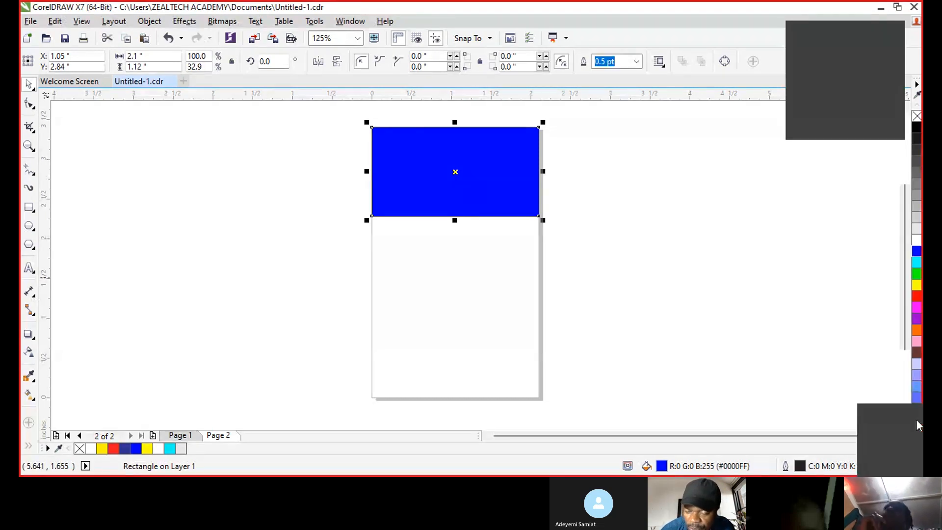
- Fill the block dark blue #003399, remove its outline, and convert it to curves
click(915, 420)
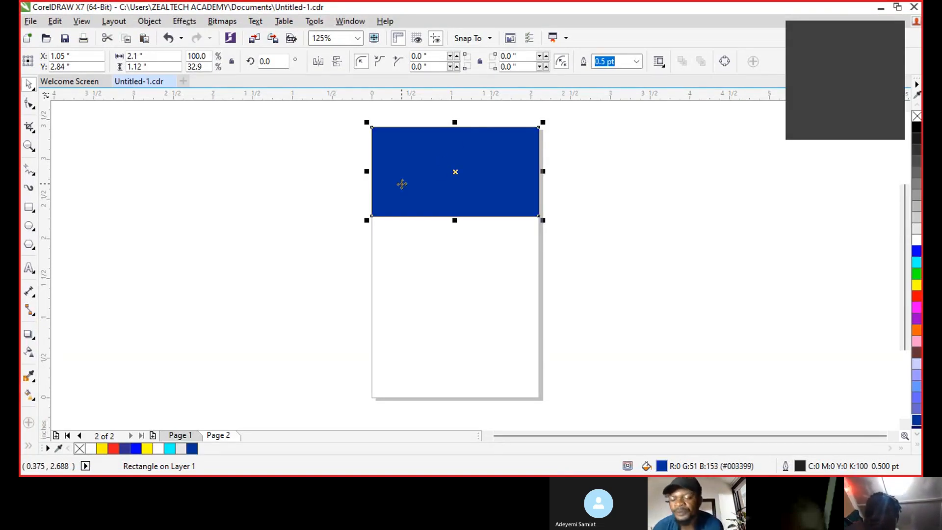
right_click(917, 117)
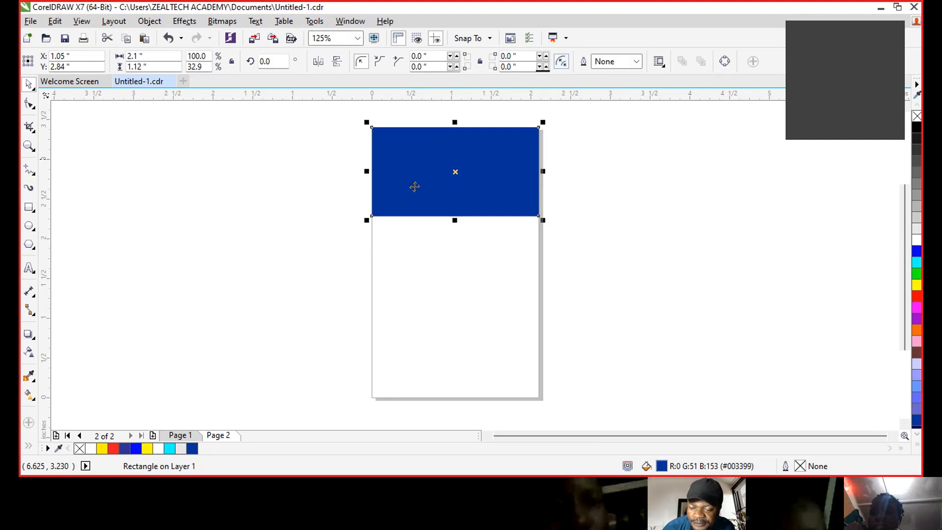
click(725, 62)
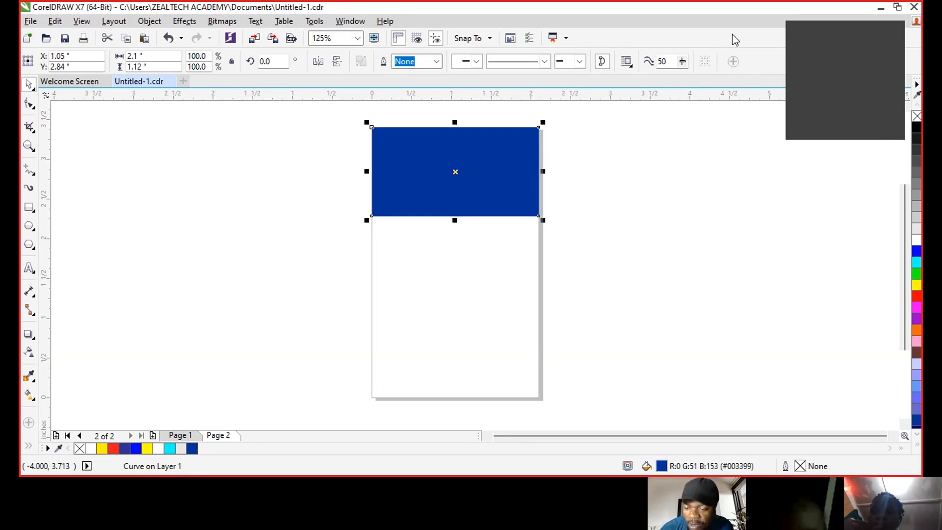
- Convert the blue block's bottom edge to a curve segment and drag it down into an arc
click(30, 105)
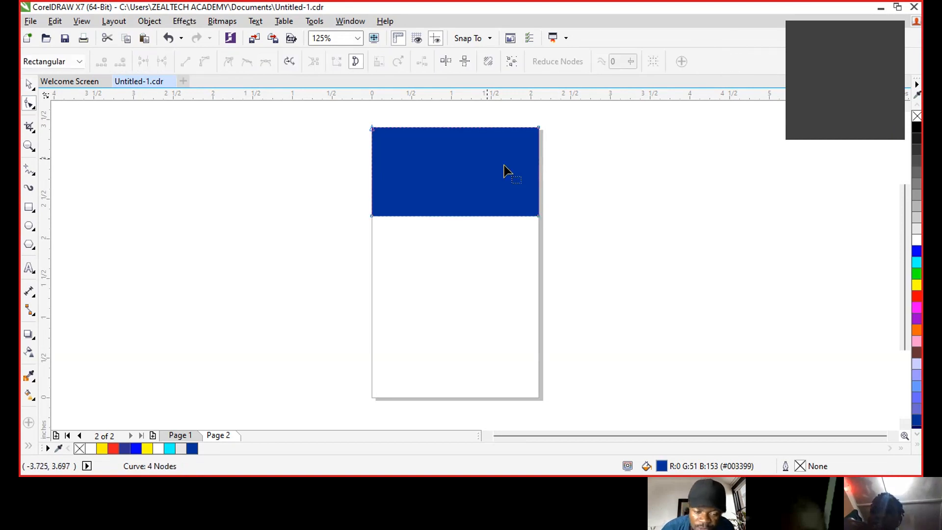
click(450, 216)
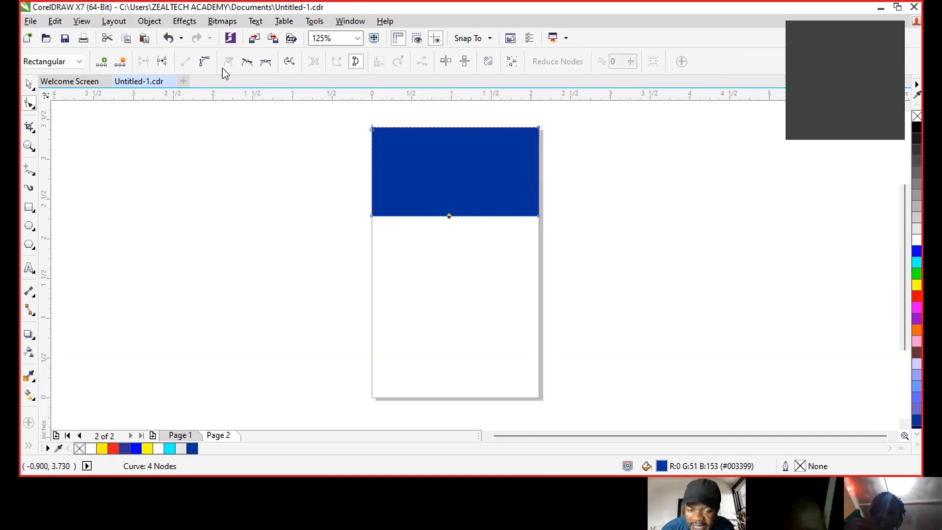
click(203, 61)
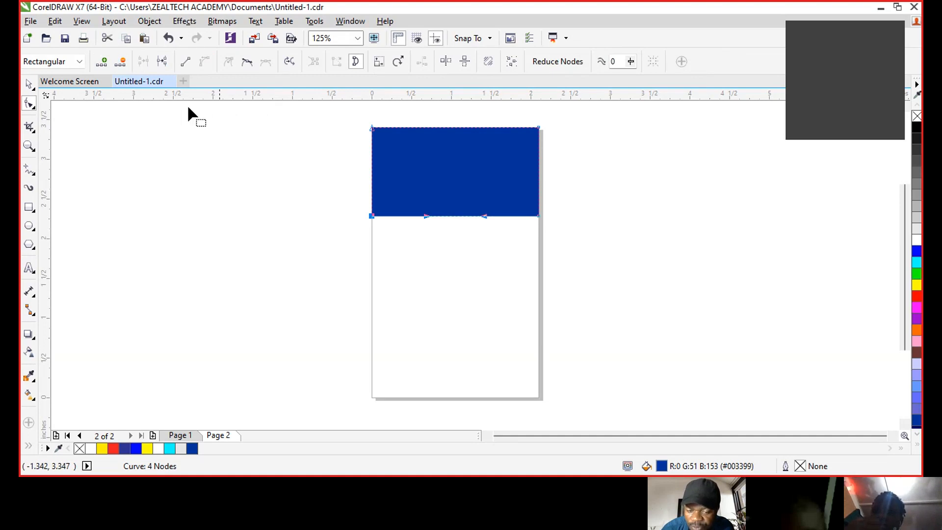
click(457, 264)
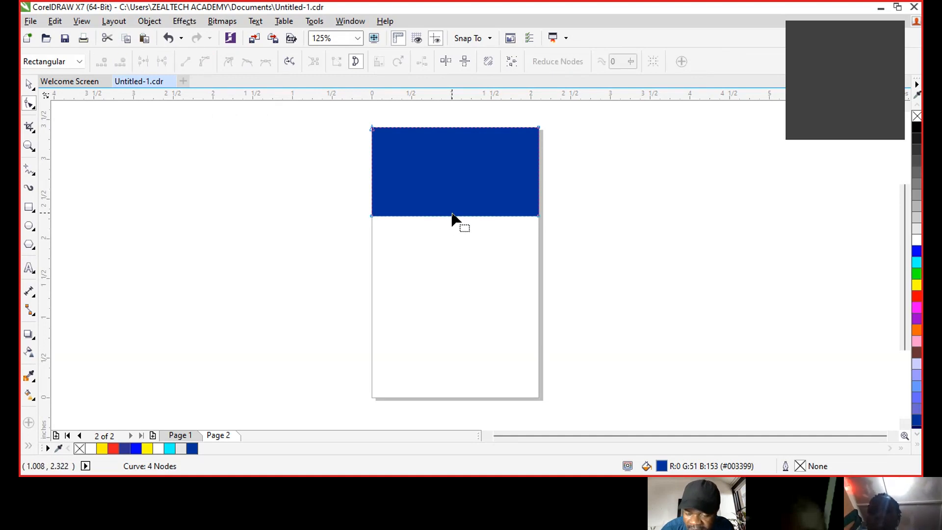
drag(450, 216, 452, 257)
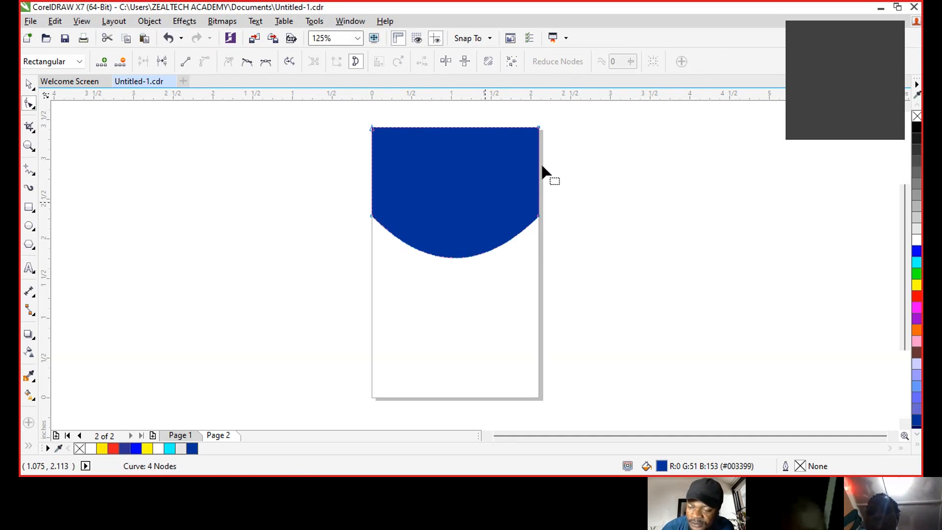
click(29, 84)
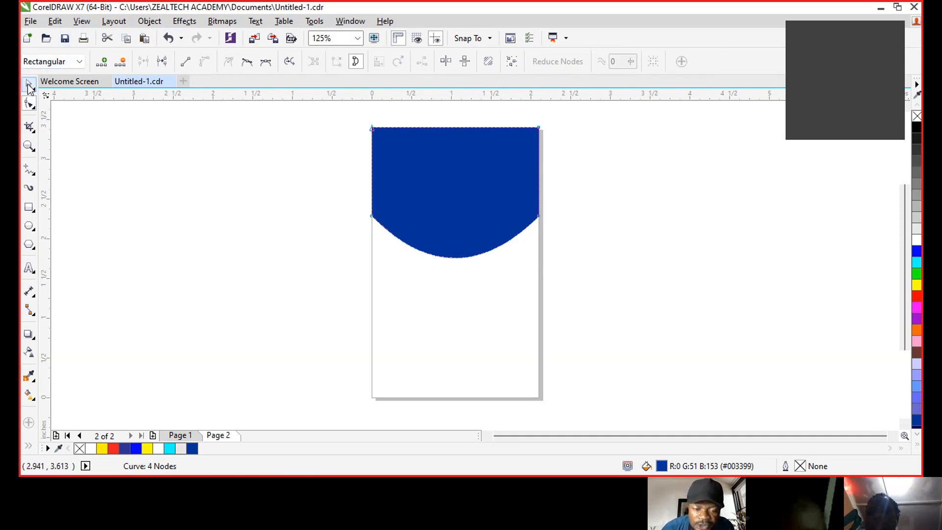
click(639, 162)
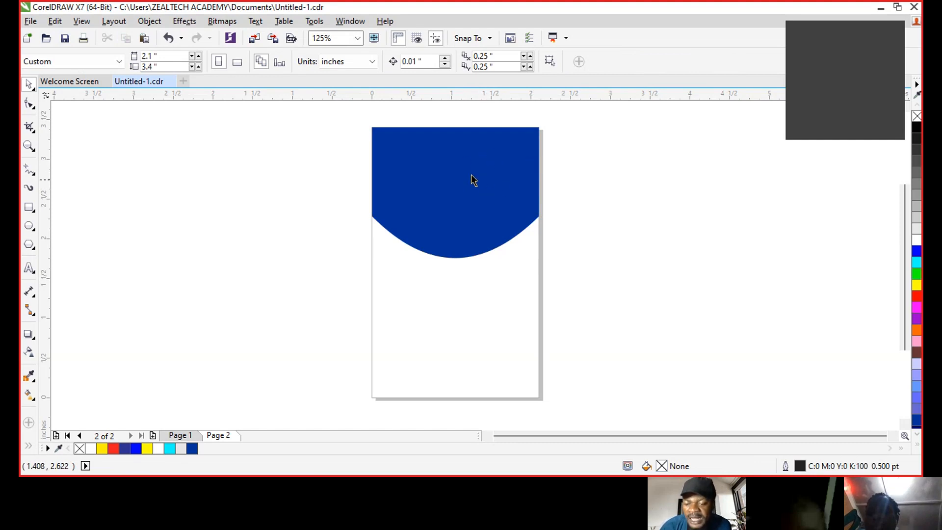
- Add a cyan copy of the curved header offset slightly below it and send it behind the blue
click(455, 168)
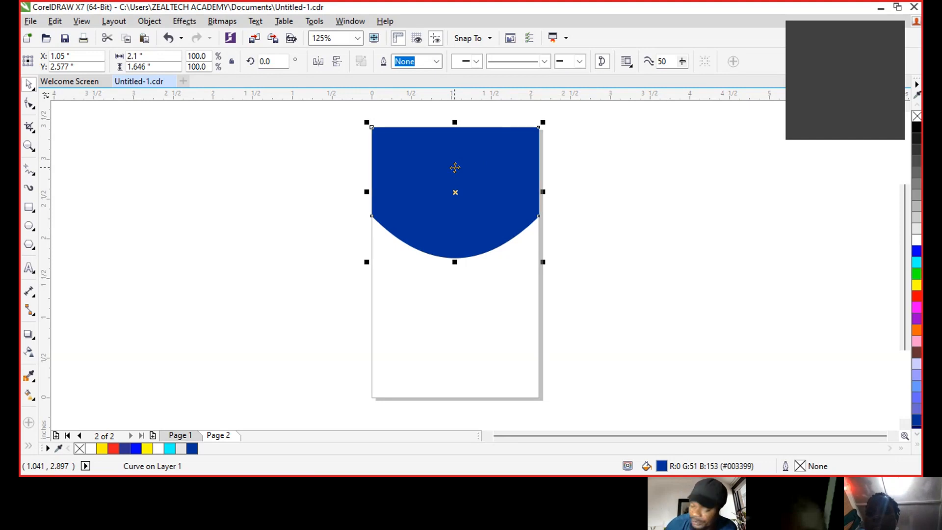
drag(456, 124, 439, 329)
drag(463, 295, 464, 261)
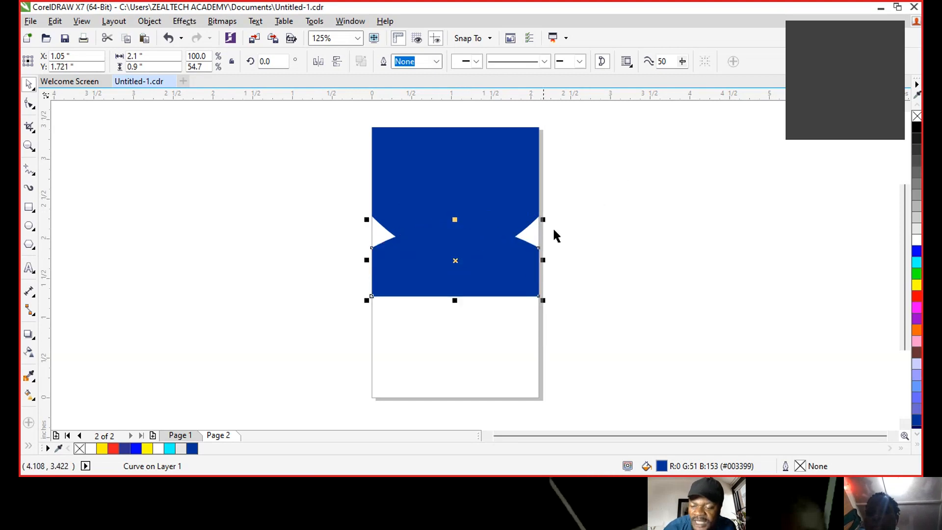
click(917, 264)
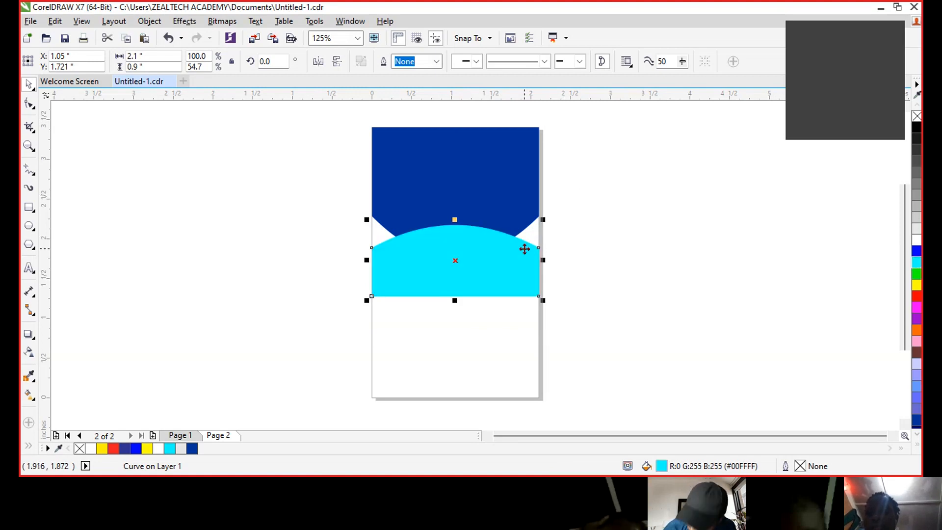
key(Delete)
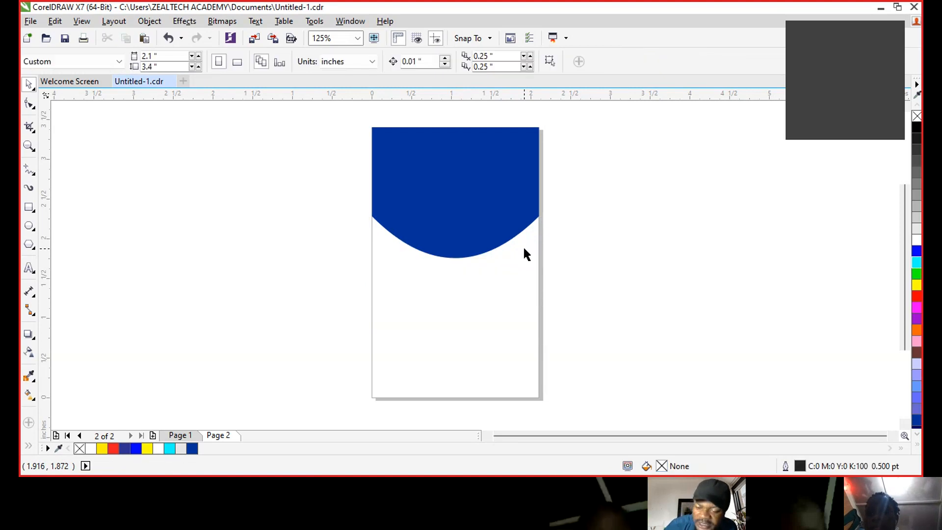
click(482, 182)
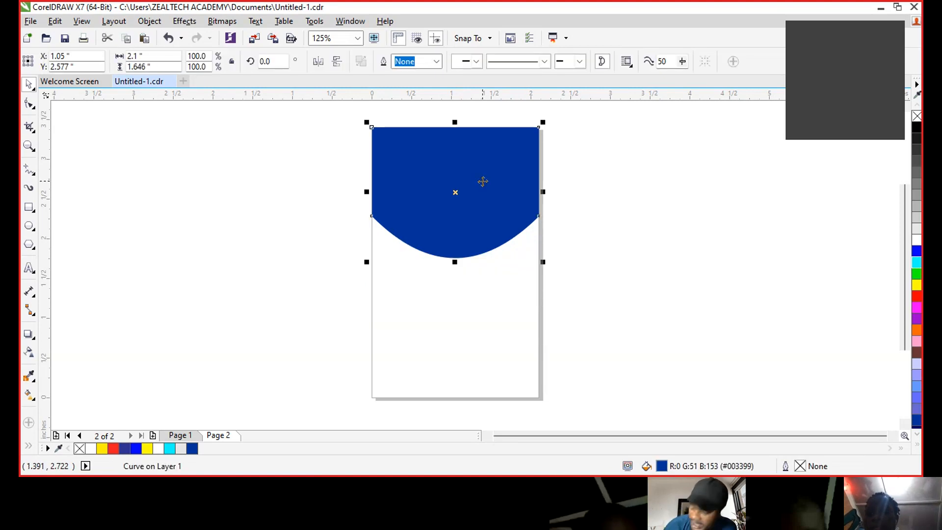
key(Down)
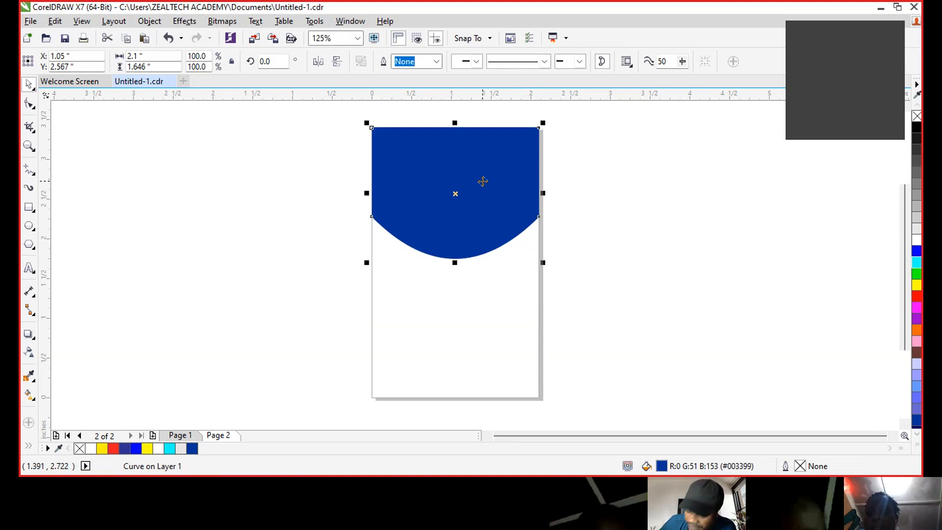
key(Down)
key(Down)
key(Down)
key(Down)
key(Down)
key(Down)
key(Down)
key(Down)
key(Down)
key(Down)
key(Down)
key(Down)
key(Down)
key(Down)
key(Down)
key(Down)
key(Down)
key(Down)
key(Down)
key(Down)
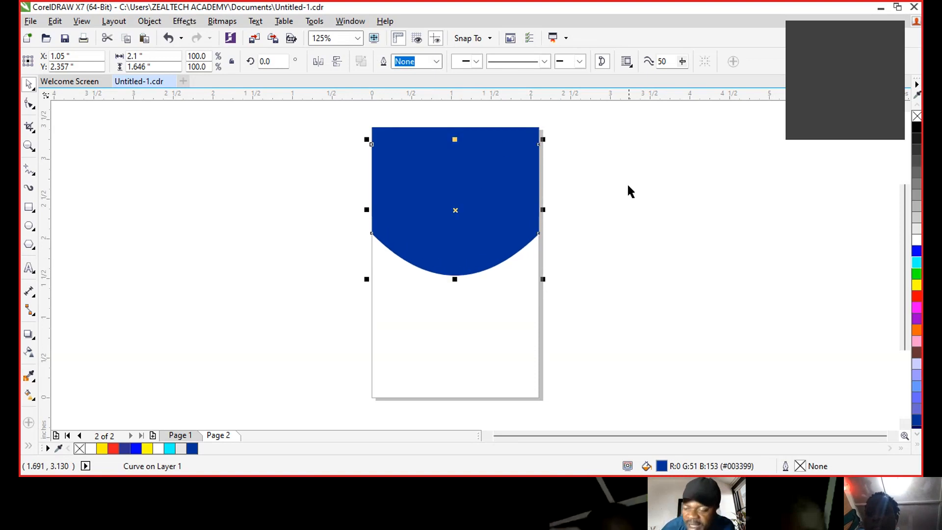
click(916, 263)
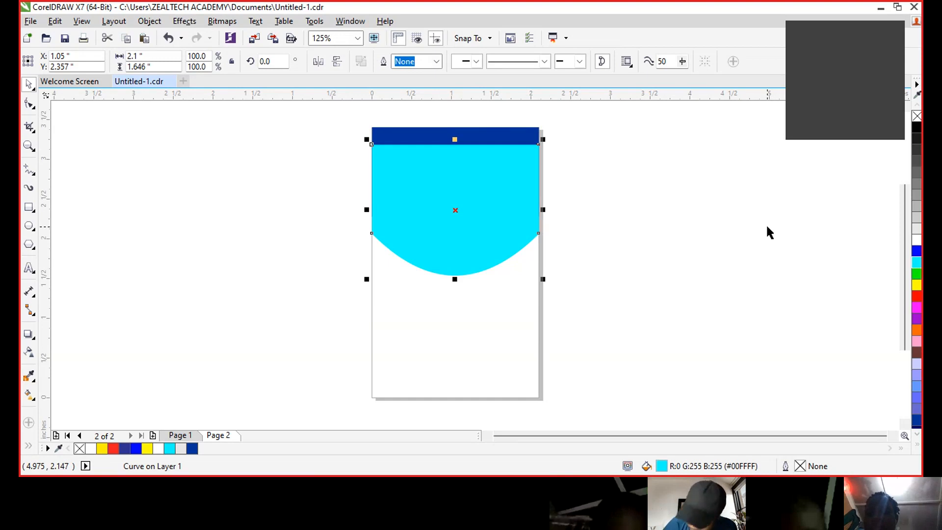
key(ctrl+Page_Down)
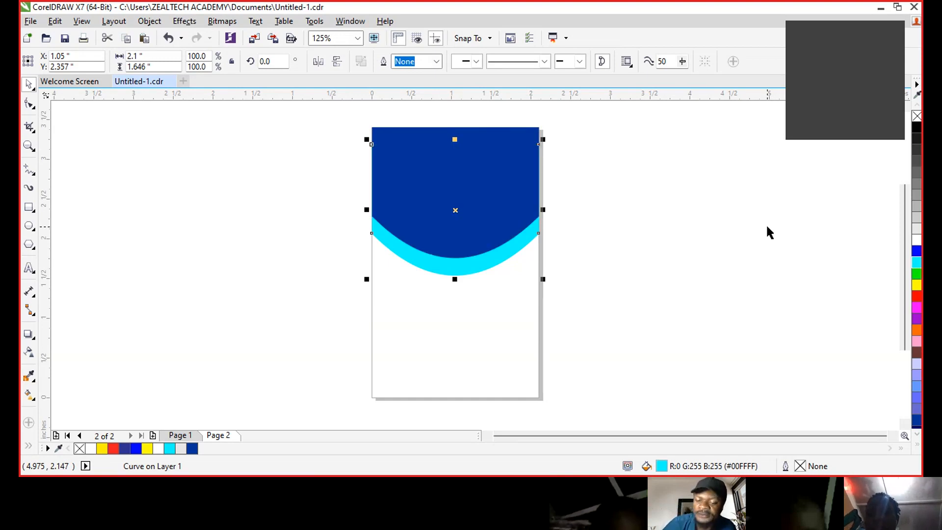
- Raise the cyan shape for a thinner stripe and squash both curves to 1.07 in tall
click(582, 265)
click(495, 260)
key(Up)
key(Up)
key(Up)
key(Up)
key(Up)
key(Up)
key(Up)
key(Up)
key(Up)
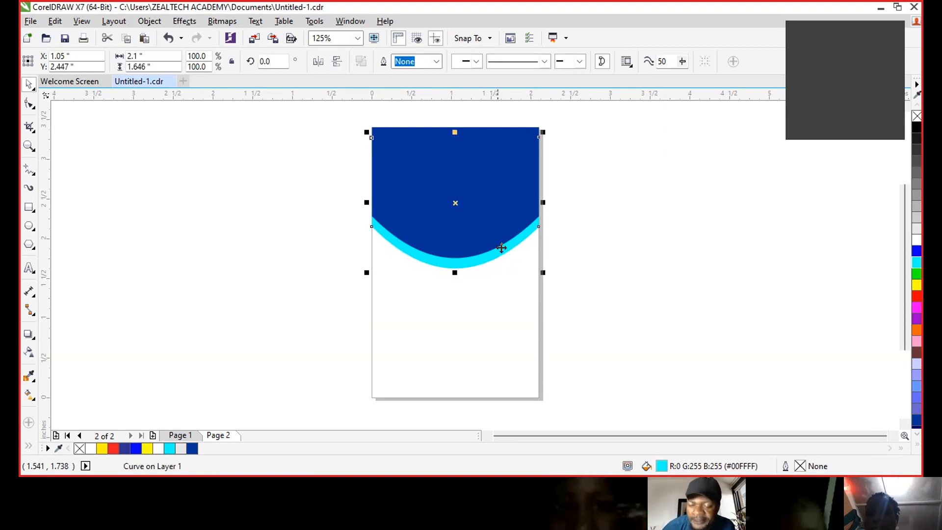
click(671, 224)
drag(330, 112, 583, 297)
drag(456, 272, 458, 214)
click(662, 179)
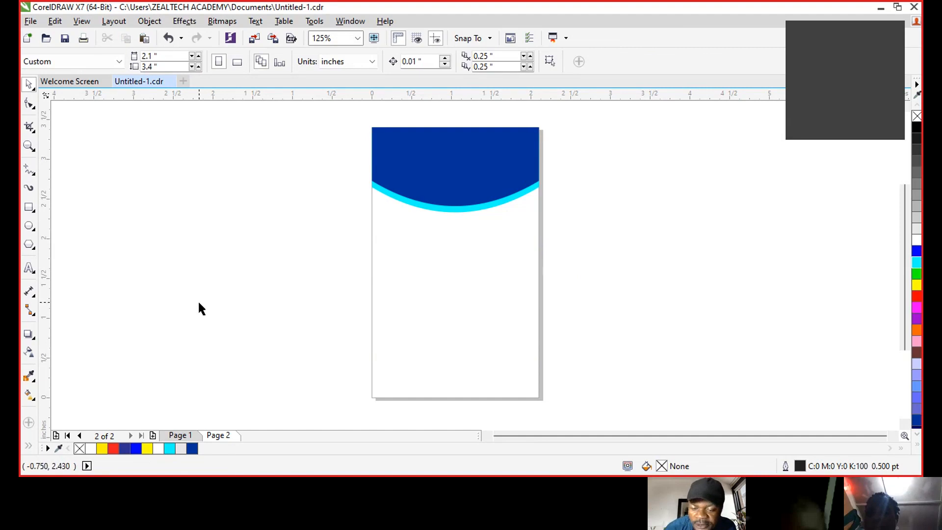
- Draw a rectangle below the header, convert it to curves, and arch its bottom edge upward
click(28, 209)
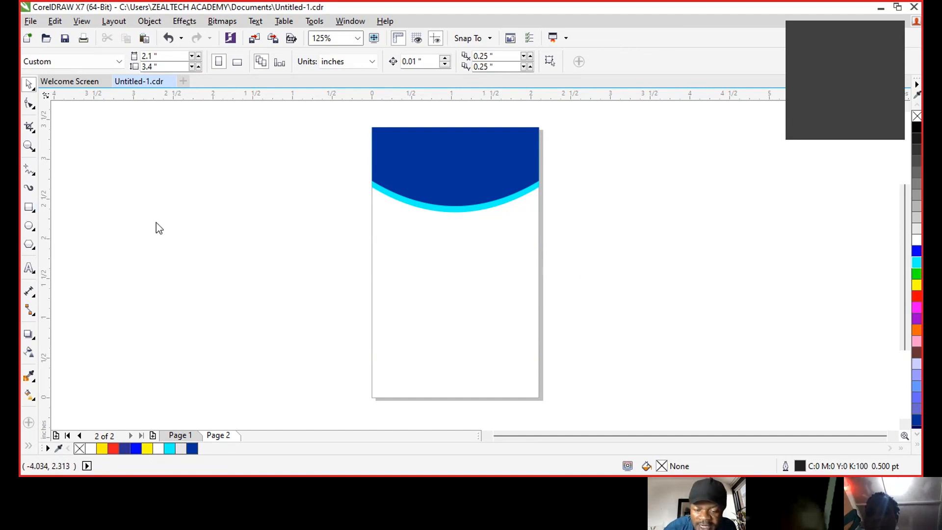
drag(373, 180, 538, 239)
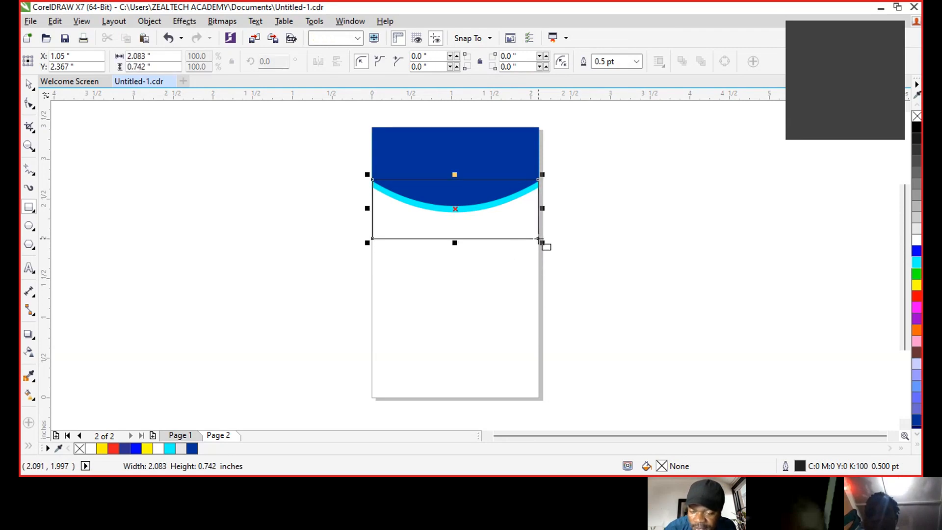
click(30, 85)
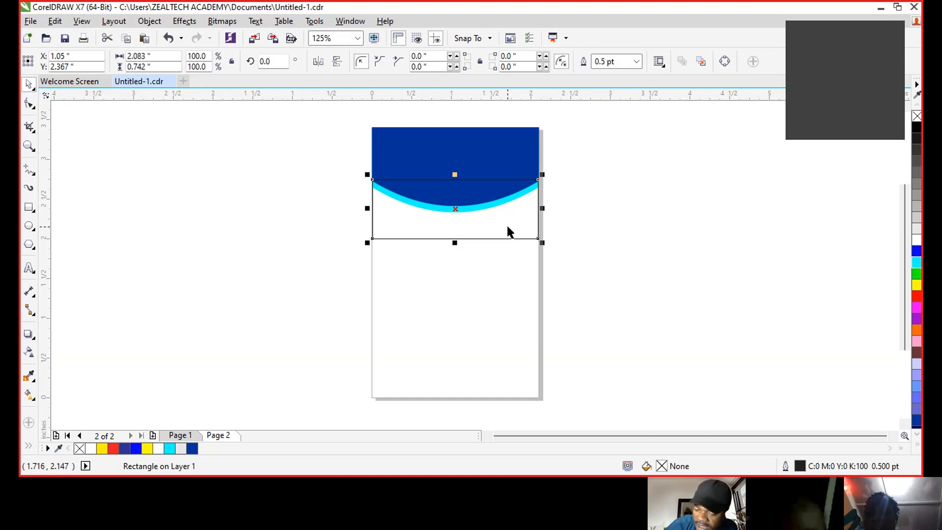
click(725, 61)
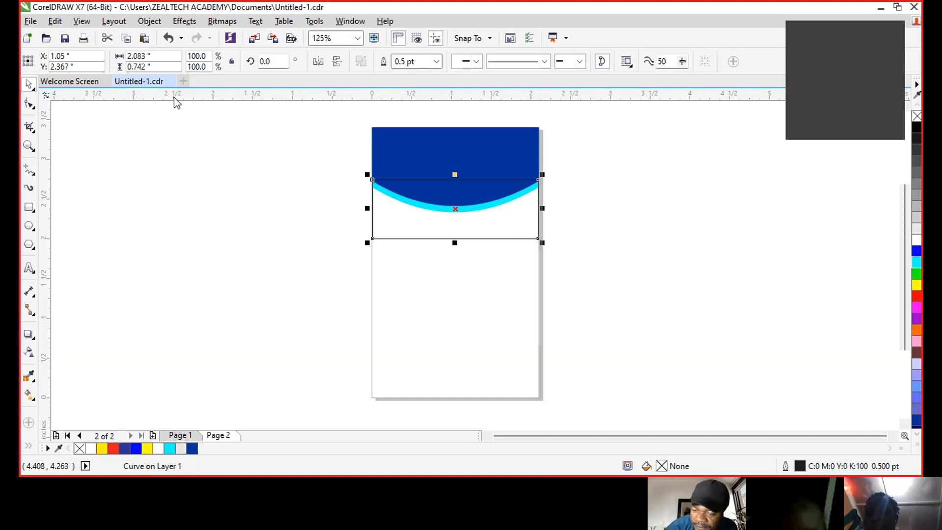
click(30, 104)
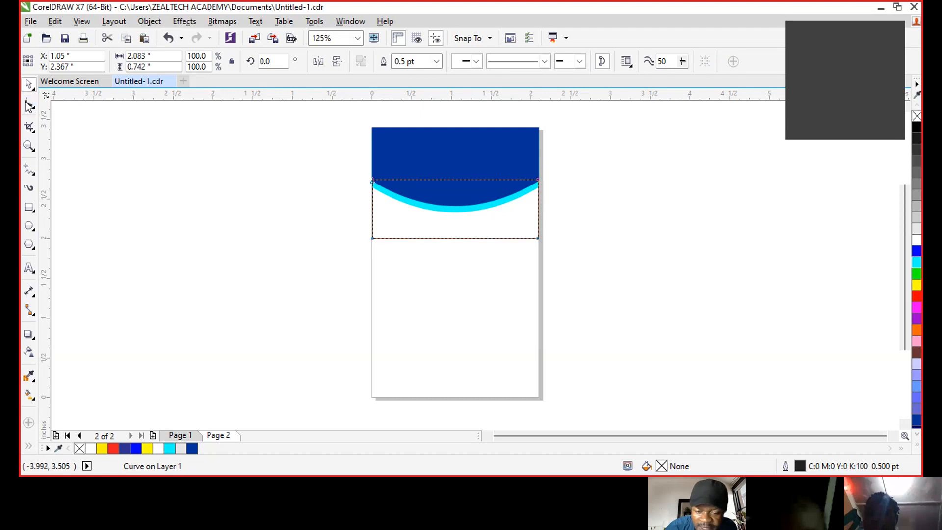
click(448, 238)
click(204, 62)
drag(449, 238, 455, 217)
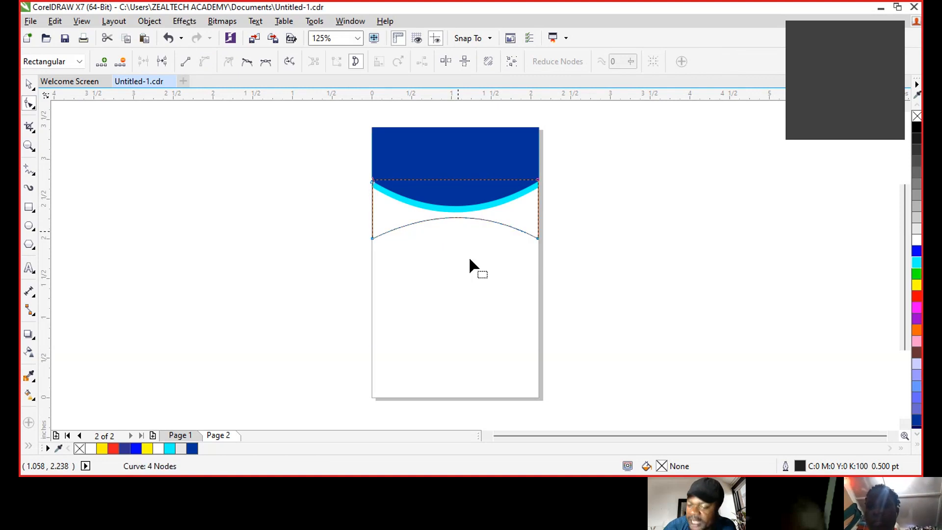
- Fill the arched band pink #FF99CC and send it behind the blue and cyan curves
click(29, 85)
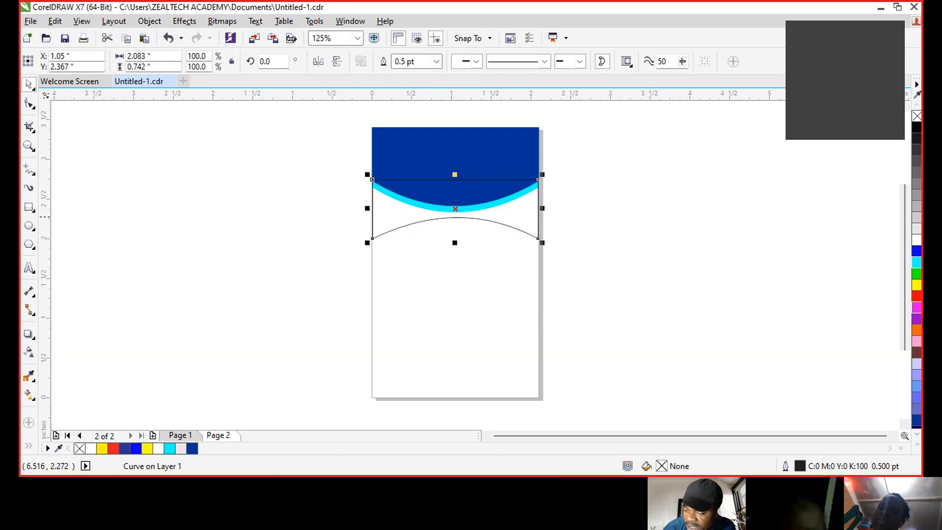
click(915, 365)
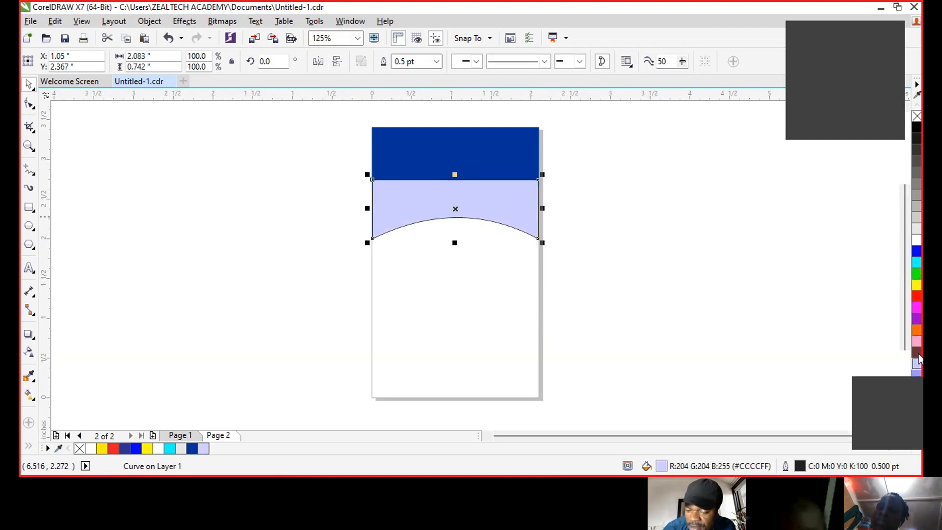
click(916, 341)
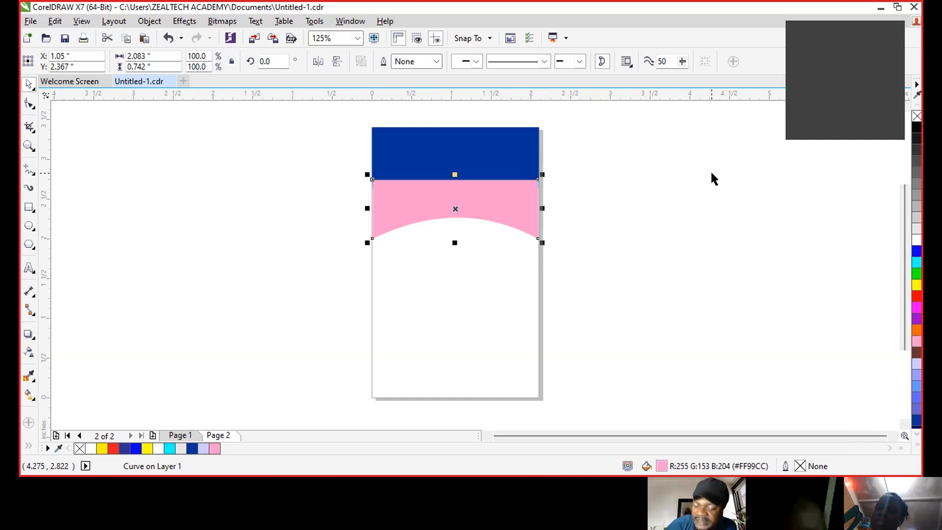
key(shift+Page_Down)
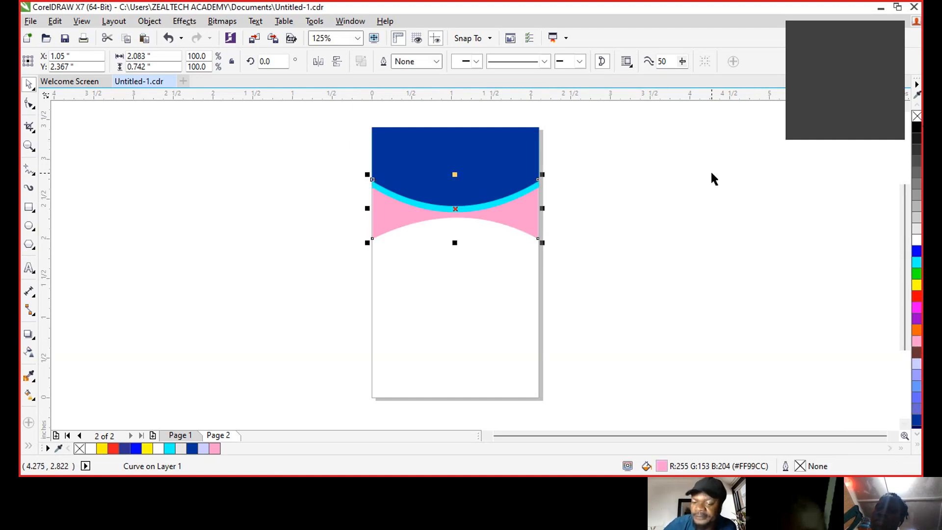
click(296, 204)
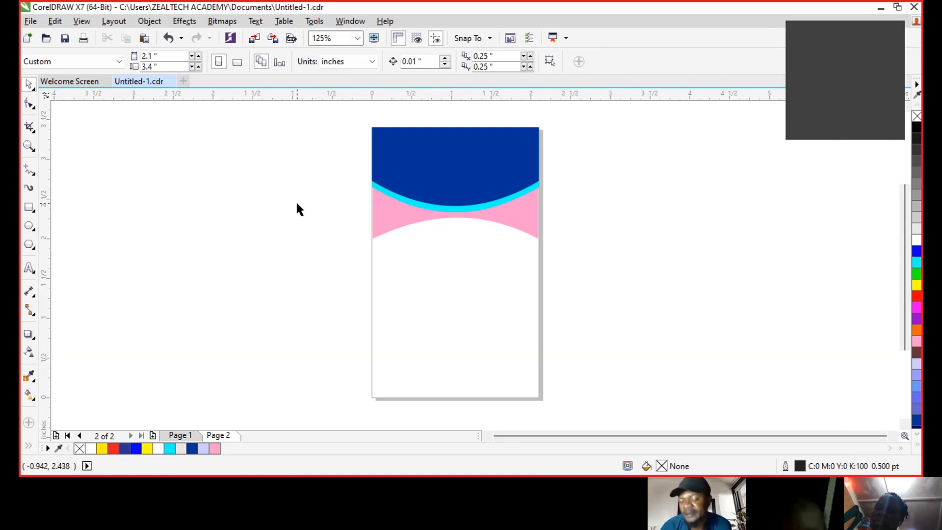
- Try several fills, then give both the arched band and header dark blue #003399
click(375, 210)
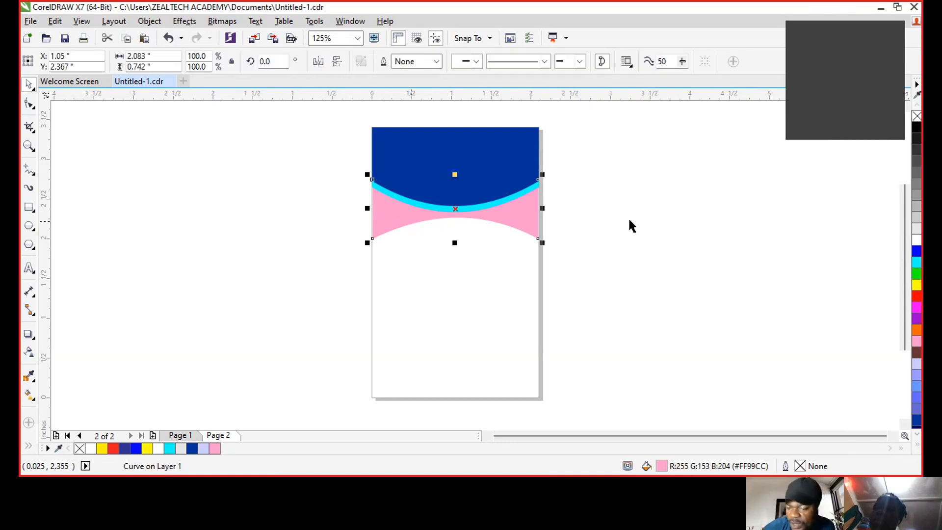
click(916, 275)
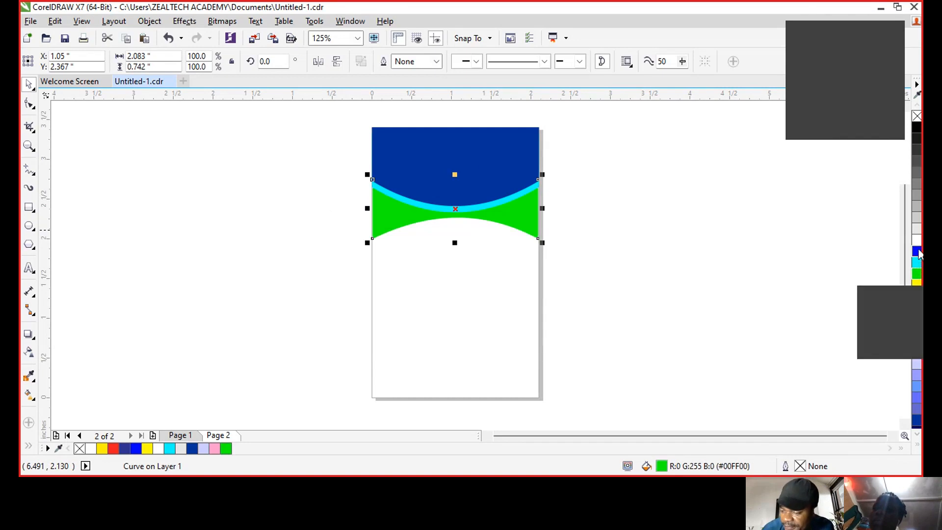
click(917, 251)
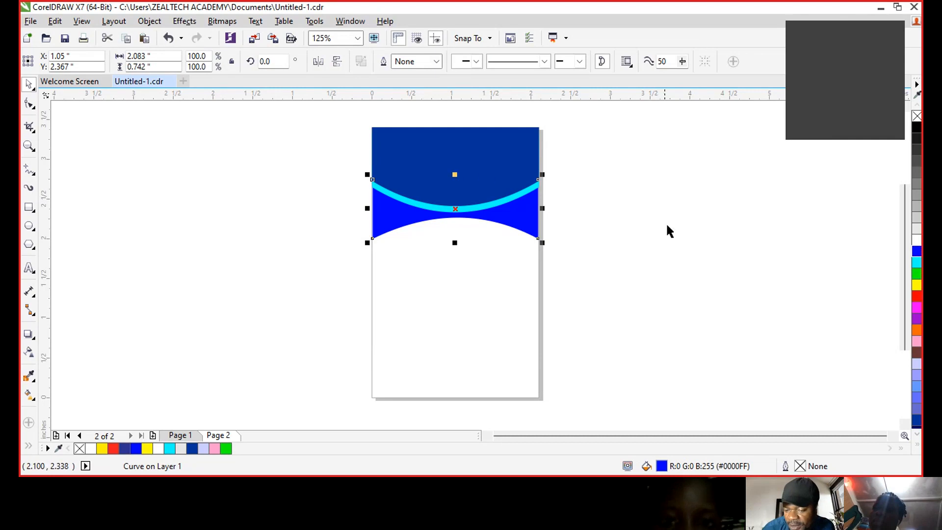
click(515, 172)
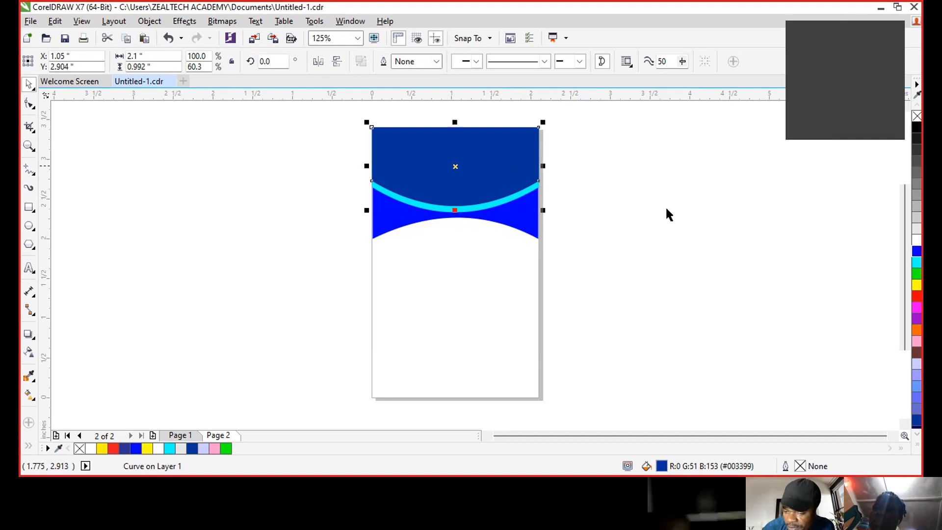
click(917, 252)
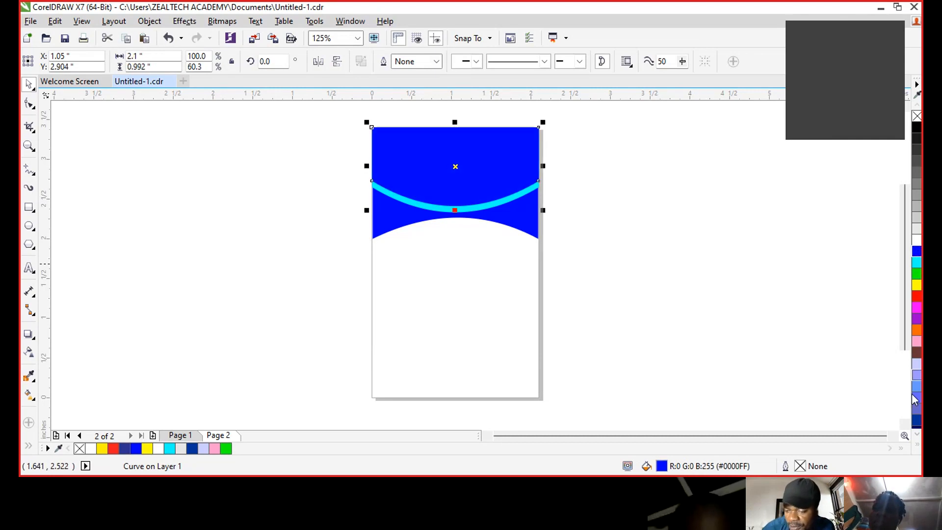
click(917, 420)
click(525, 223)
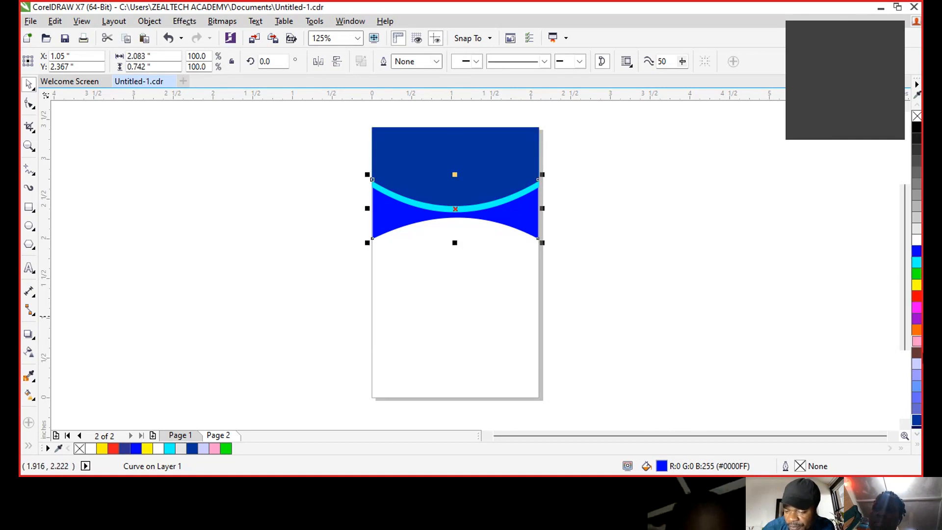
click(916, 421)
click(718, 316)
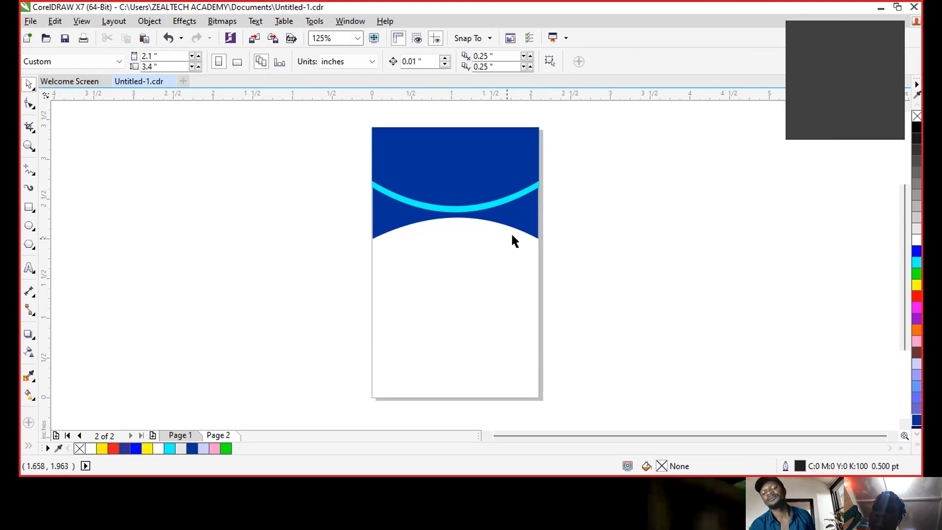
- Nudge the lower band down two steps, fill it cyan, and send it behind the dark blue band
click(522, 224)
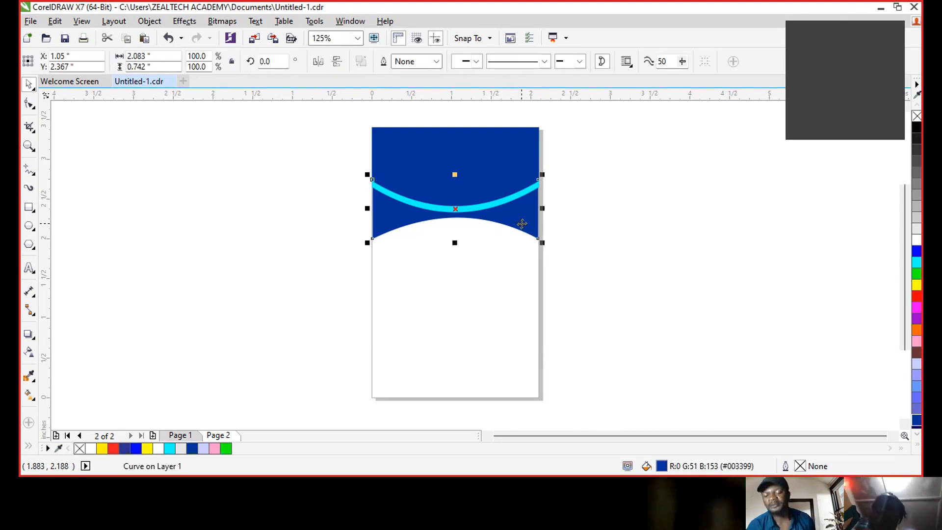
key(Down)
key(Down)
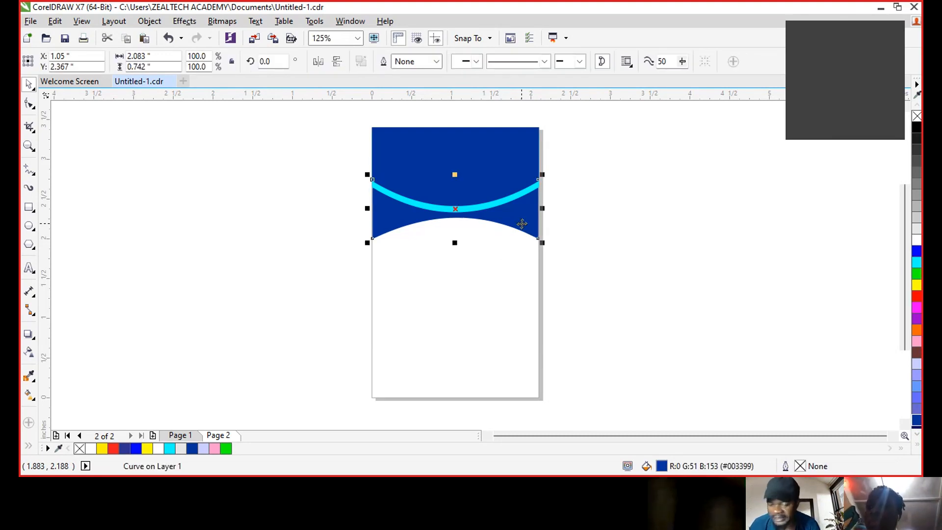
key(Down)
key(Down)
key(Down)
key(Down)
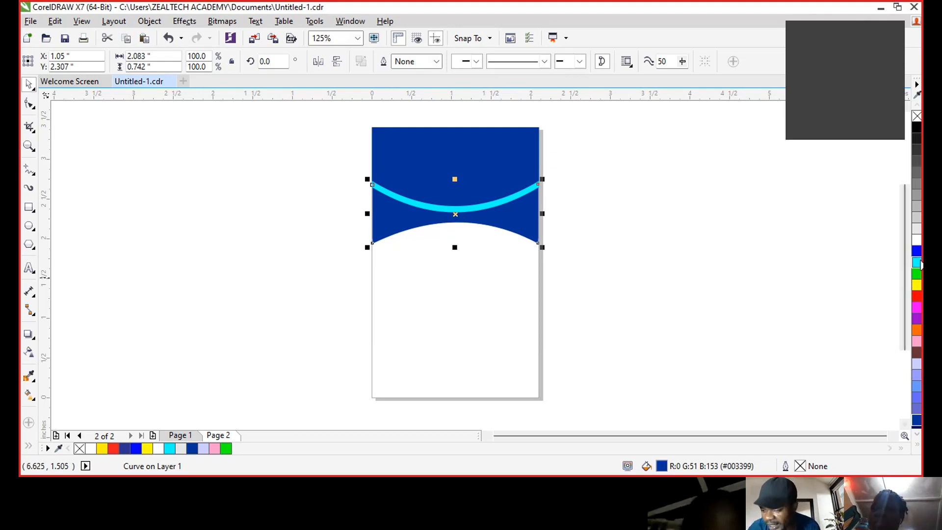
click(916, 263)
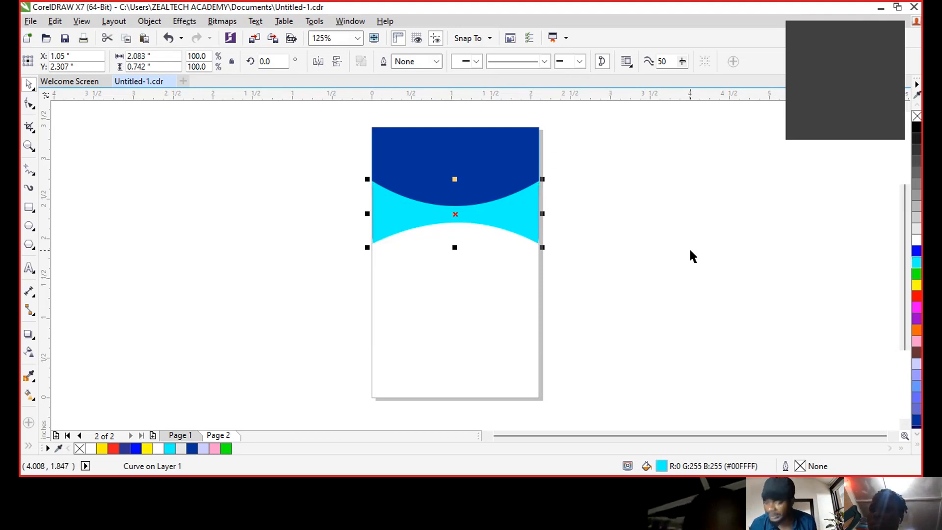
key(ctrl+Page_Down)
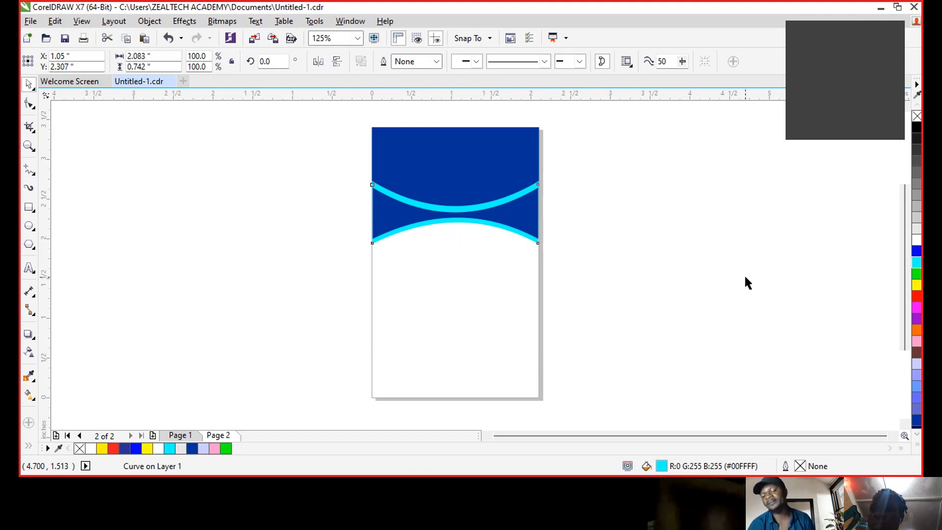
click(746, 283)
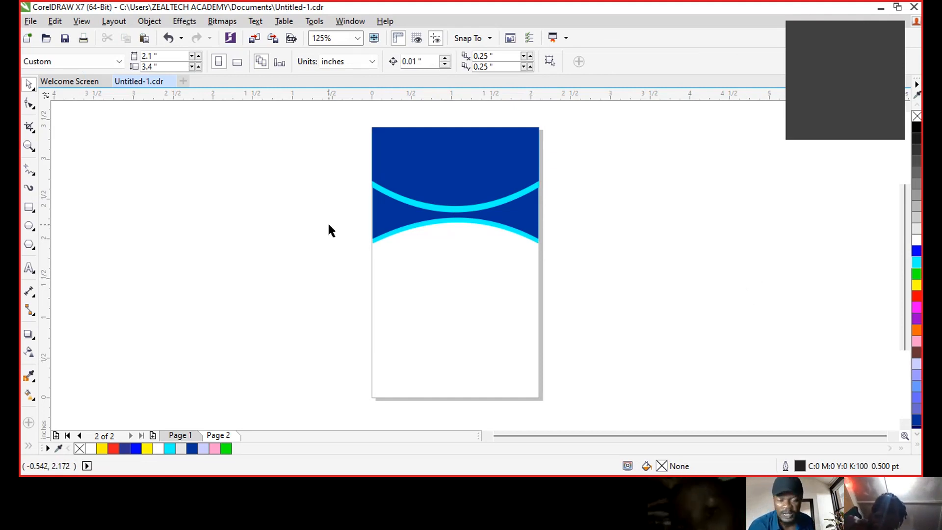
- Draw a circle near the card centre and move it slightly left and down
click(29, 226)
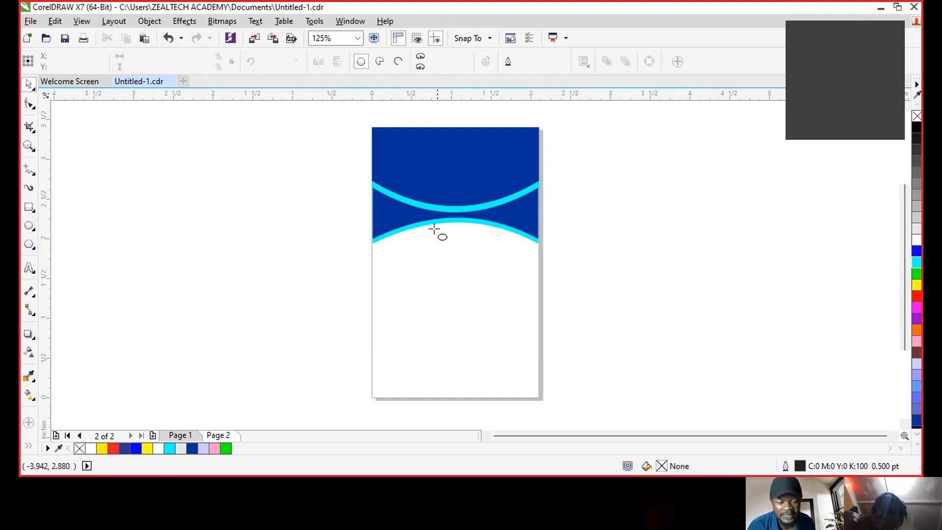
mouse_move(417, 188)
mouse_down()
mouse_move(461, 259)
mouse_move(527, 299)
mouse_up()
key(space)
drag(461, 233, 457, 246)
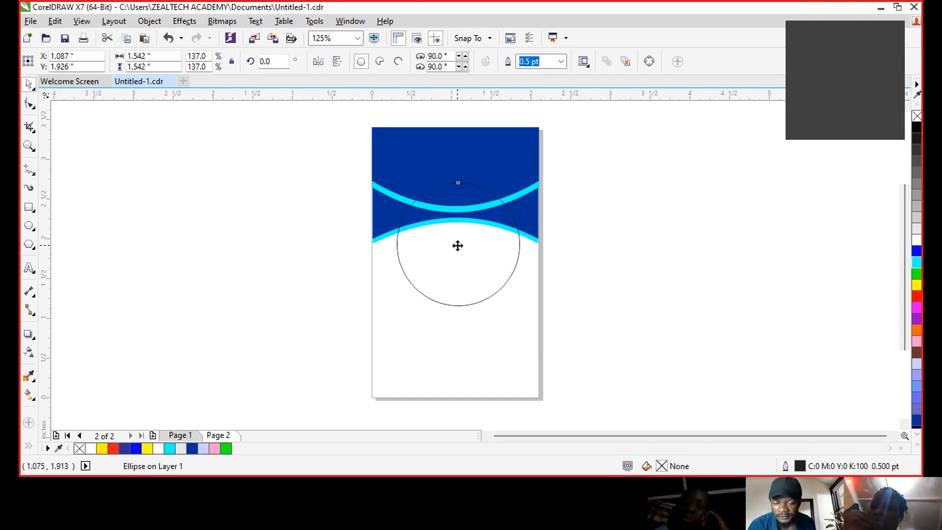
click(458, 245)
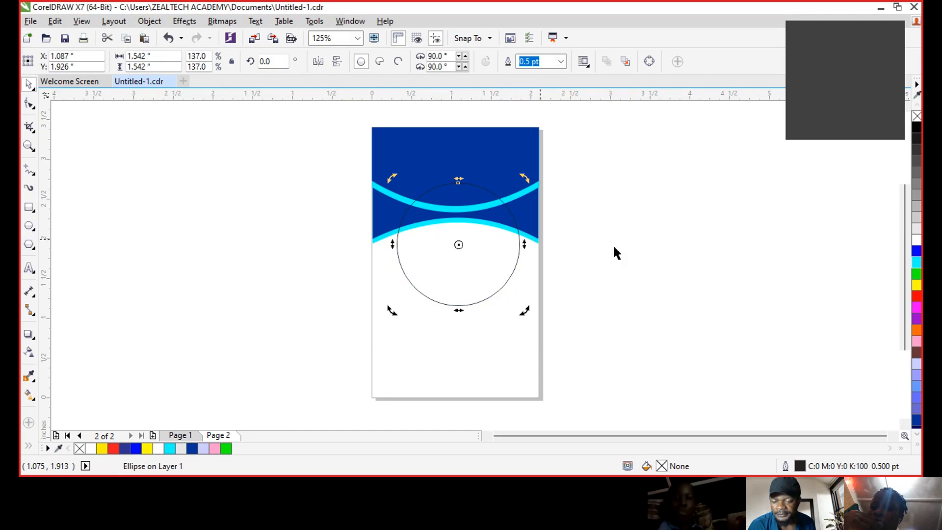
click(565, 238)
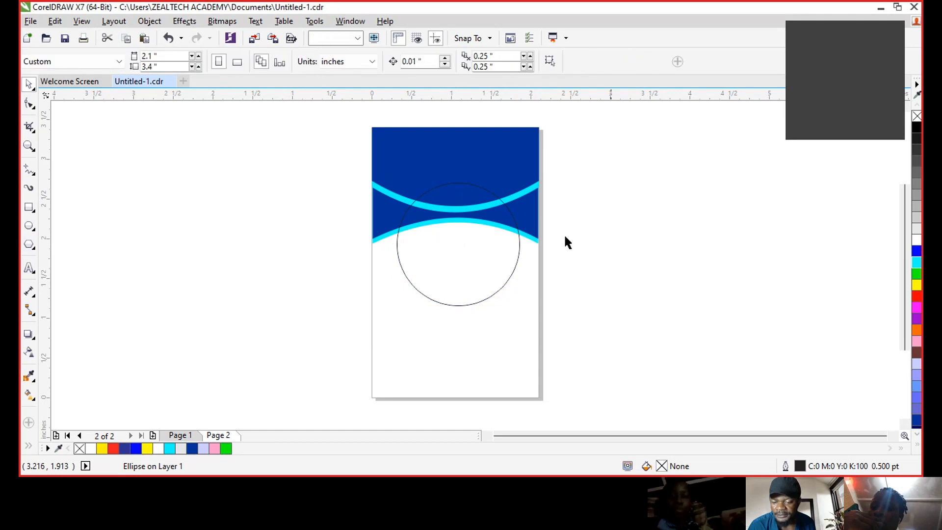
- Give the circle a 4.0 pt white outline and white fill, and enlarge it to 1.808 in
click(484, 300)
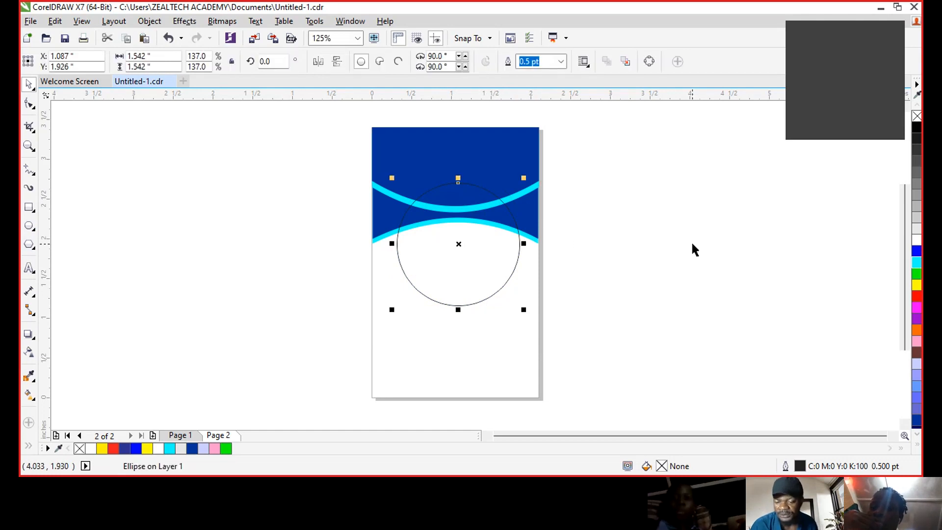
right_click(916, 240)
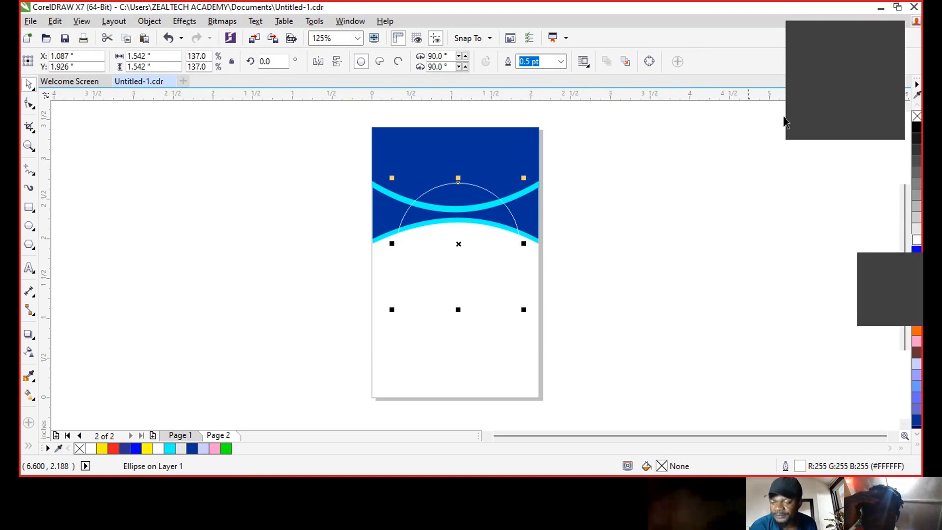
click(561, 62)
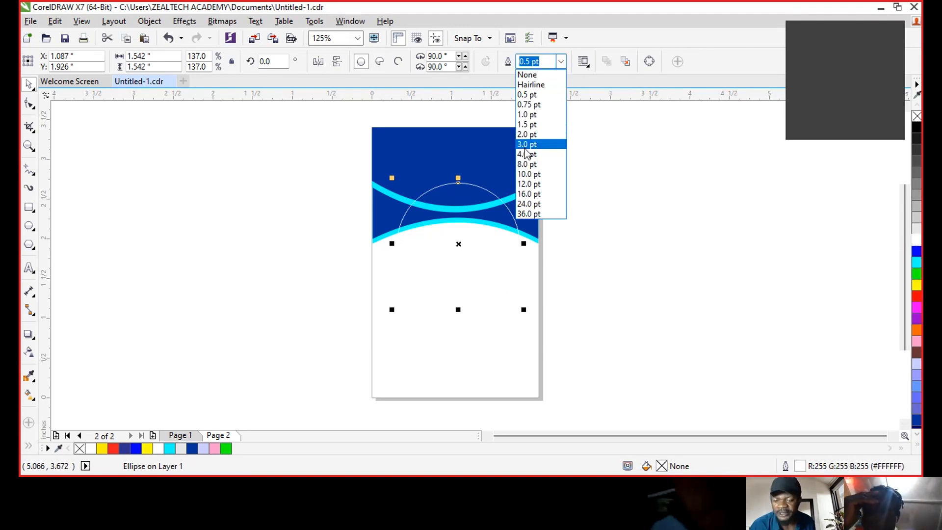
click(526, 155)
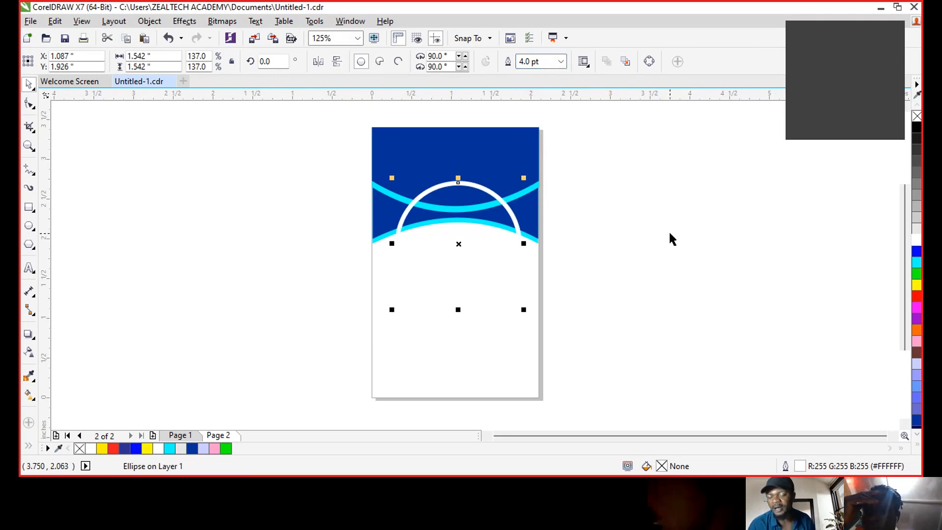
click(915, 240)
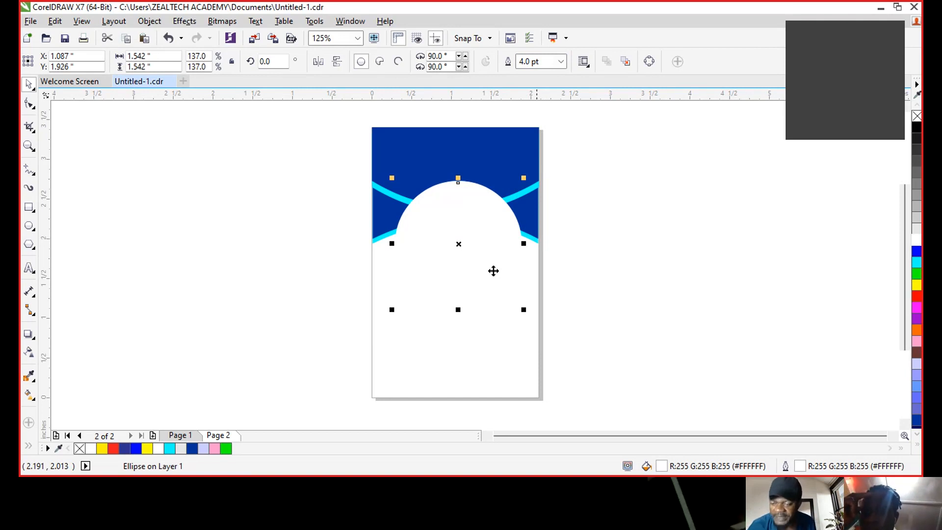
drag(523, 310, 535, 322)
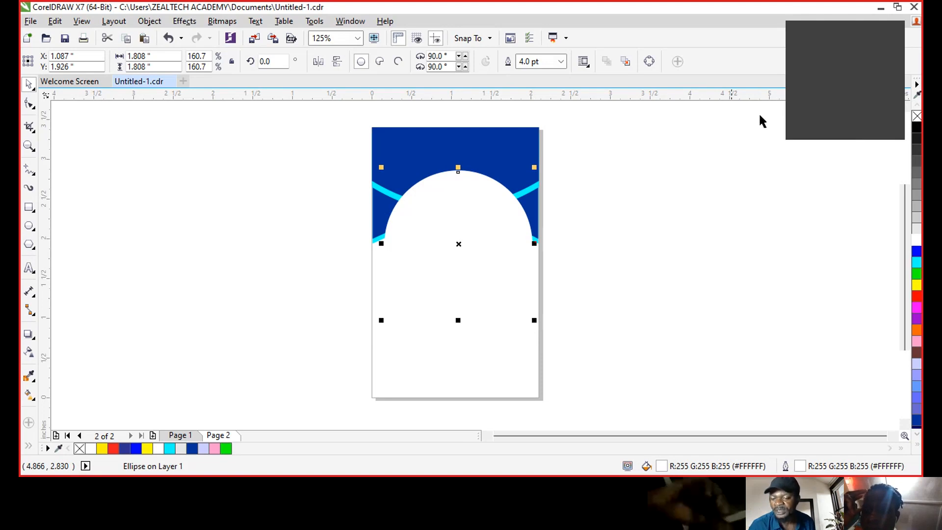
- Fill the circle cyan while keeping its white 4.0 pt outline
click(917, 116)
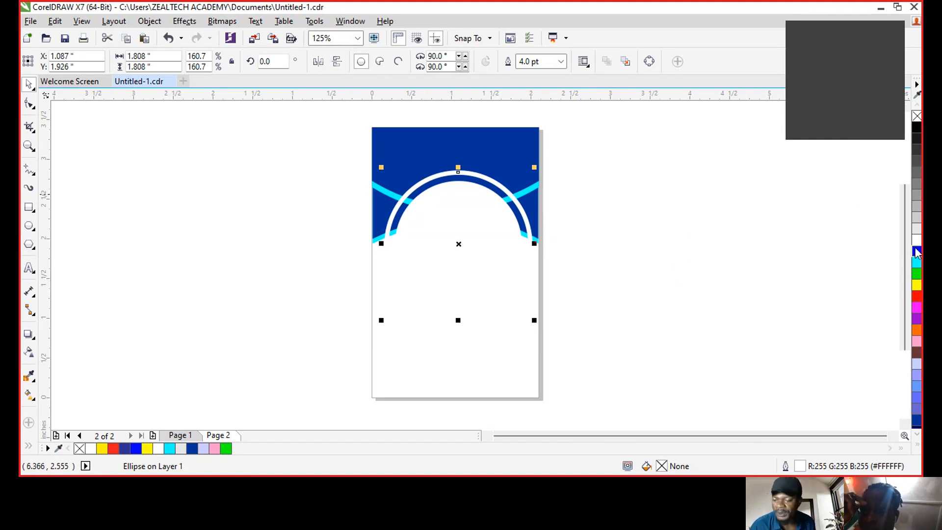
right_click(917, 262)
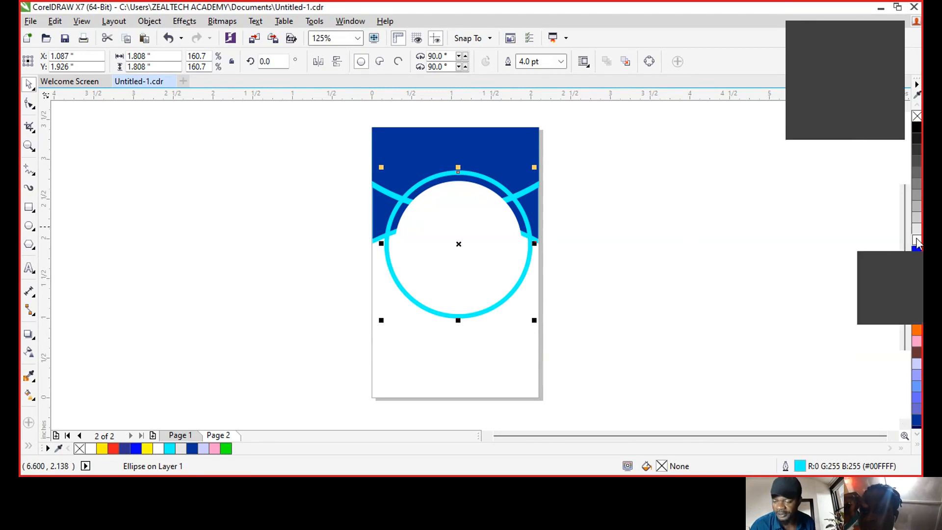
right_click(916, 240)
click(732, 278)
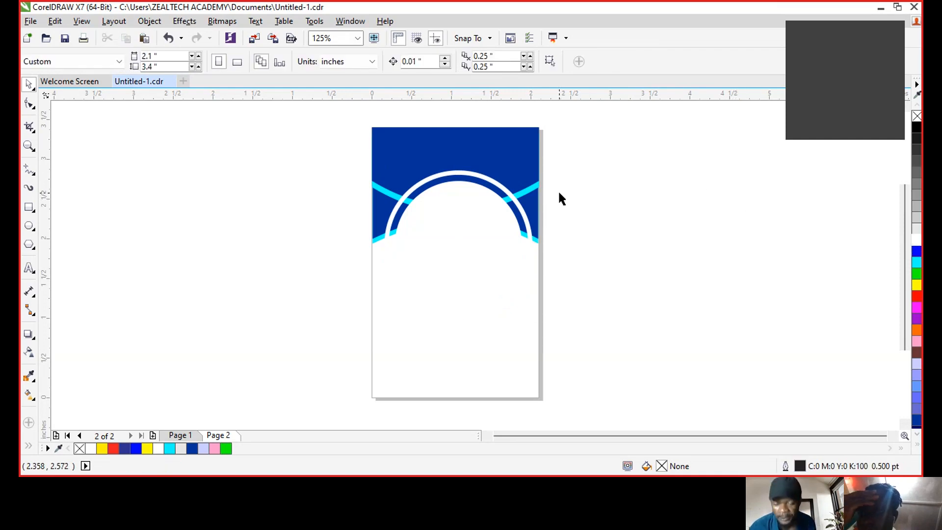
click(481, 181)
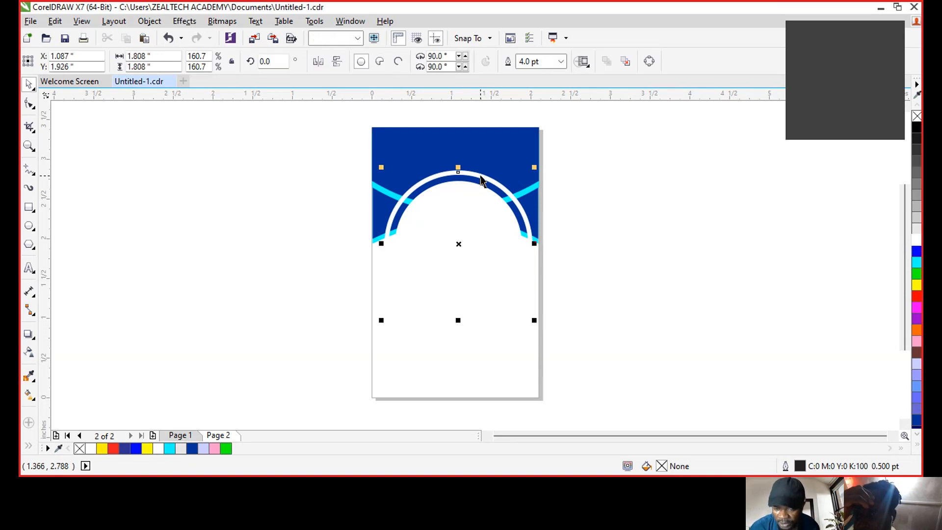
click(916, 263)
click(679, 265)
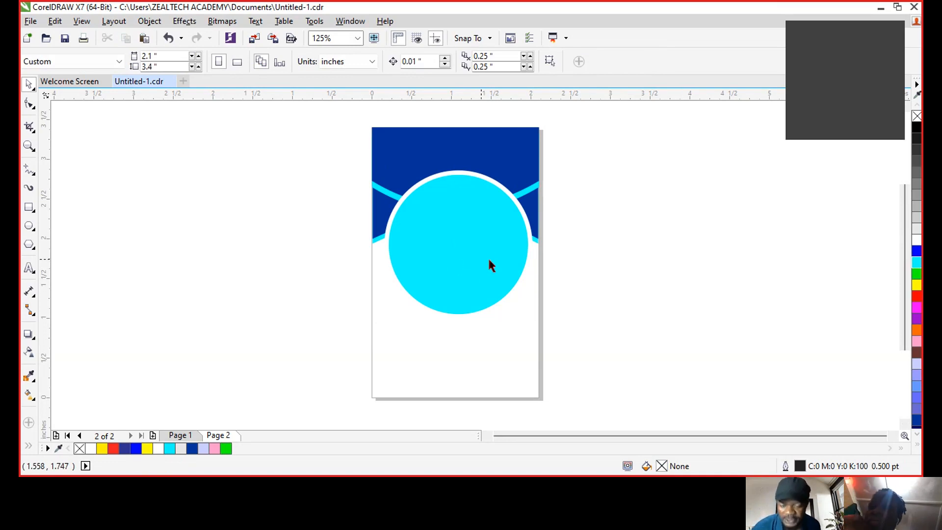
- Type 'ZEALTECH COMPUTER INSTITUTE', set it in Impact, shrink it and fit it across the header top
click(152, 207)
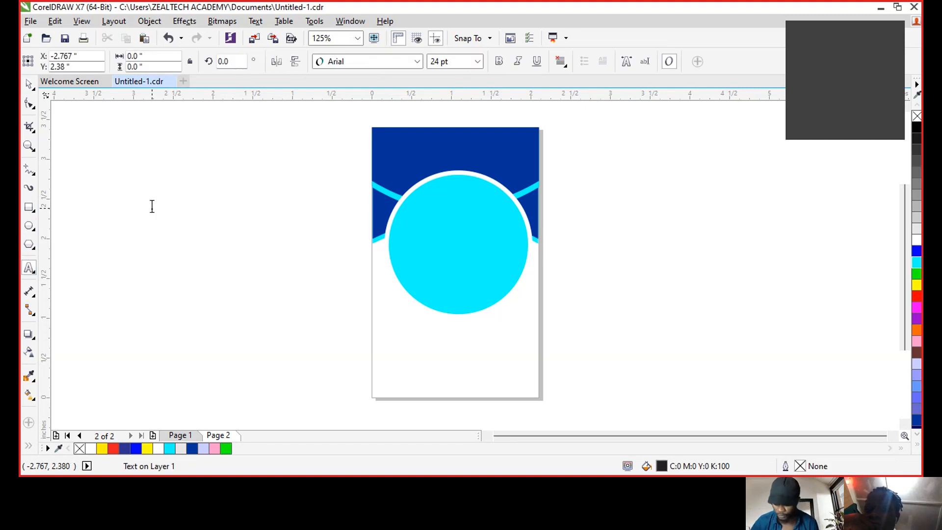
text(ZEALTE)
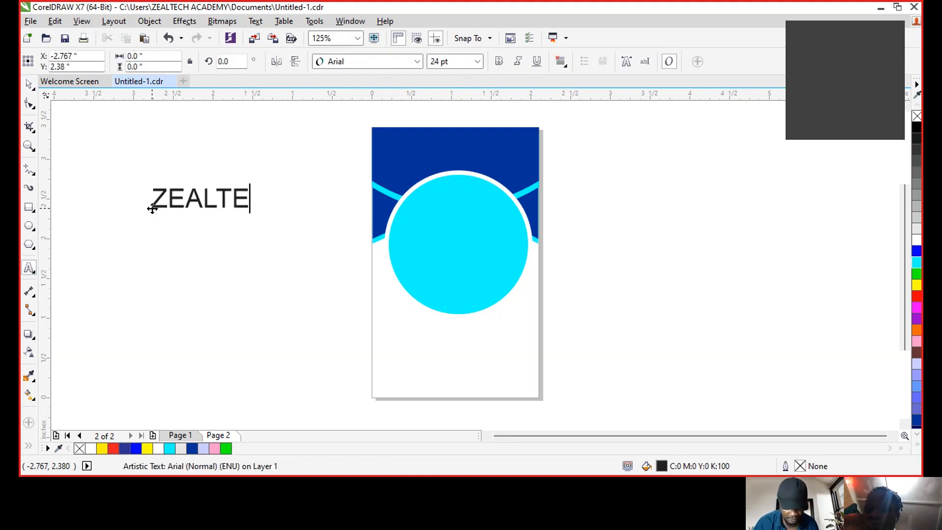
text(CH COMPU)
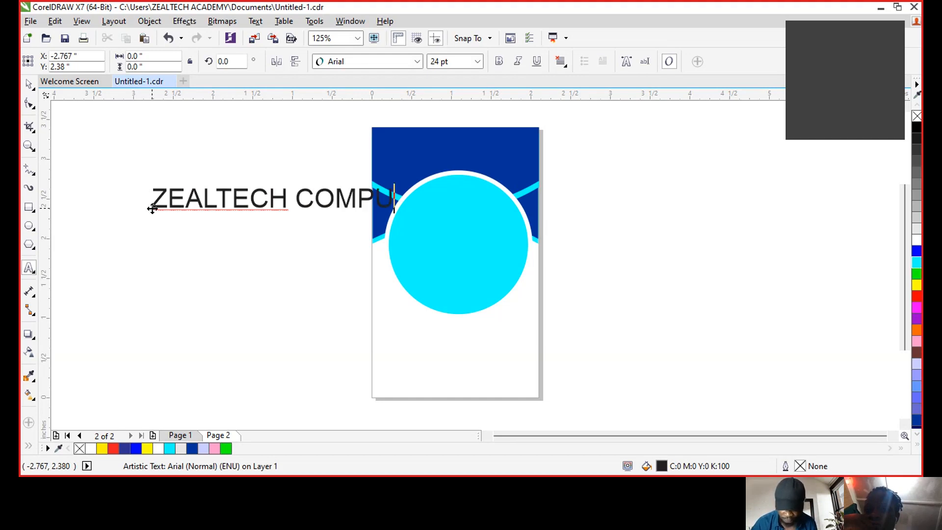
text(TER IN)
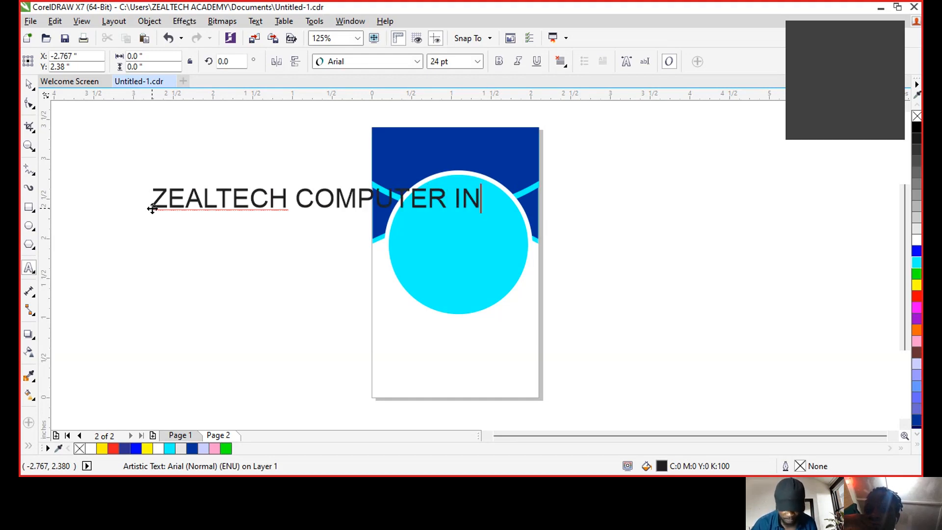
text(STITUTE)
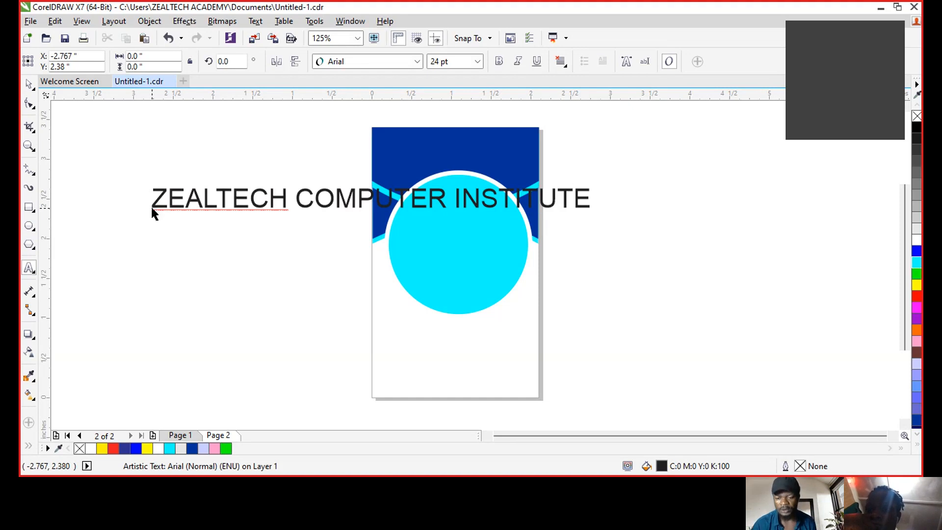
key(ctrl+space)
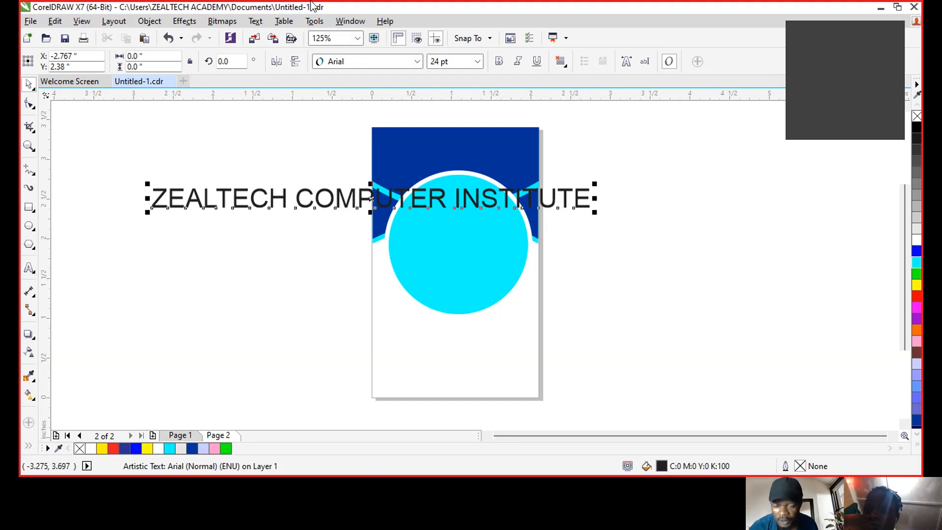
click(346, 109)
drag(479, 212, 294, 200)
drag(223, 189, 465, 141)
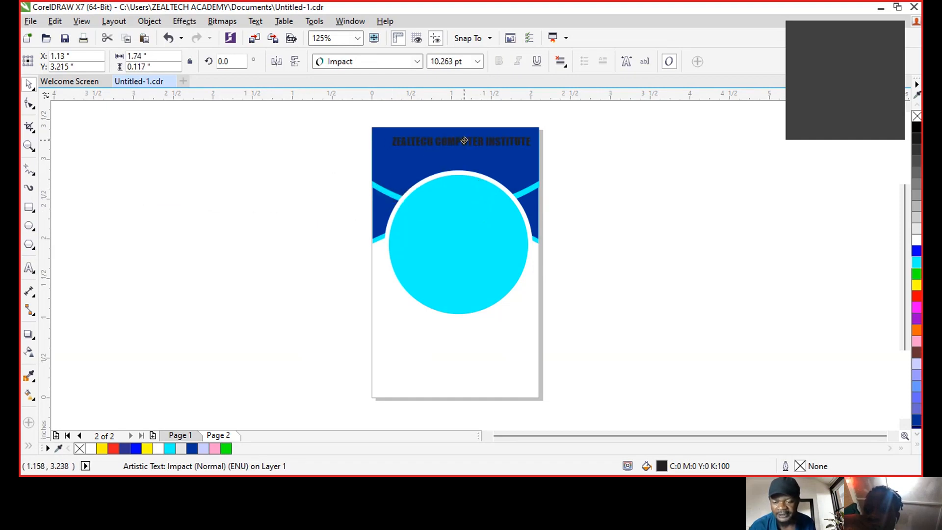
drag(387, 141, 401, 140)
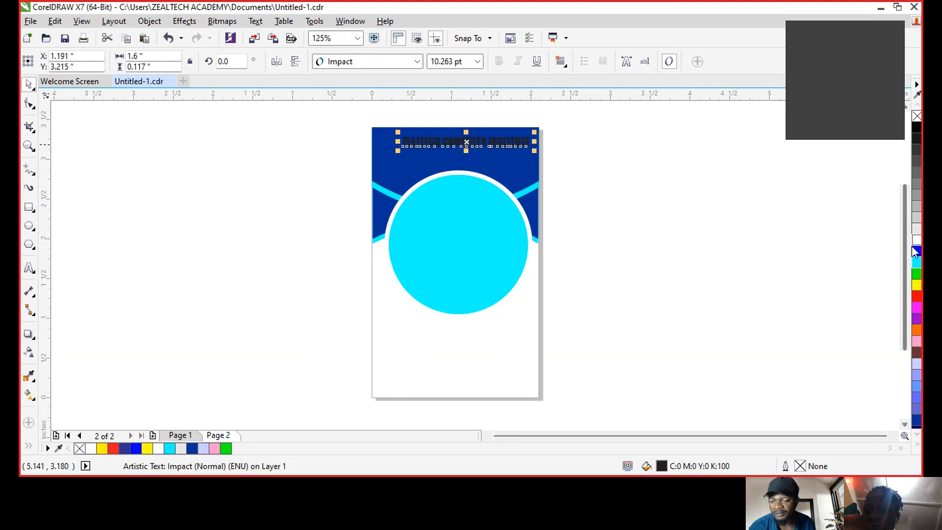
click(709, 218)
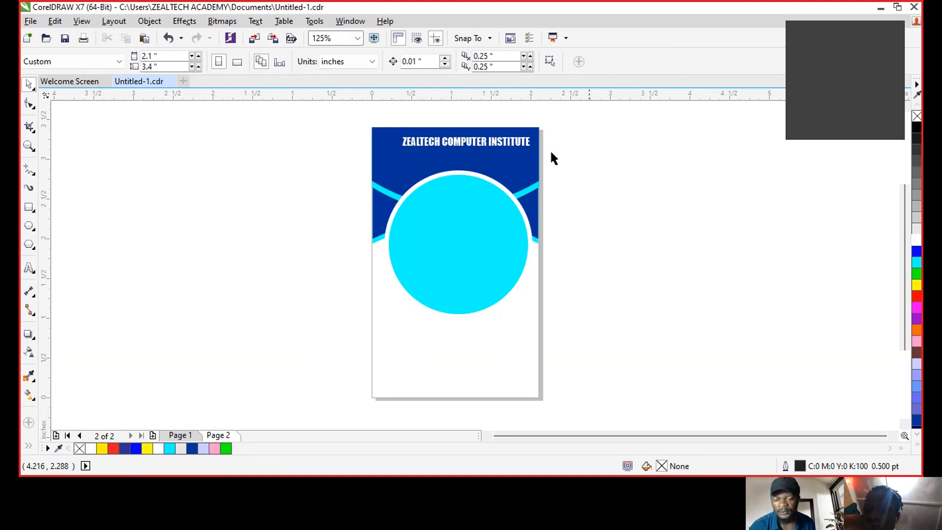
- Type the institute's street address as a new two-line text object
click(29, 269)
click(144, 181)
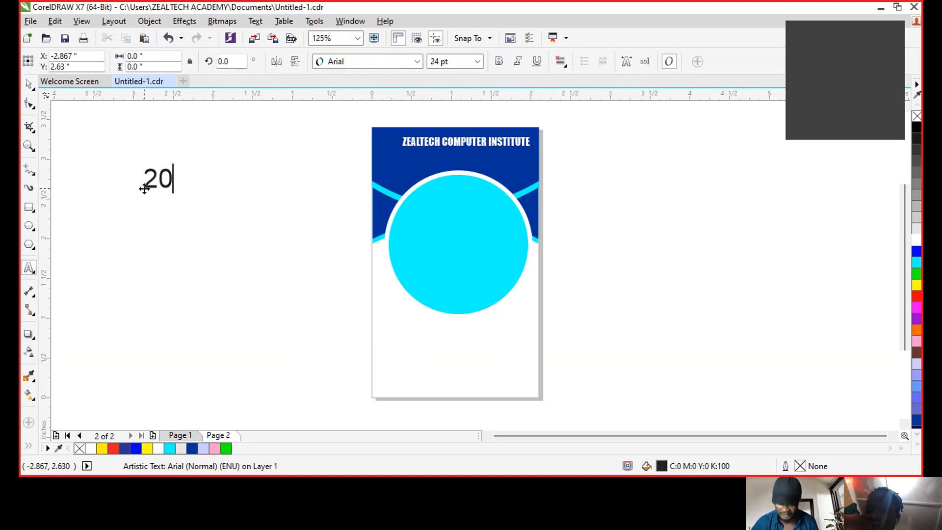
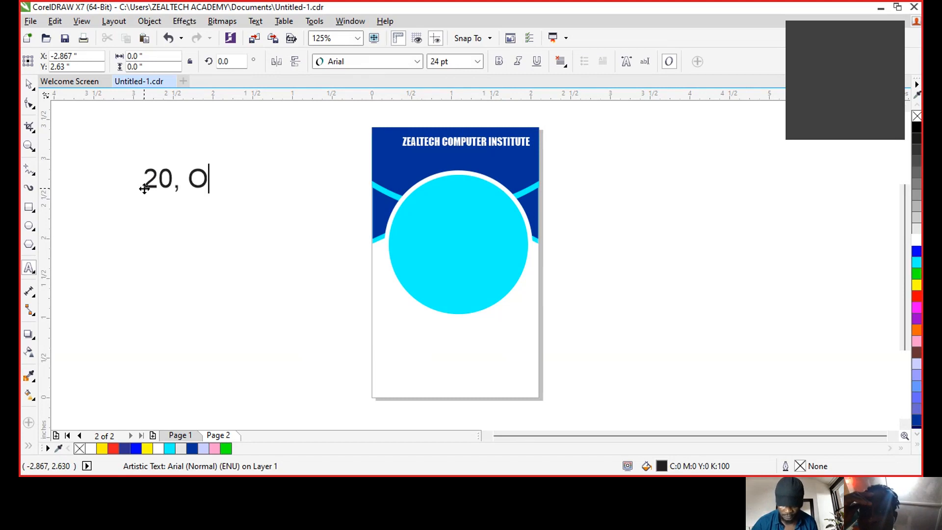
key(BackSpace)
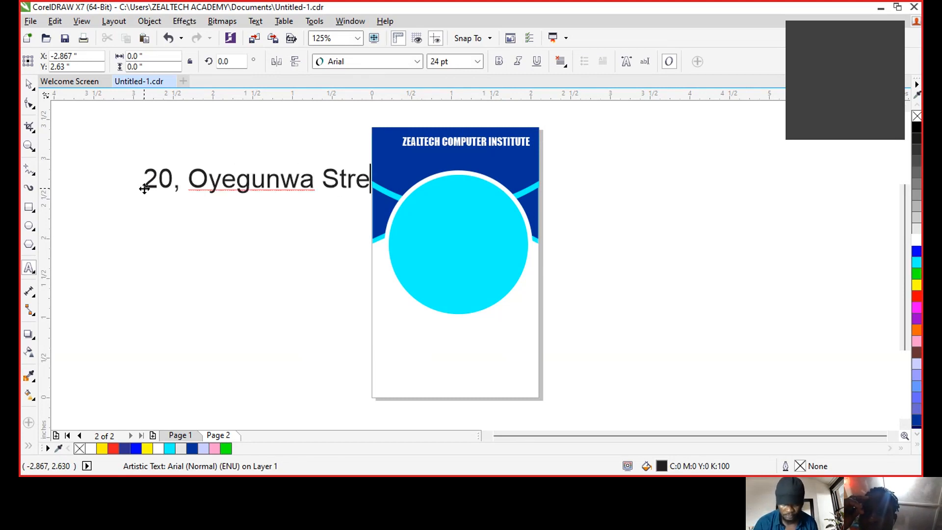
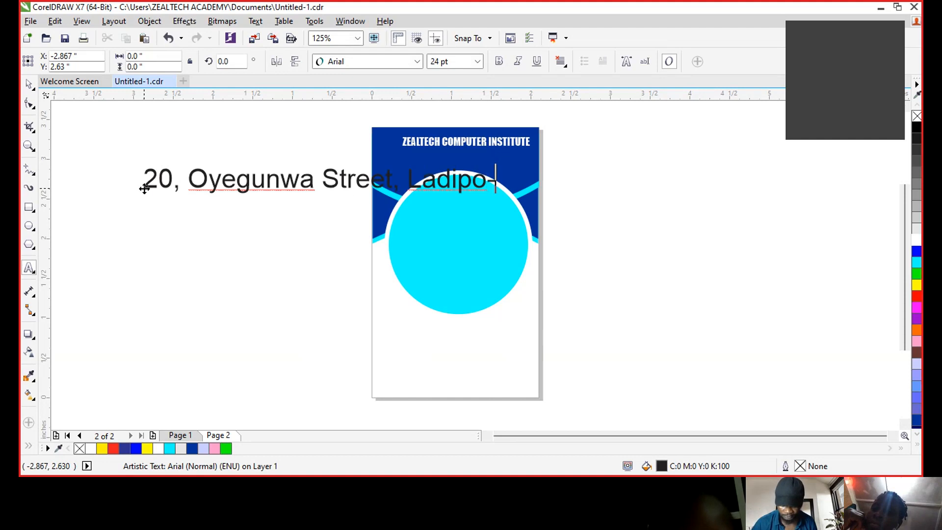
key(Return)
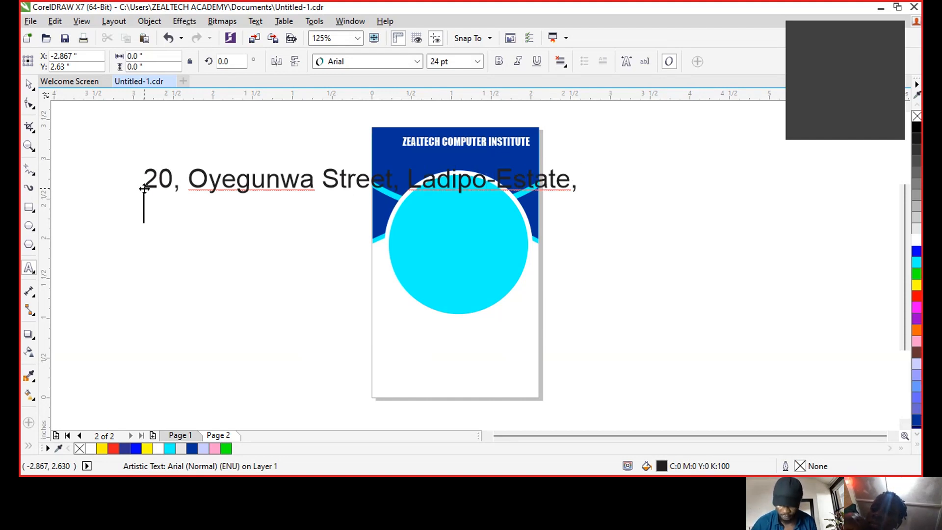
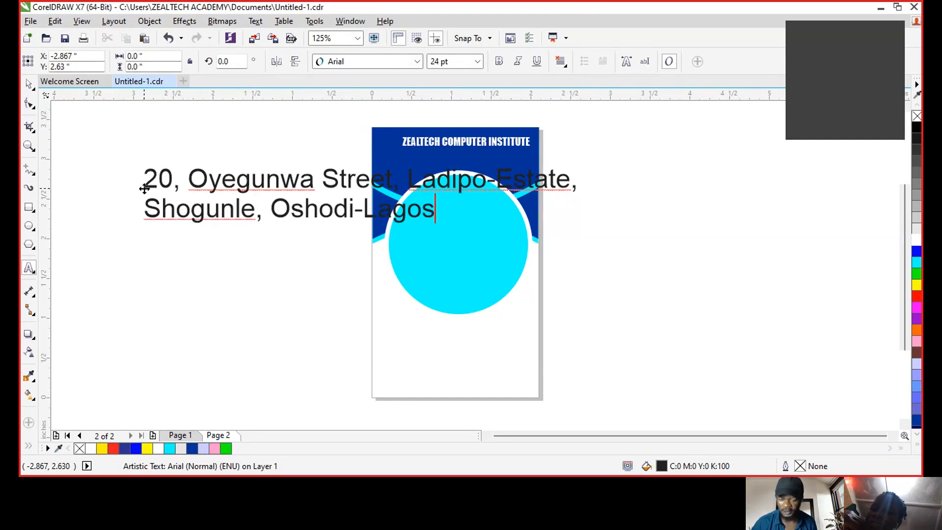
key(ctrl+space)
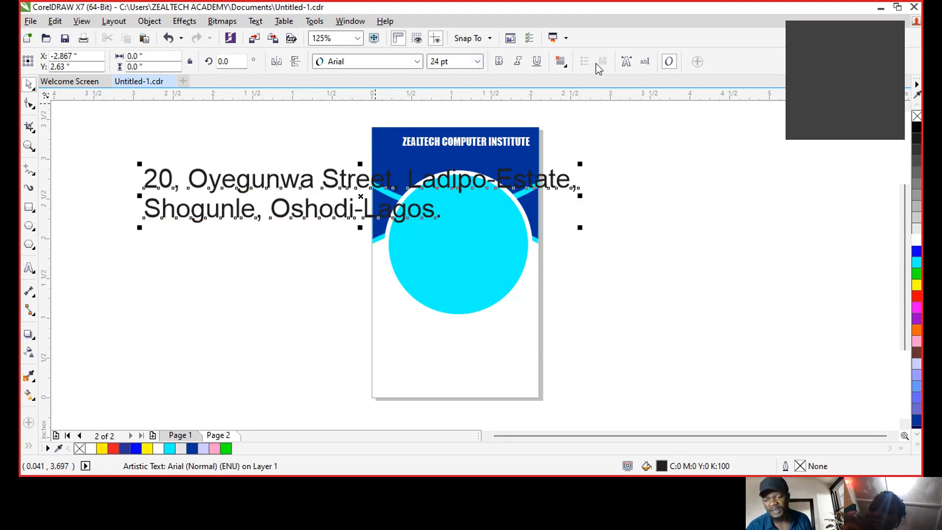
- Right-align the address, shrink it, place it under the title and make it white
click(564, 65)
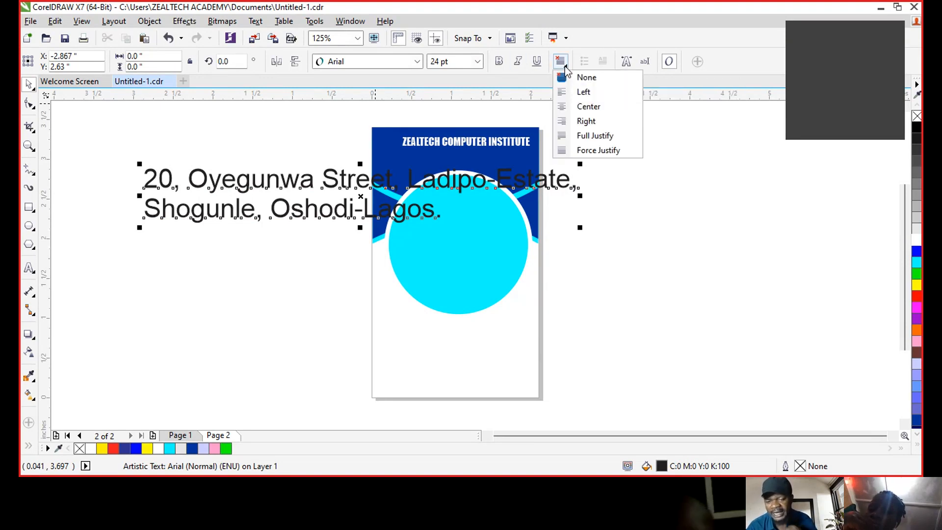
click(599, 121)
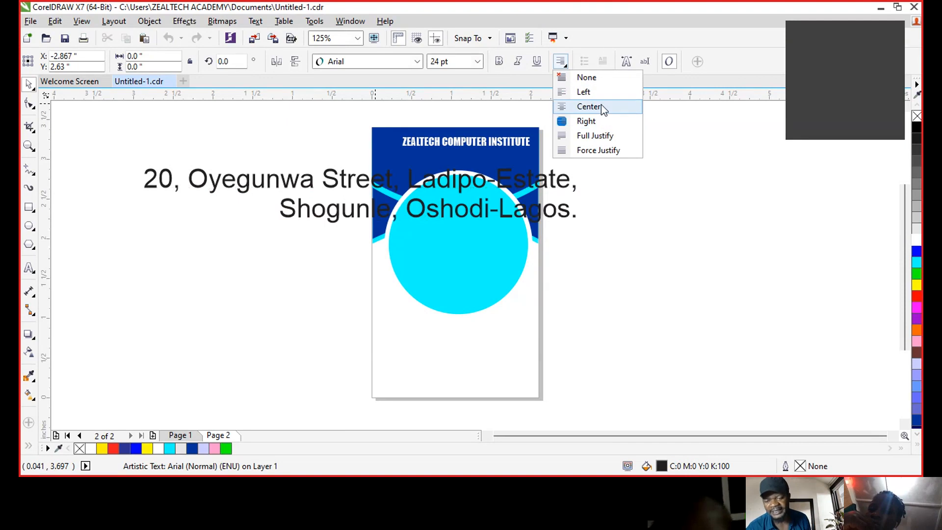
drag(581, 229, 259, 187)
drag(202, 177, 468, 157)
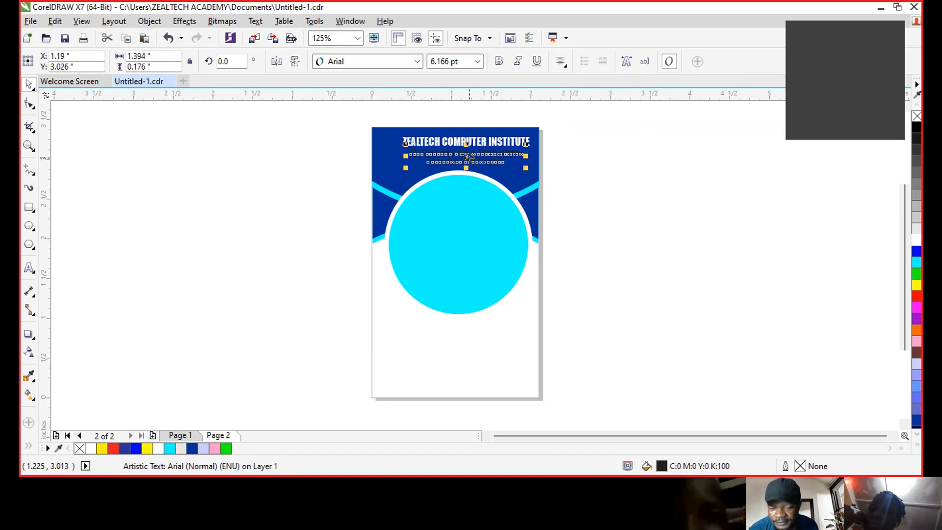
click(916, 241)
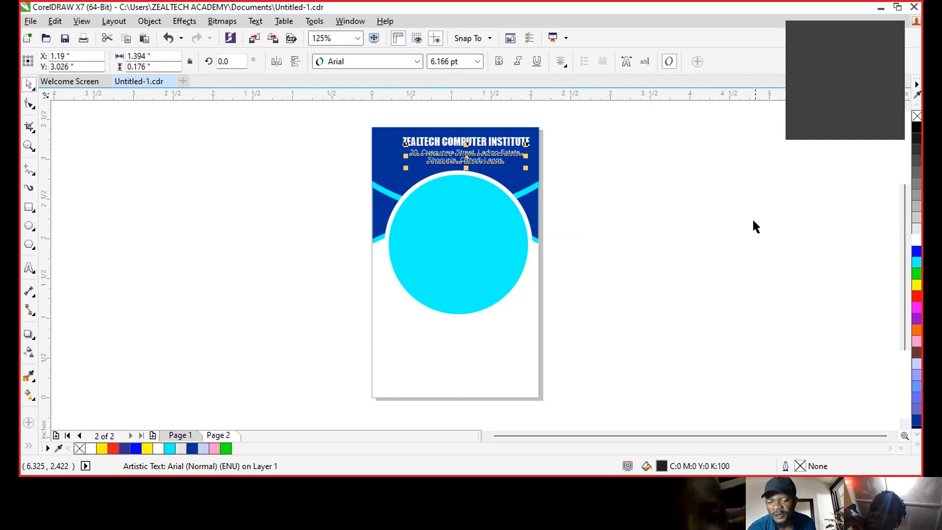
click(752, 218)
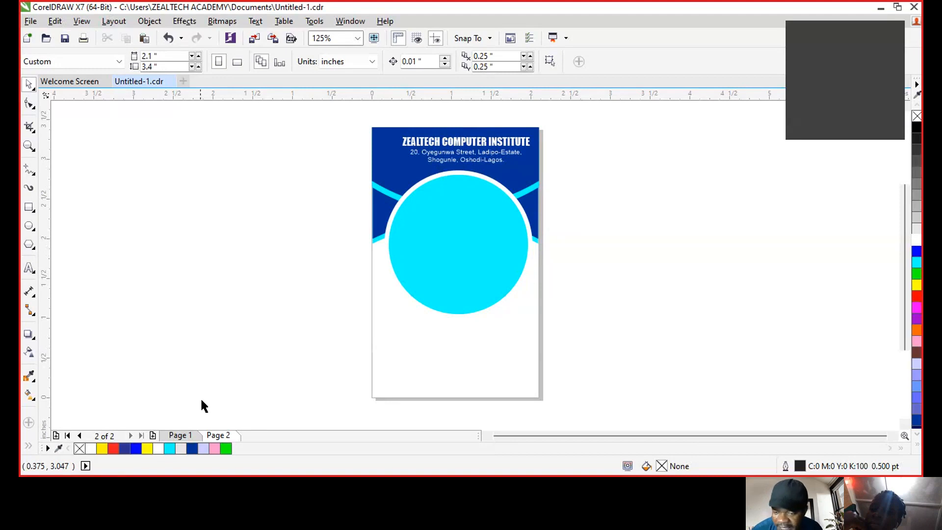
- Select the logo group on the Page 1 card front, then return to Page 2
click(178, 436)
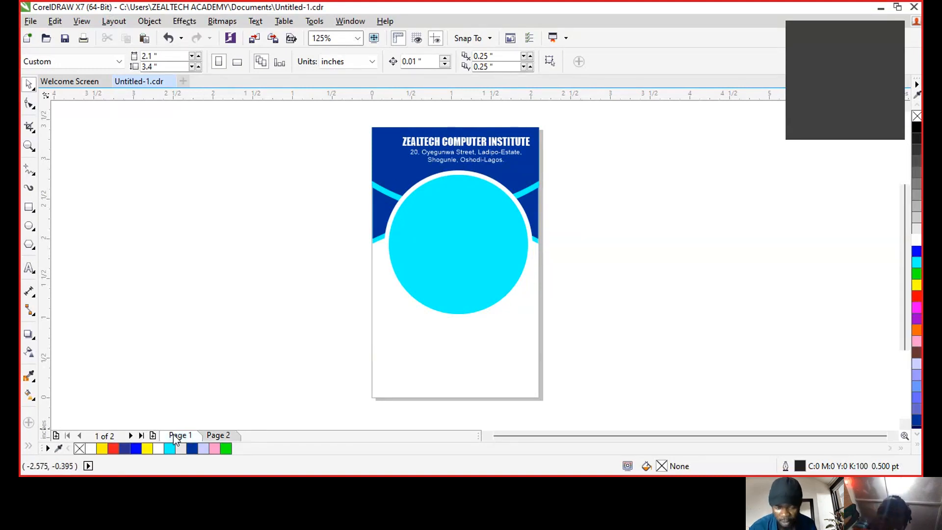
drag(299, 167, 391, 245)
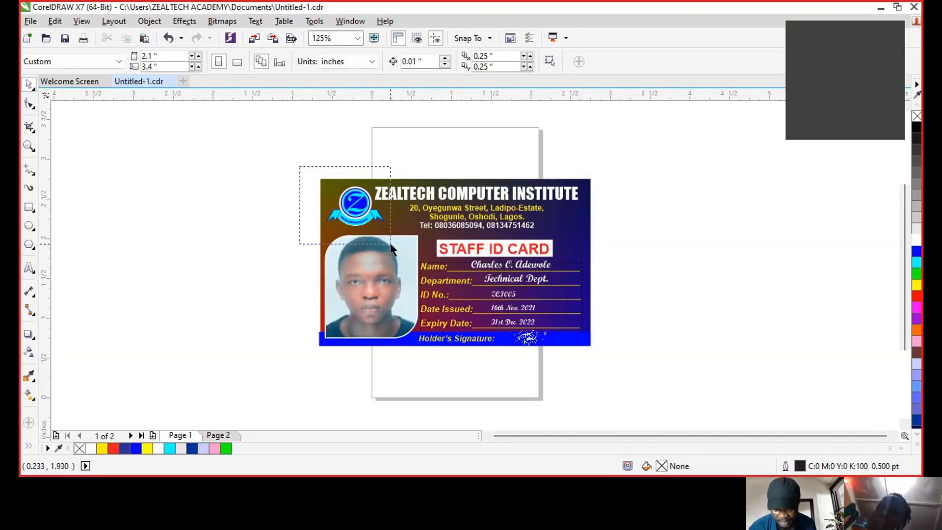
click(349, 221)
ctrl+click(349, 220)
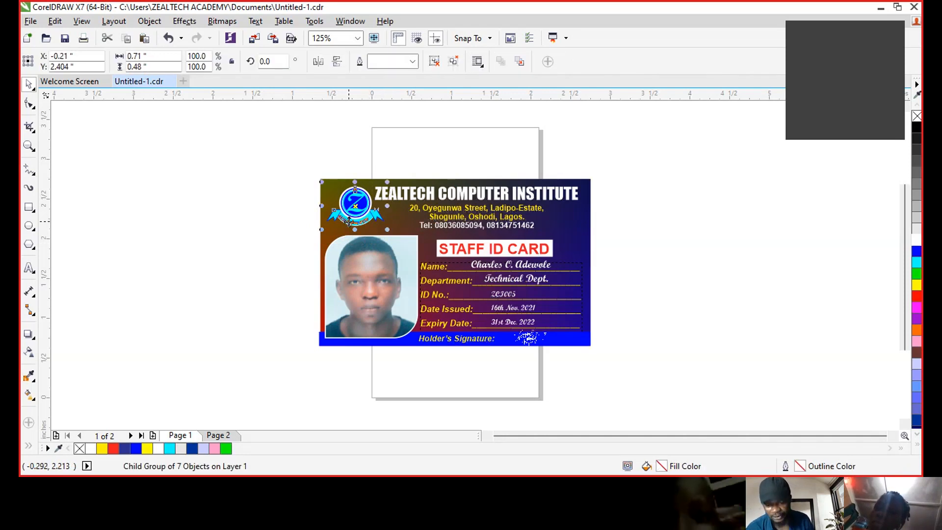
click(227, 436)
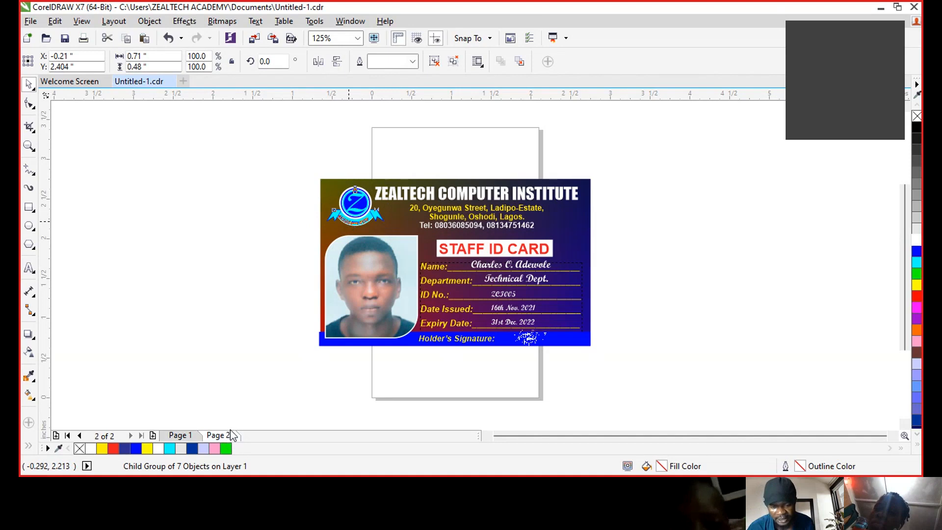
- Shrink the logo to about two-thirds size and place it in the header beside the title
drag(388, 229, 412, 173)
click(319, 149)
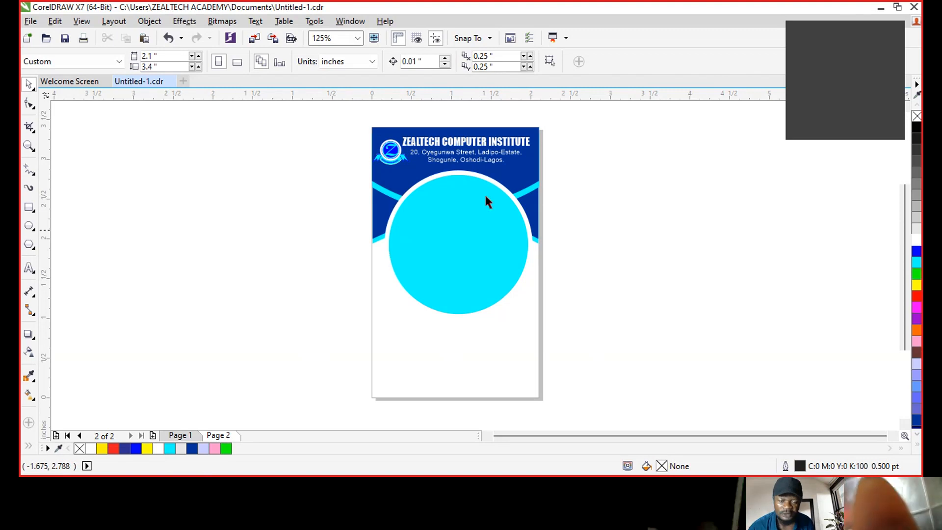
drag(588, 353, 338, 164)
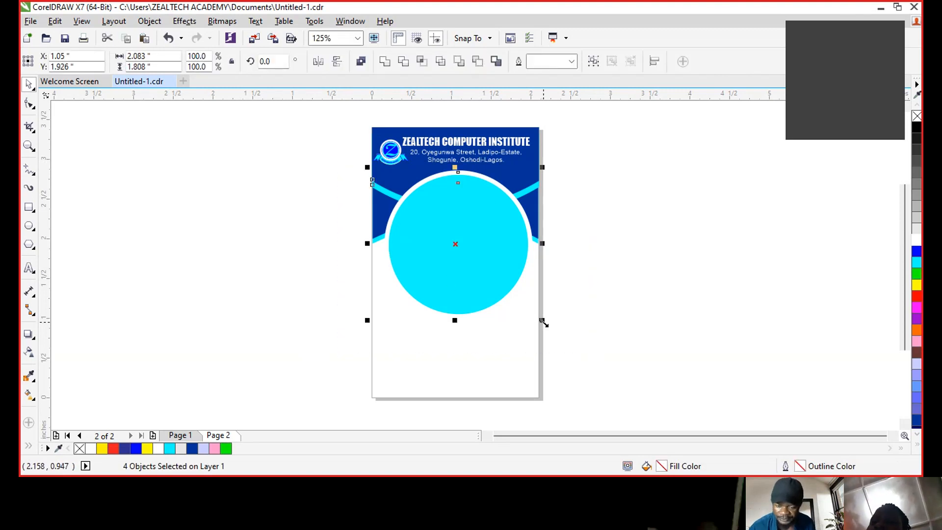
drag(542, 322, 536, 315)
key(ctrl+z)
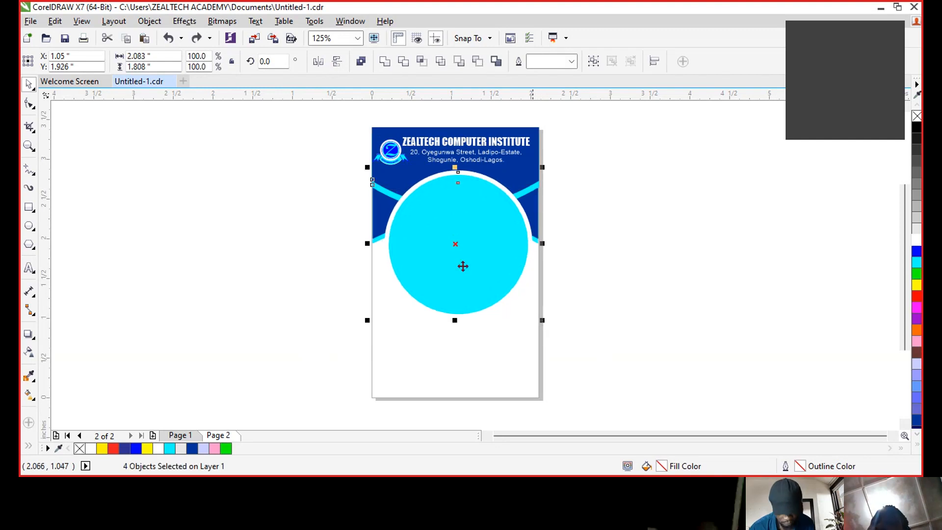
click(322, 178)
- Scale the two photo circles to about 91%, nudge them up and centre them horizontally
drag(346, 166, 537, 353)
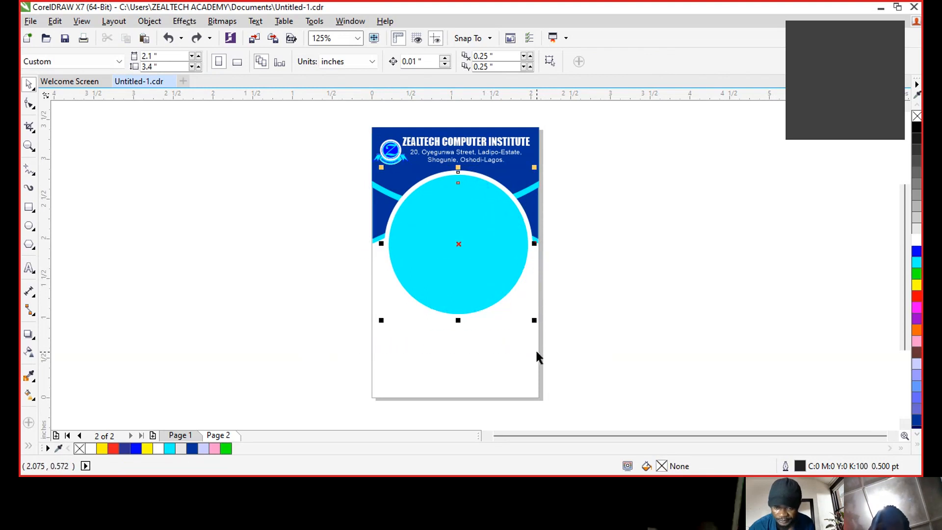
drag(536, 319, 530, 316)
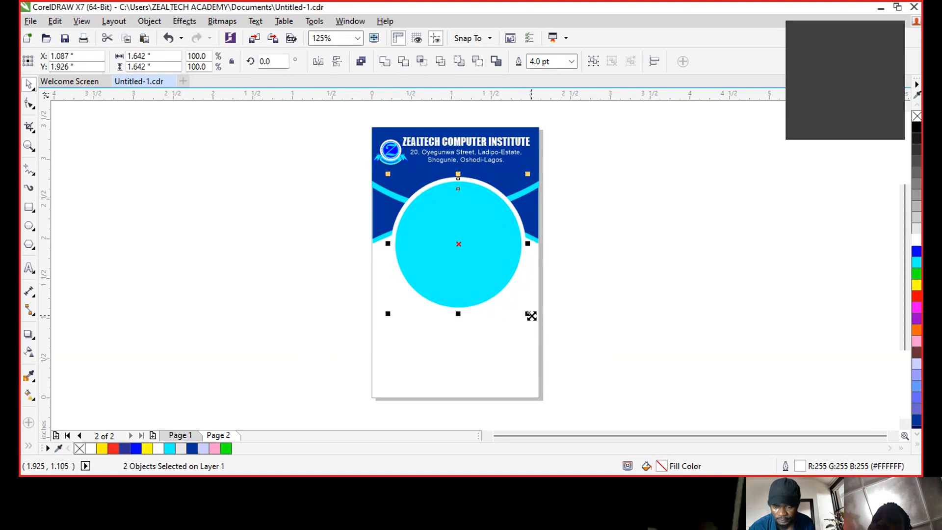
click(577, 169)
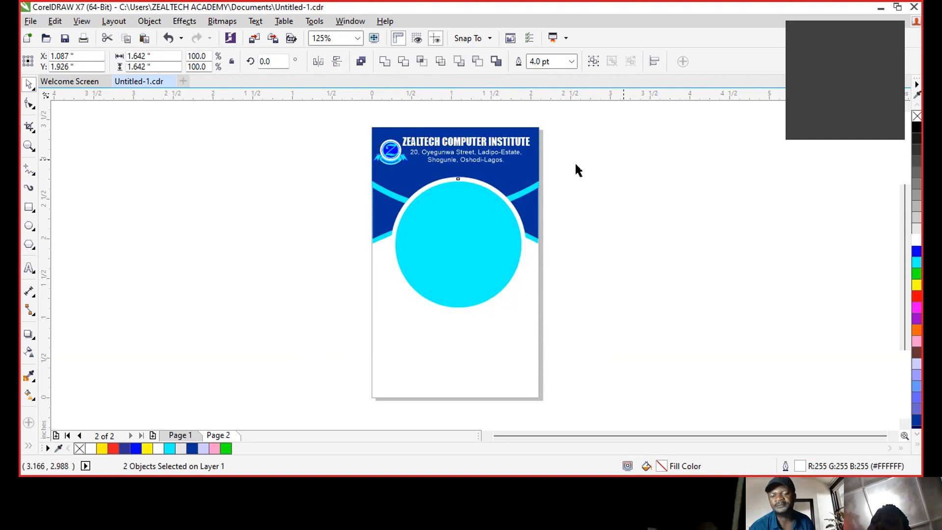
click(576, 166)
drag(555, 338, 388, 173)
drag(457, 219, 461, 227)
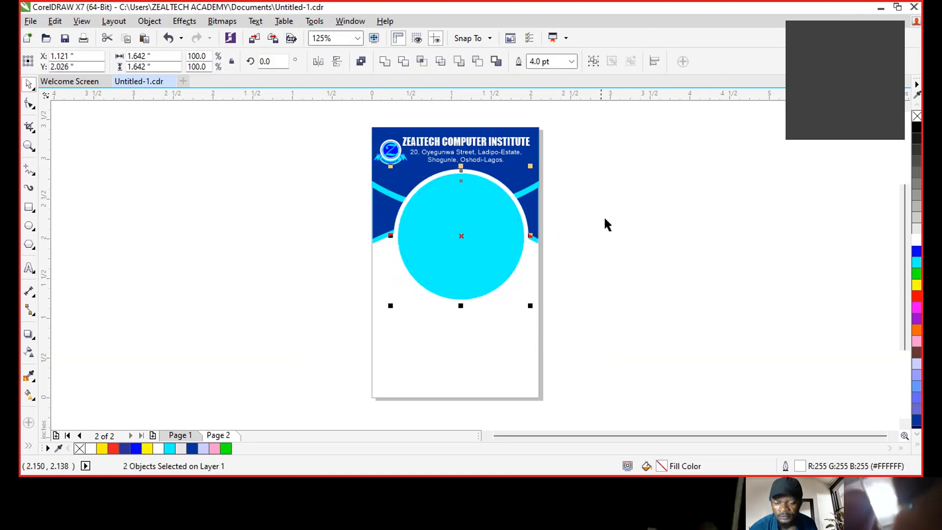
drag(470, 213, 467, 213)
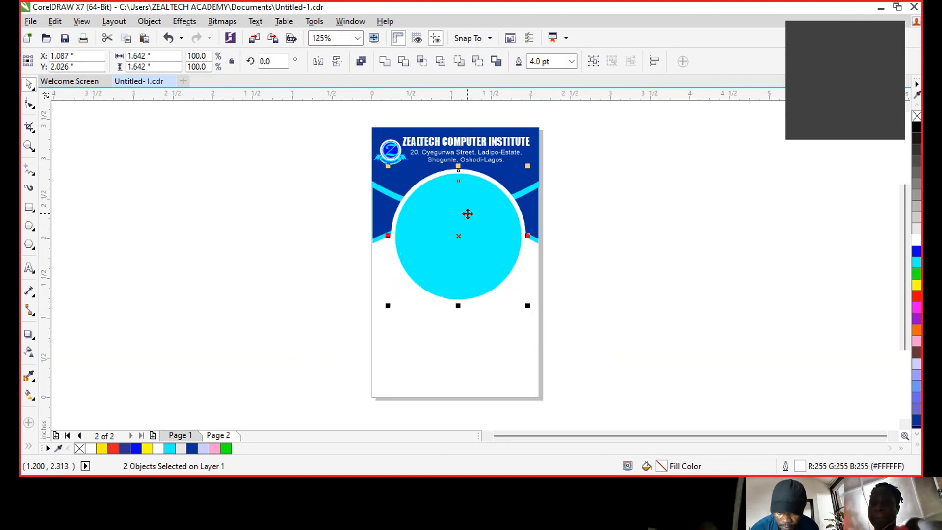
click(603, 211)
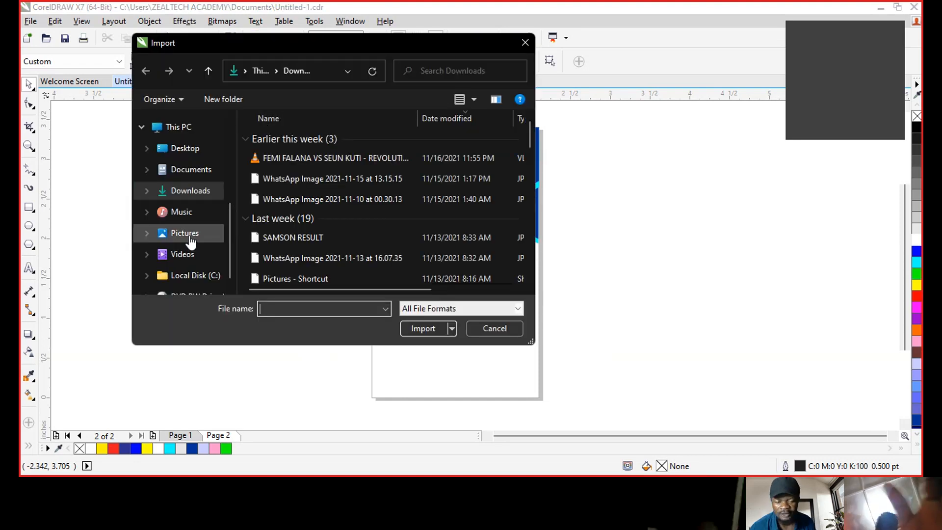
- Import samson passport.jpg from the Pictures folder and place it beside the card
click(190, 237)
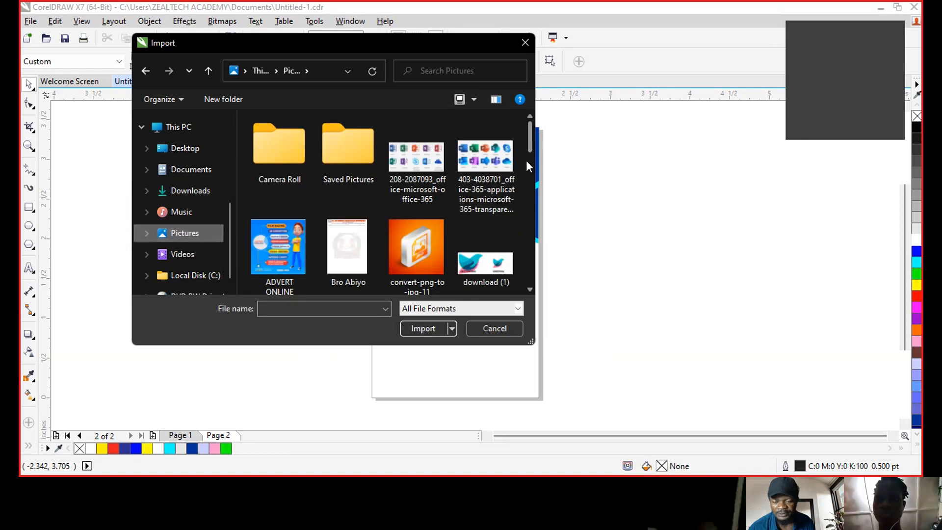
drag(529, 147, 526, 275)
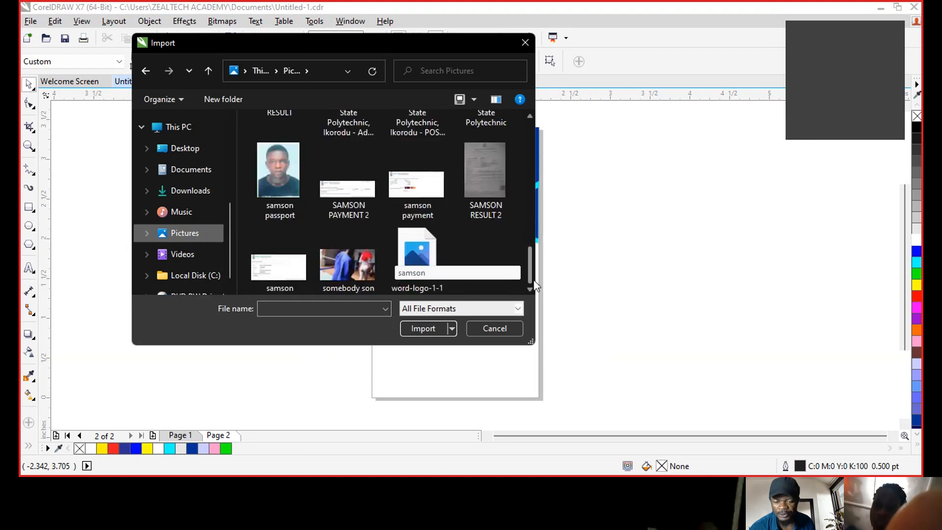
click(297, 170)
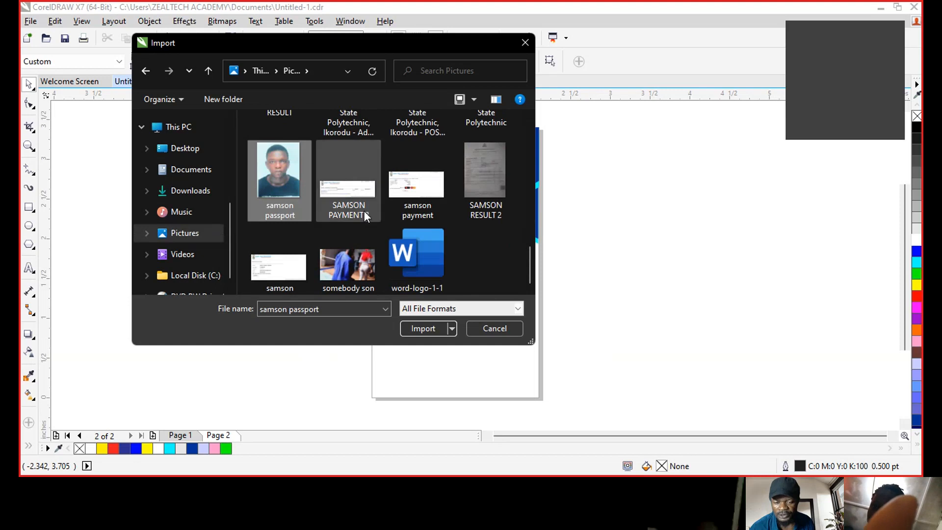
click(423, 328)
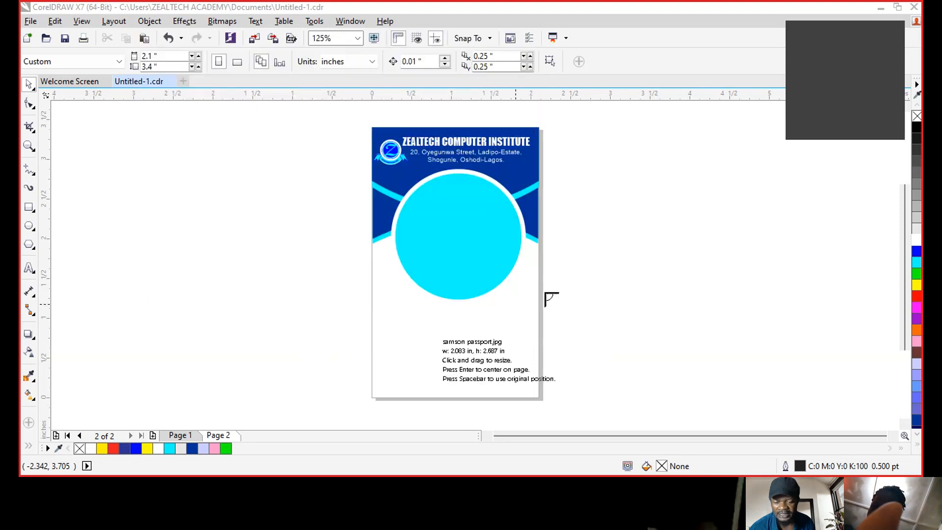
drag(590, 176, 744, 373)
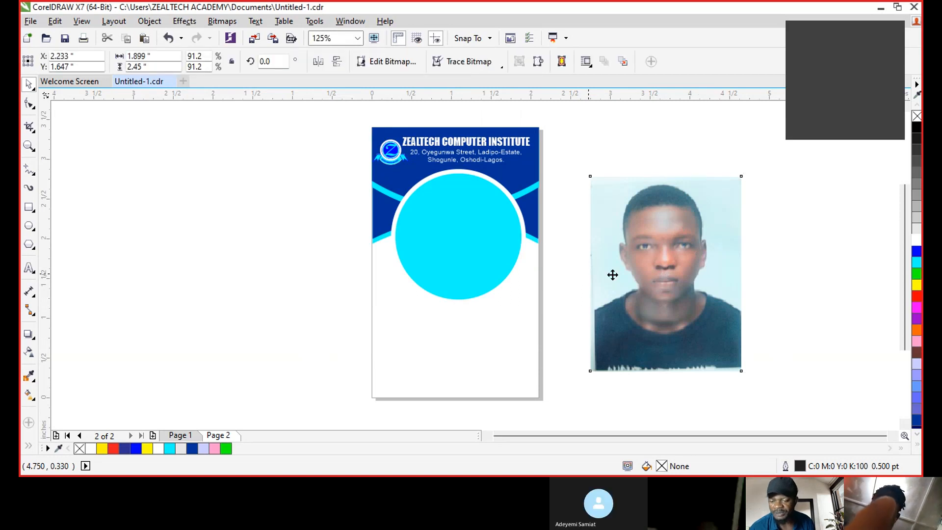
- Move the photo onto the card's right side and convert it to a 300 dpi CMYK bitmap
drag(613, 275, 496, 268)
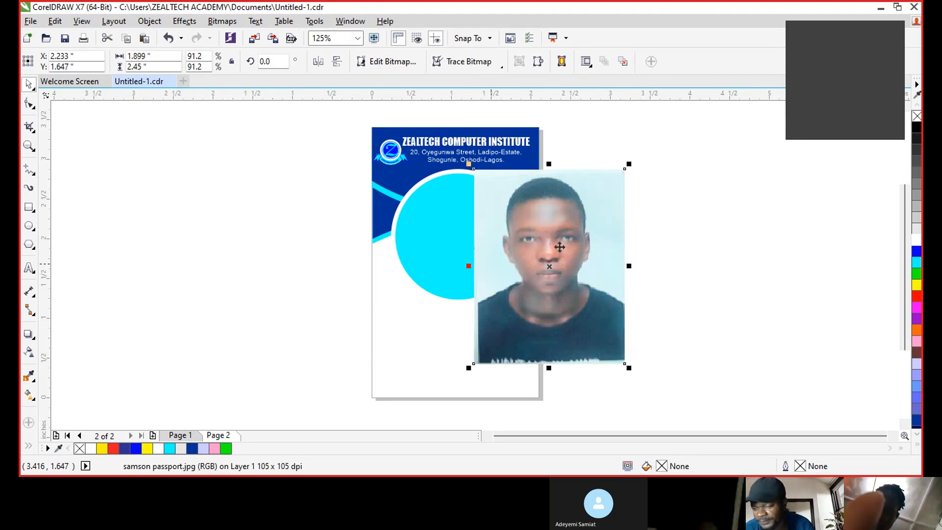
drag(569, 210, 537, 216)
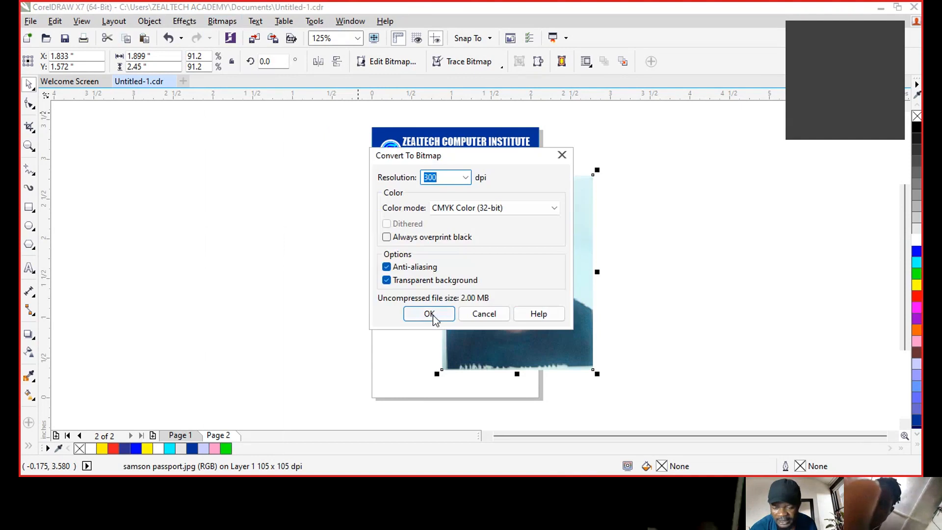
click(428, 314)
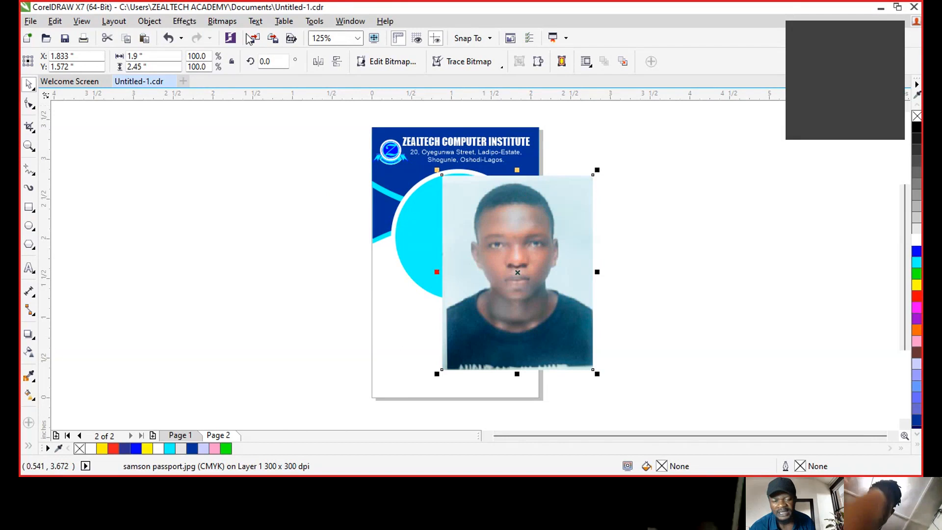
- Apply a Gamma adjustment of 0.69 to the passport photo
click(183, 23)
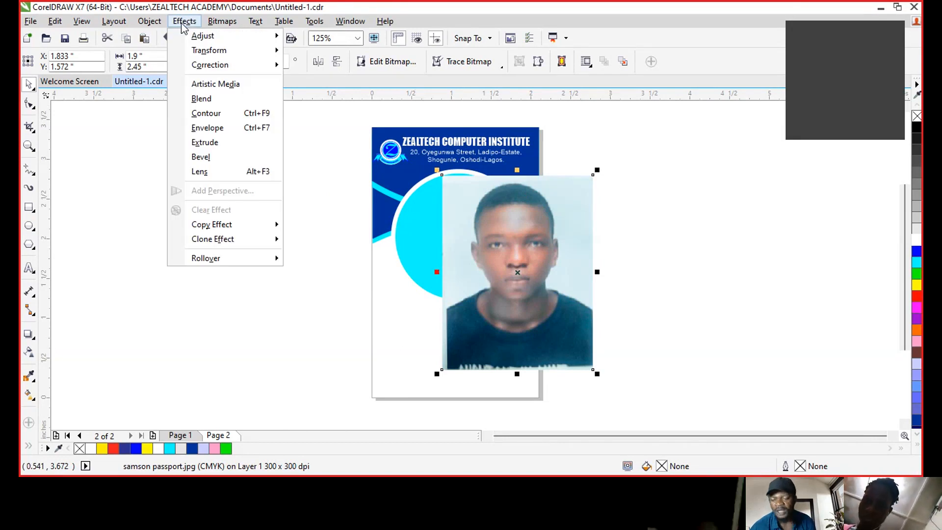
mouse_move(206, 38)
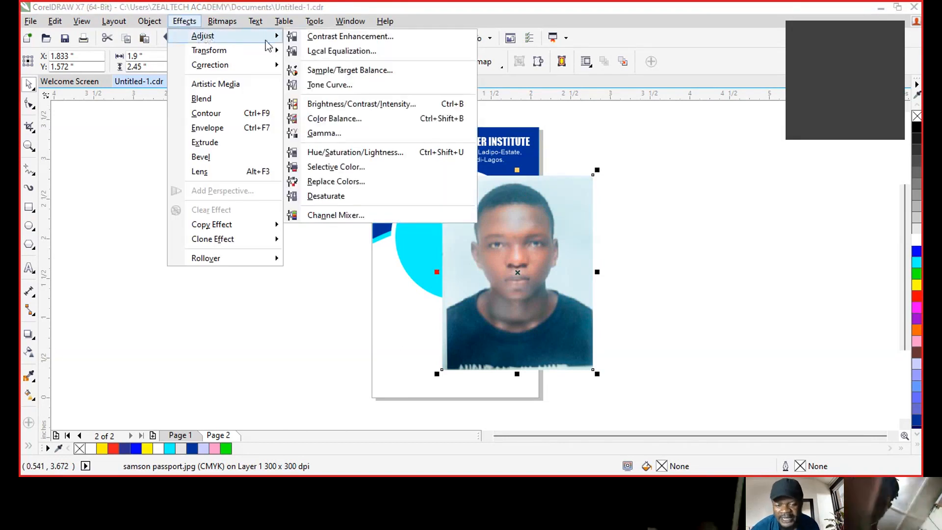
click(329, 134)
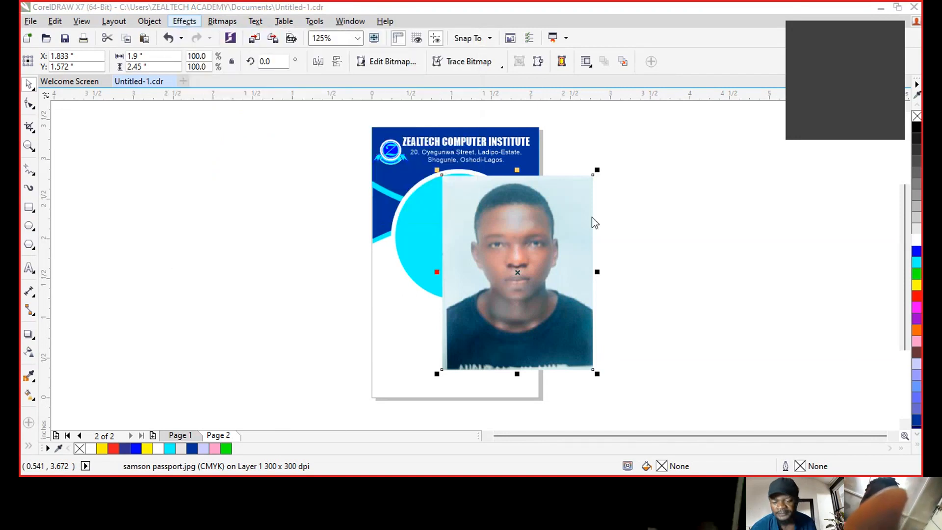
drag(472, 141, 435, 142)
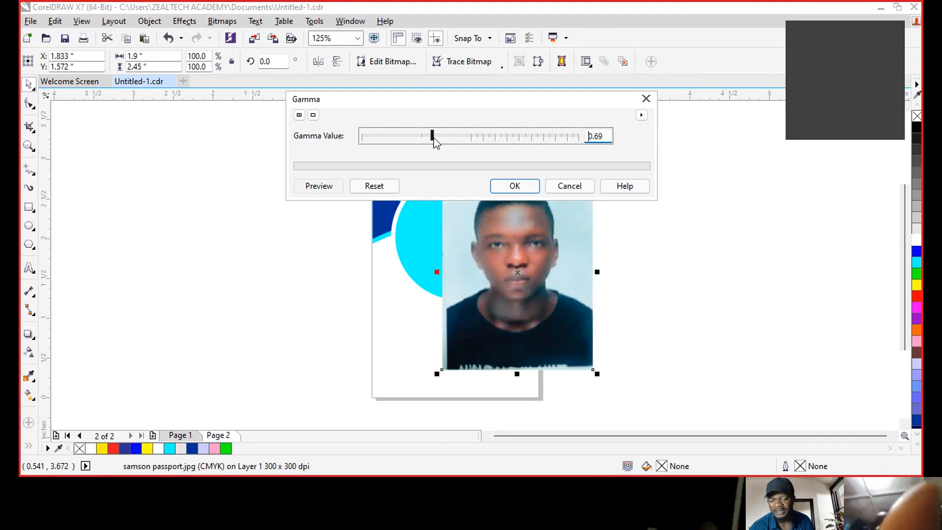
click(525, 189)
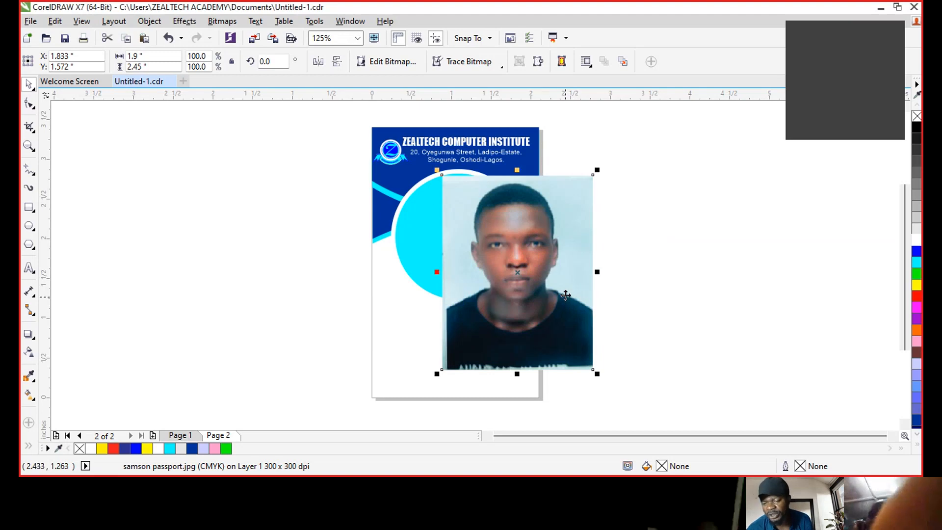
click(184, 21)
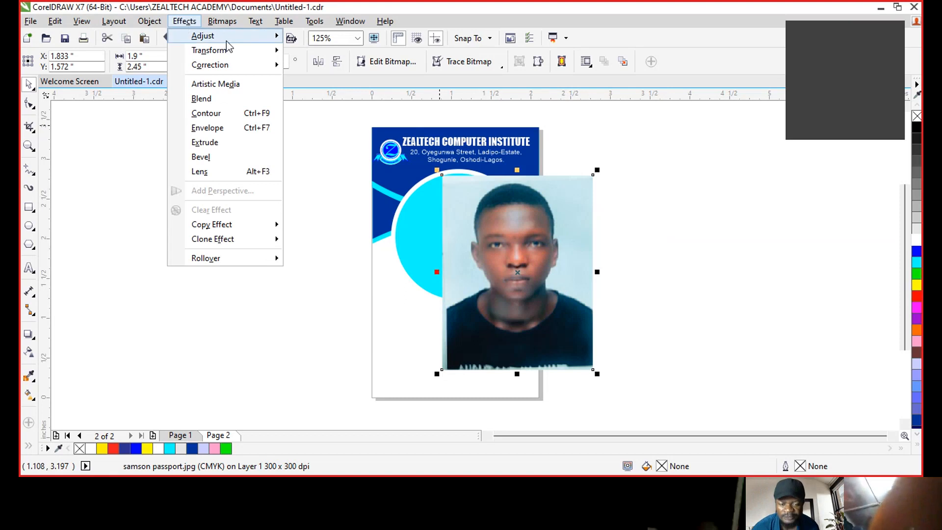
- Apply colour balance 6, −18, −6 to the photo and set it against the card's right edge
mouse_move(226, 40)
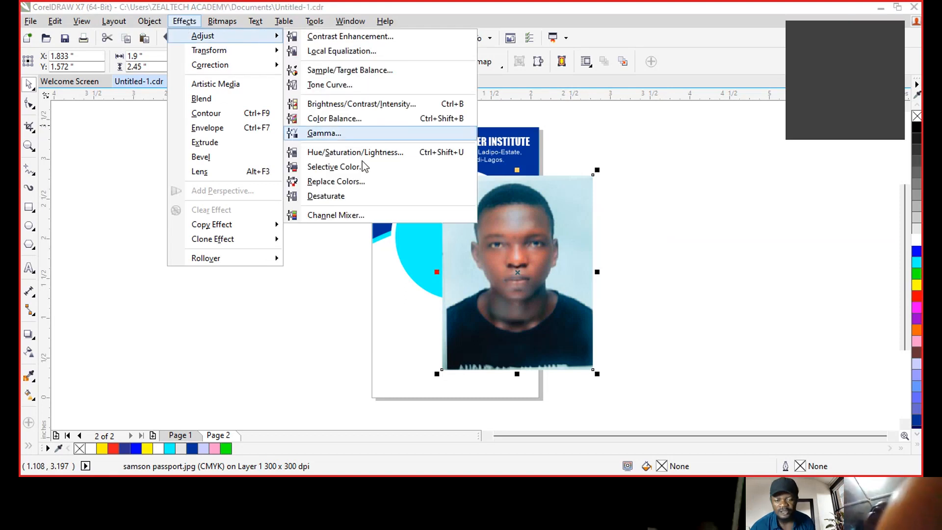
click(349, 120)
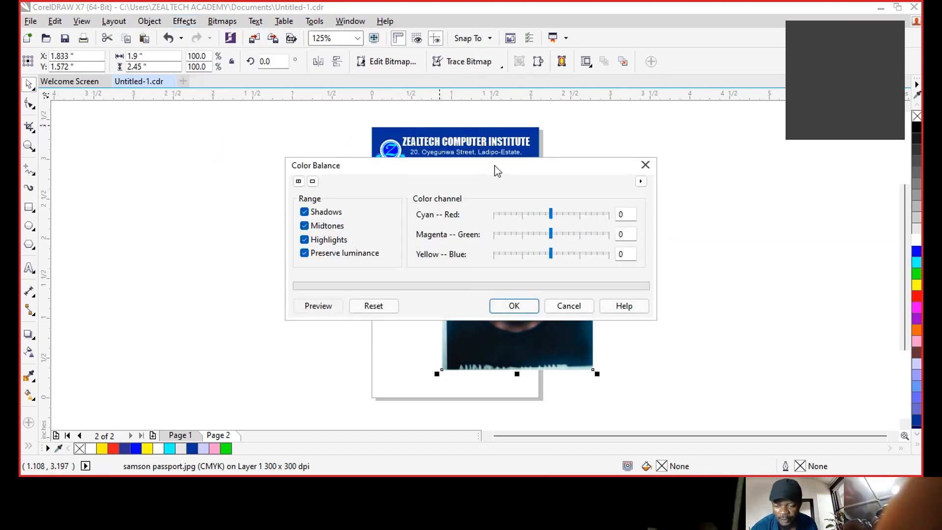
drag(494, 166, 297, 128)
drag(354, 175, 349, 215)
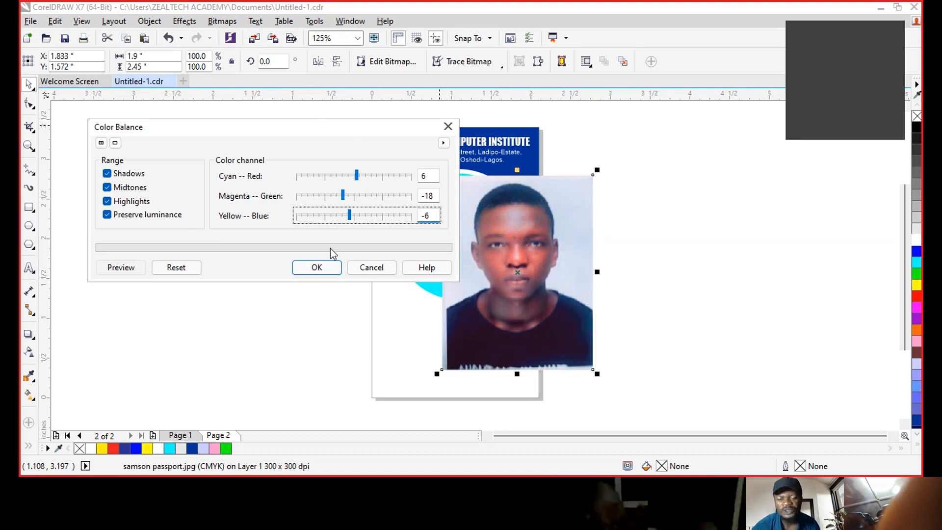
click(318, 267)
drag(581, 236, 723, 219)
drag(652, 210, 605, 221)
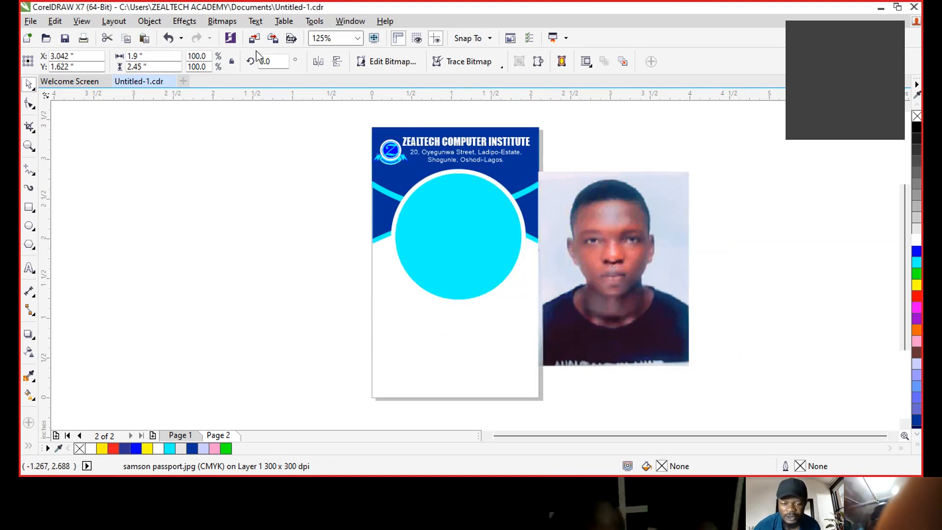
- Import the passport photo file a second time
key(Escape)
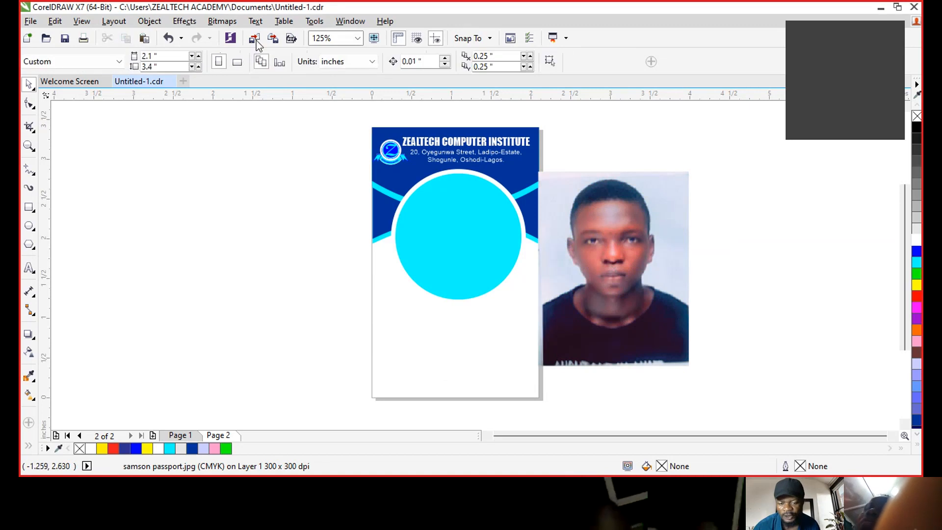
click(255, 39)
scroll(357, 245, down, 2)
scroll(358, 245, down, 5)
scroll(357, 246, down, 3)
click(273, 164)
click(423, 328)
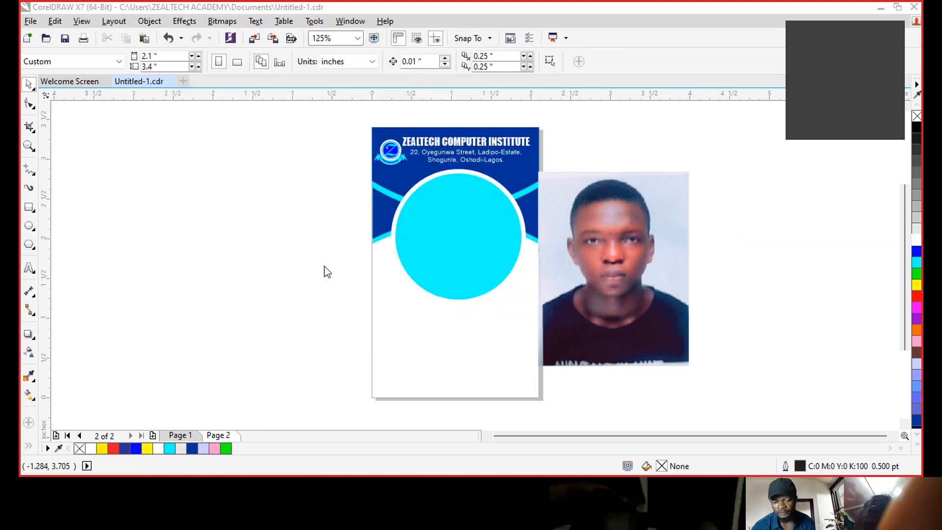
- Place the second copy over the cyan circle, then delete it and shift the original photo right
drag(309, 236, 422, 381)
drag(354, 322, 476, 280)
drag(425, 345, 384, 367)
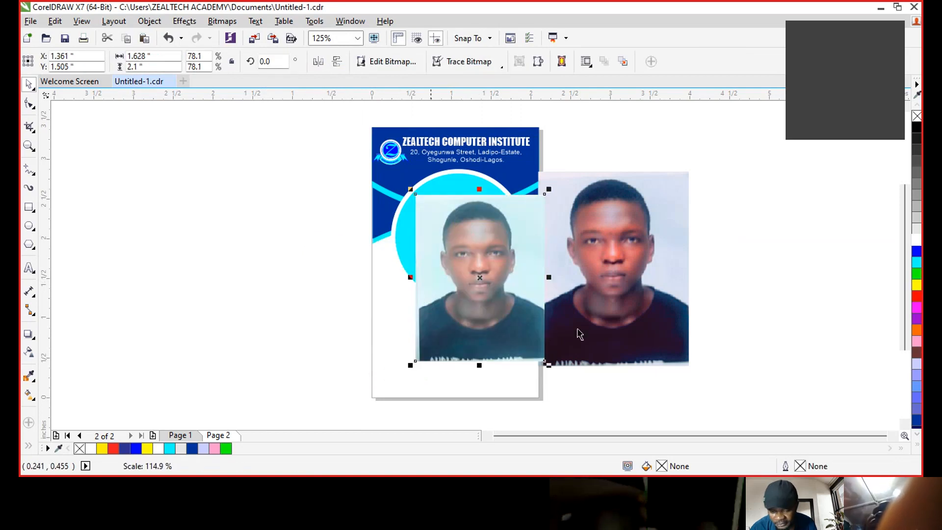
drag(510, 294, 495, 292)
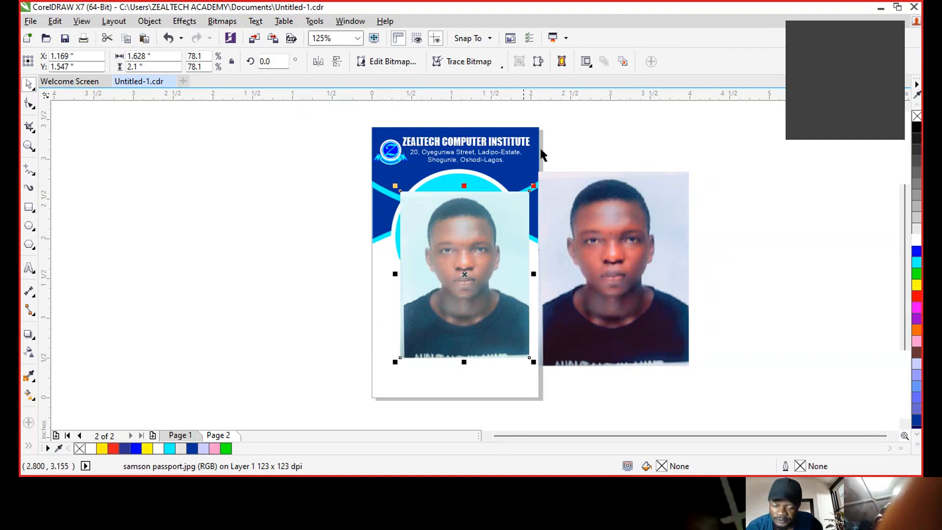
key(Delete)
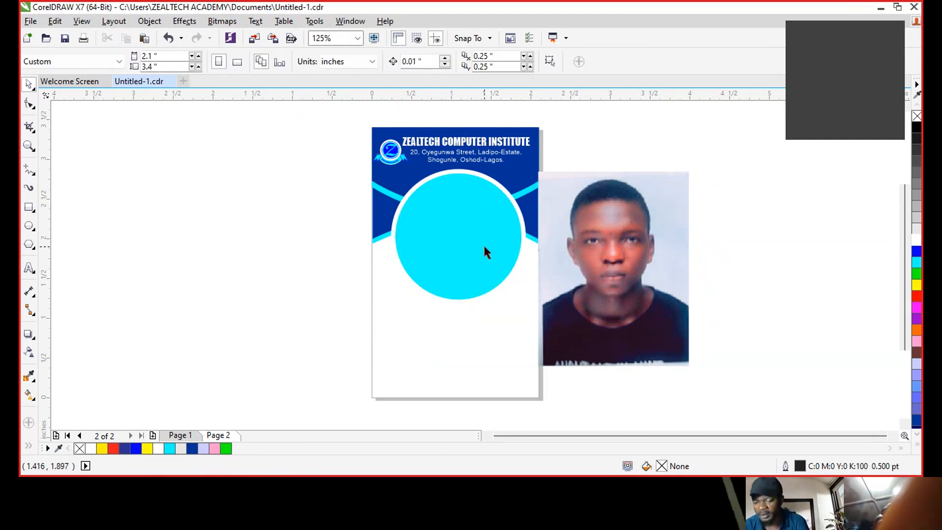
drag(617, 243, 660, 238)
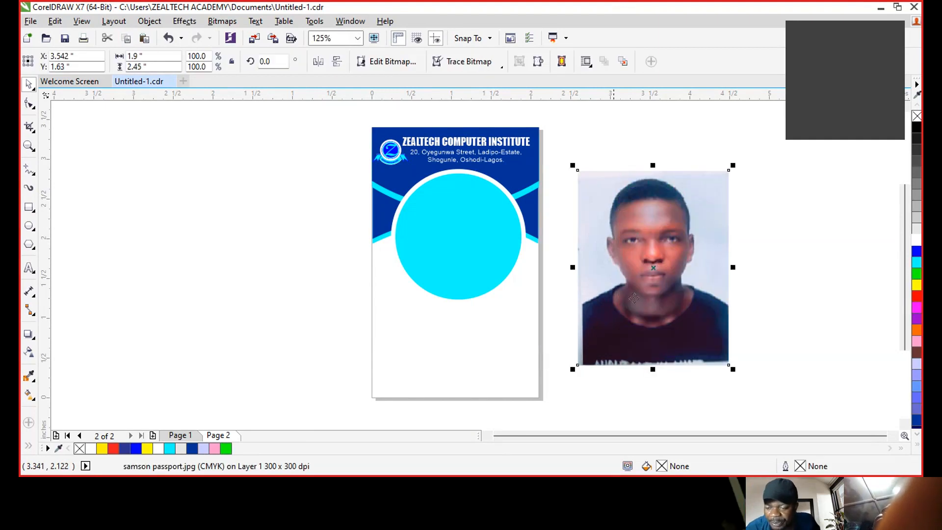
- PowerClip the colour-adjusted passport photo inside the card's cyan circle
drag(679, 227, 652, 217)
click(655, 203)
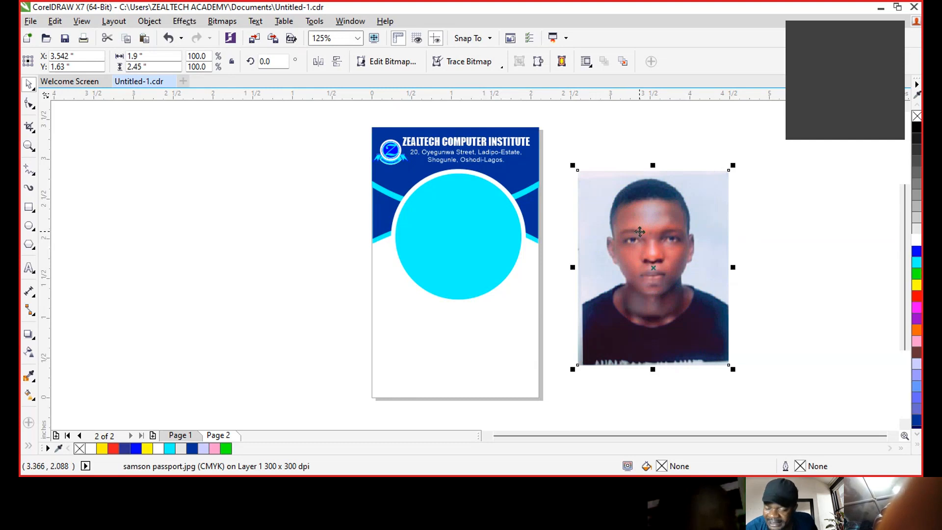
drag(646, 227, 465, 224)
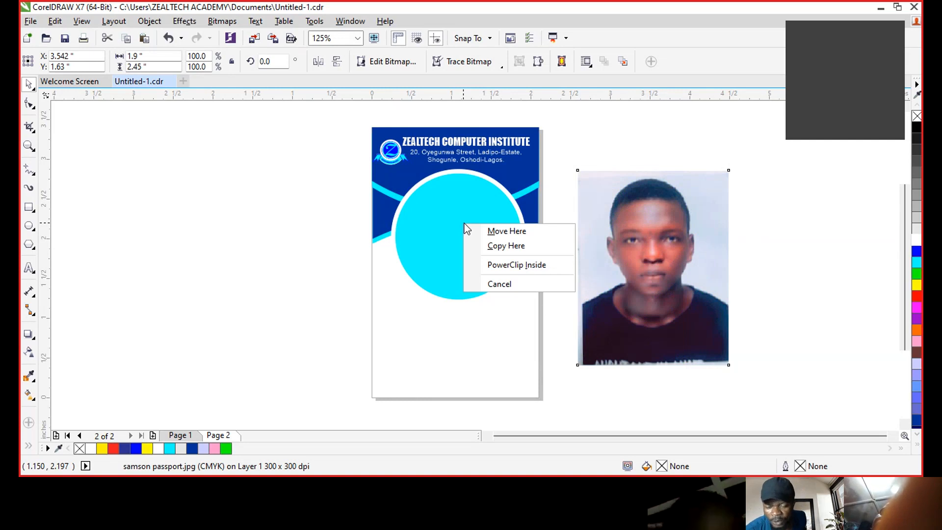
click(528, 268)
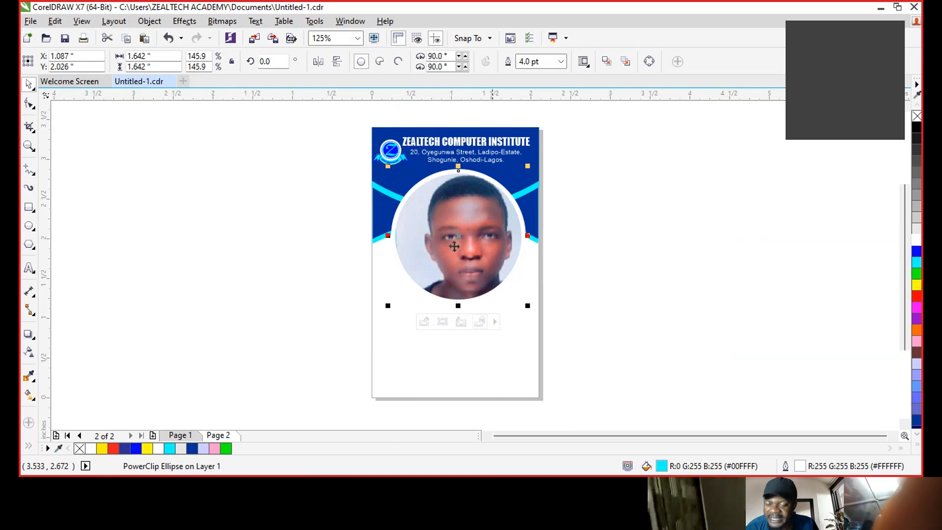
click(482, 236)
click(483, 234)
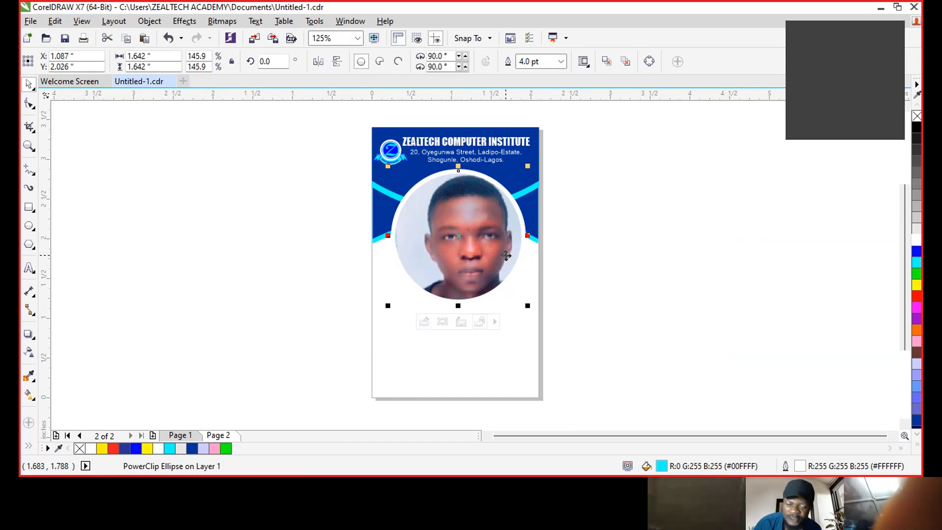
- Enlarge the clipped passport photo to 88.4% and shift it right to centre the face in the circle
double_click(470, 217)
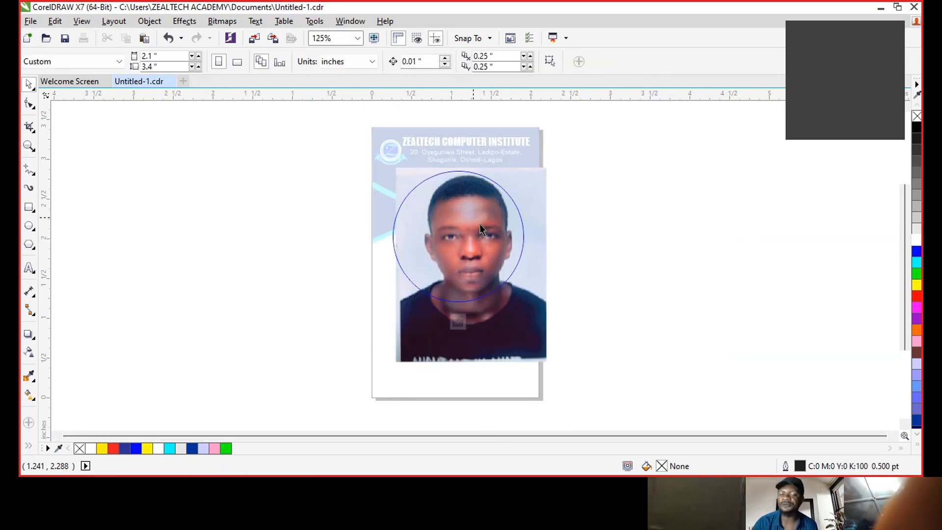
click(488, 248)
drag(546, 361, 505, 317)
drag(464, 256, 481, 267)
drag(517, 328, 529, 344)
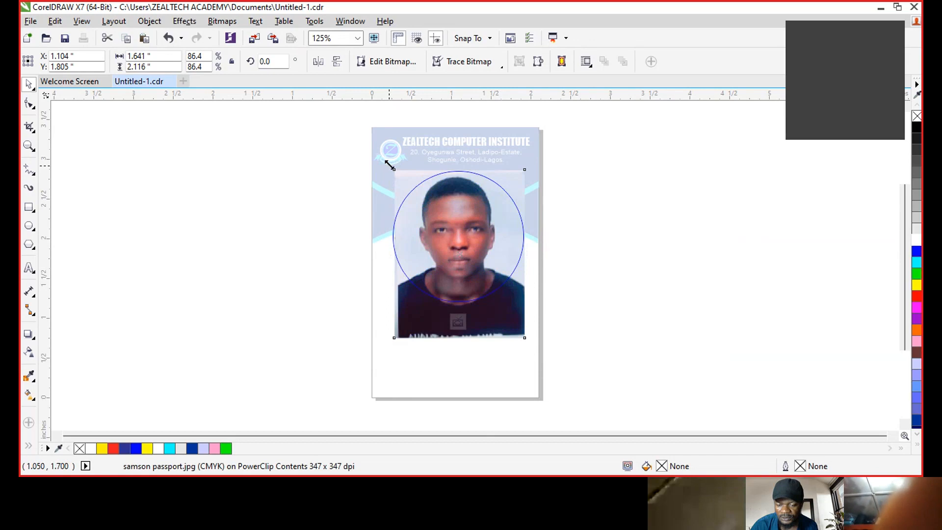
drag(393, 168, 390, 165)
drag(503, 310, 503, 310)
ctrl+click(578, 246)
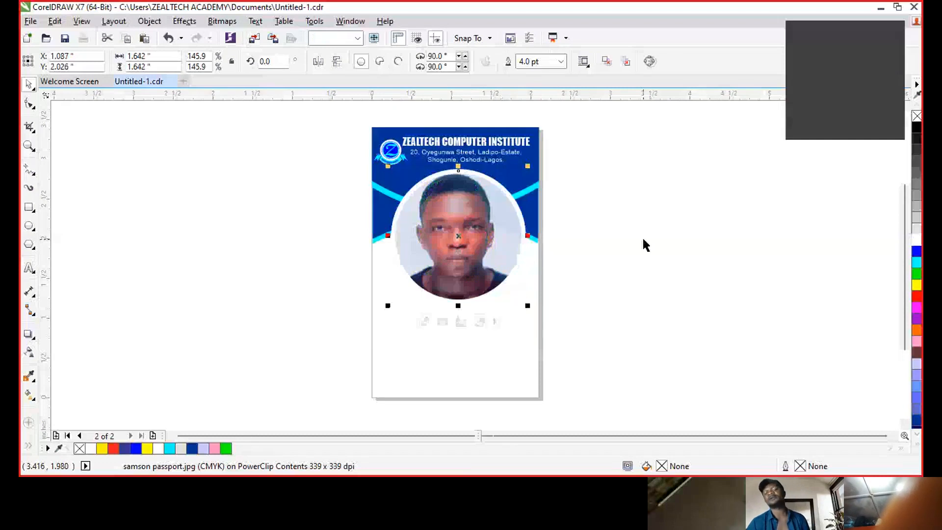
click(643, 239)
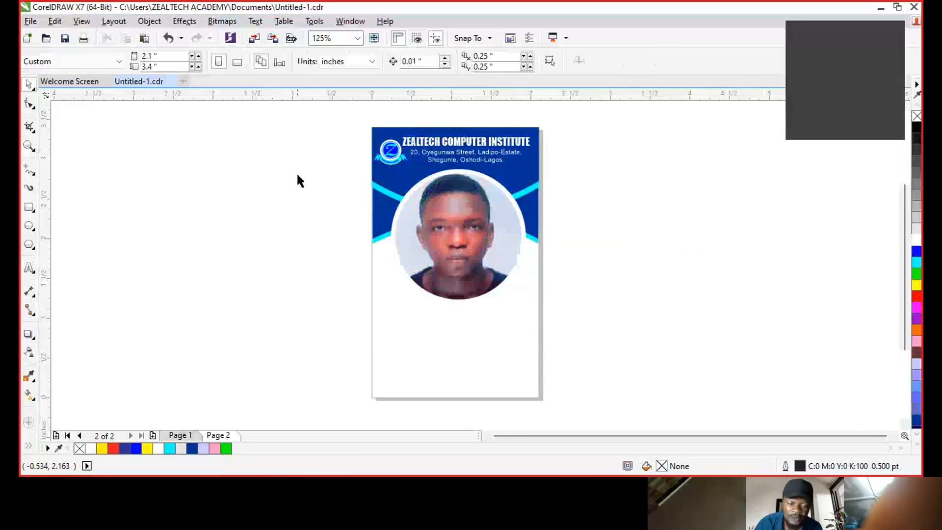
- Type the cardholder's first name and capitalised surname as two text lines beside the card
click(29, 268)
click(271, 297)
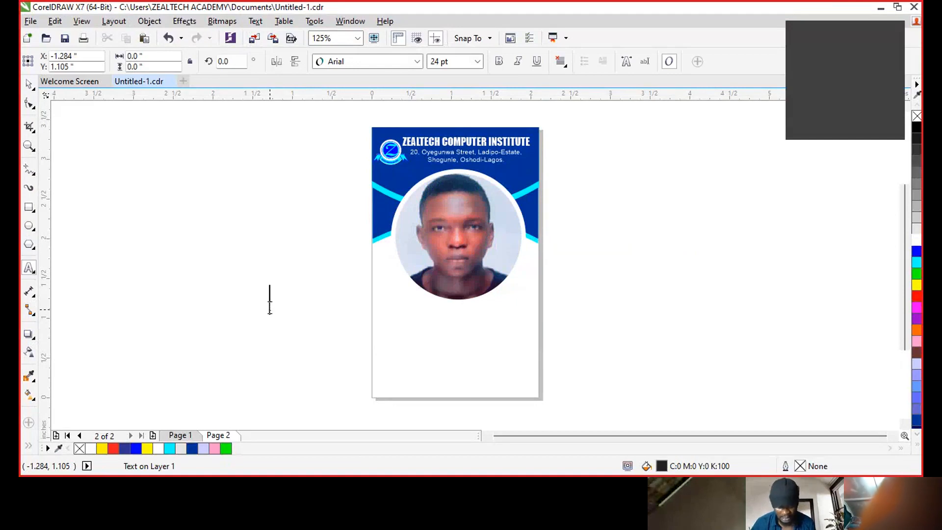
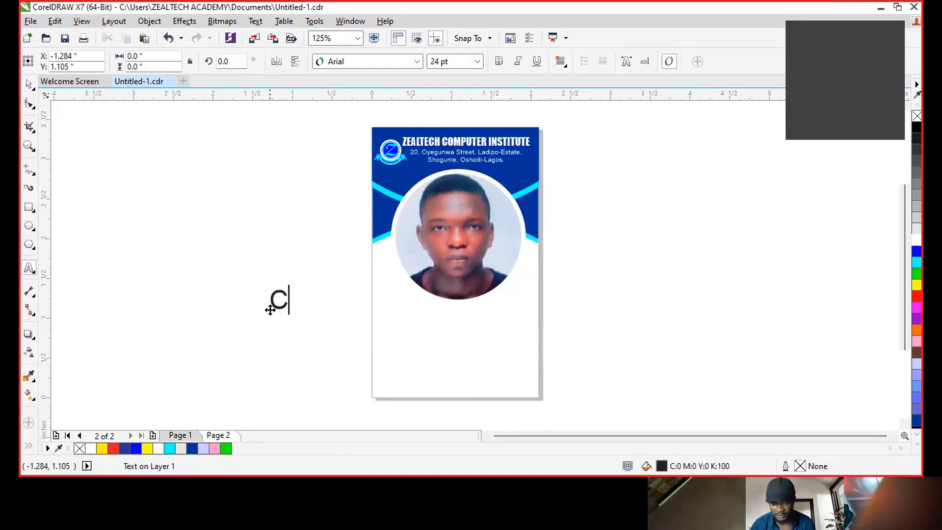
key(Return)
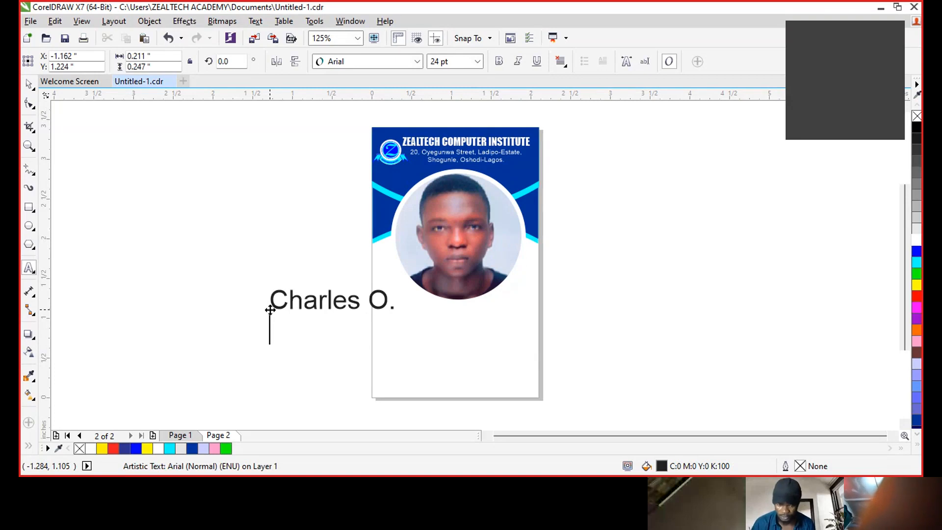
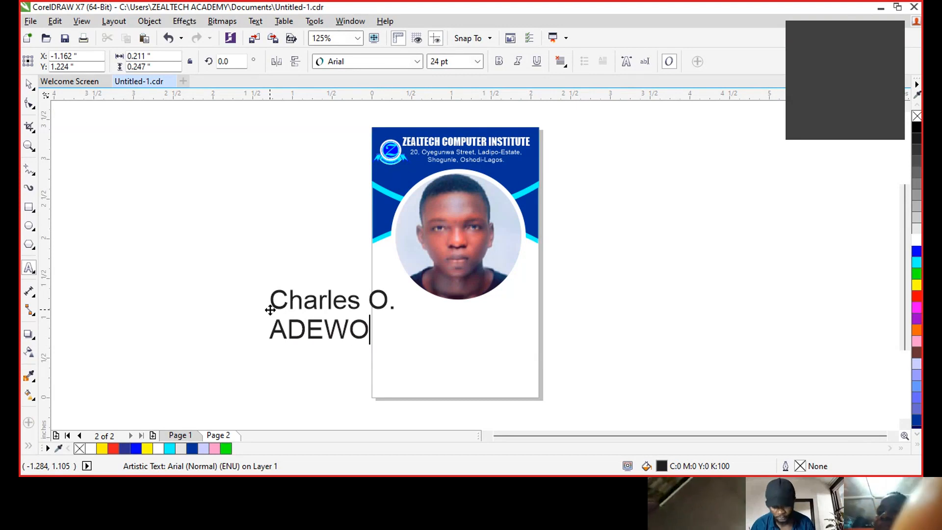
key(ctrl+space)
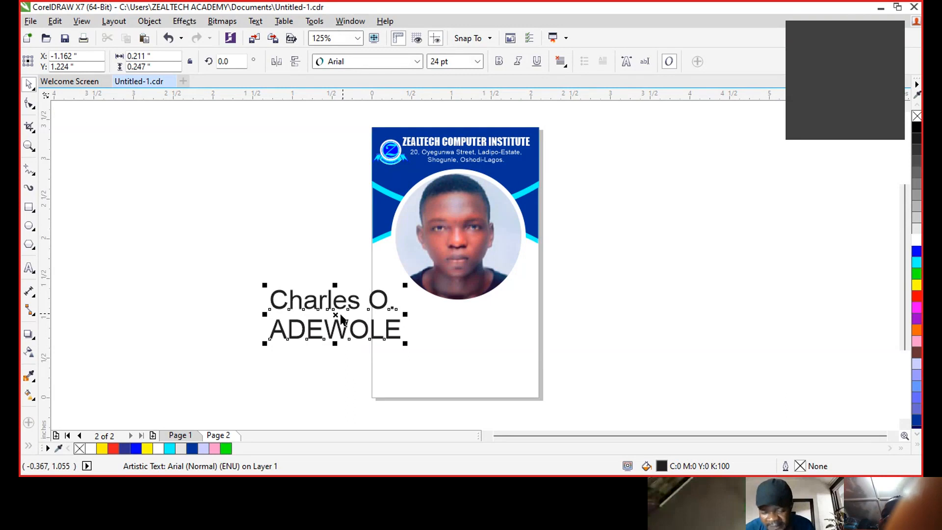
- Break the name into separate lines and place the first name, scaled to 16.735 pt, below the photo
mouse_move(337, 316)
mouse_down()
mouse_move(620, 307)
mouse_move(506, 293)
mouse_move(430, 333)
mouse_move(261, 305)
mouse_up()
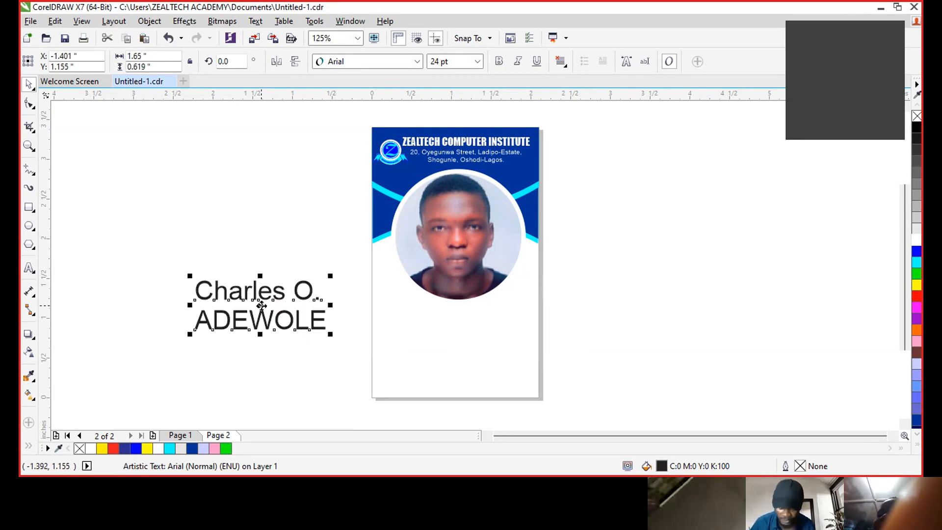
key(ctrl+k)
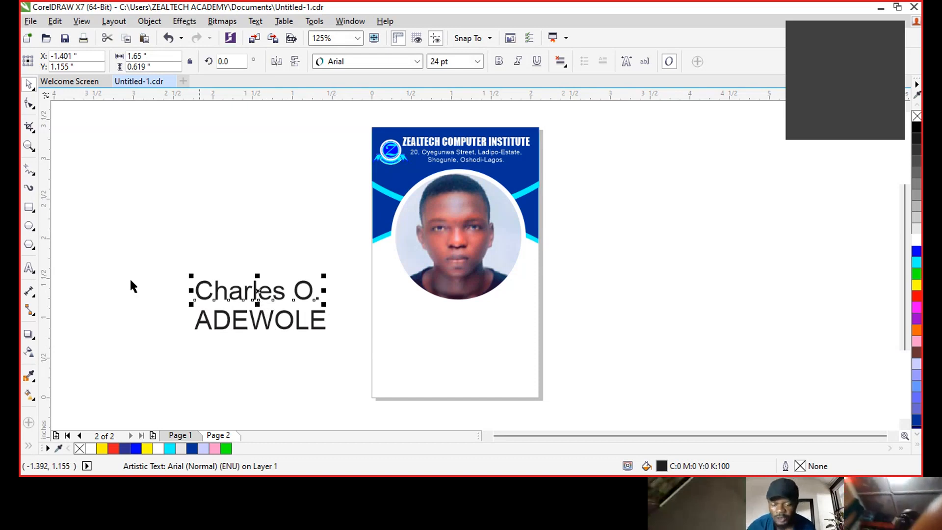
drag(257, 294, 460, 313)
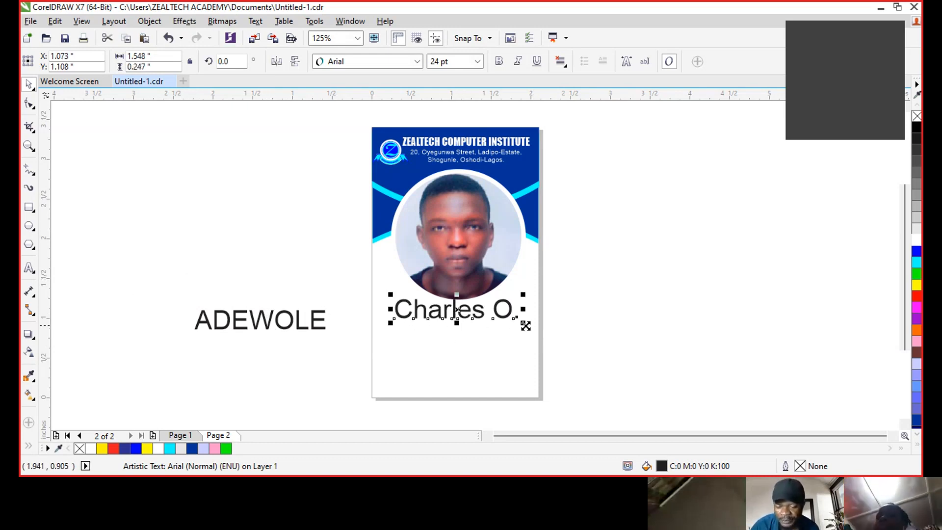
drag(521, 321, 469, 316)
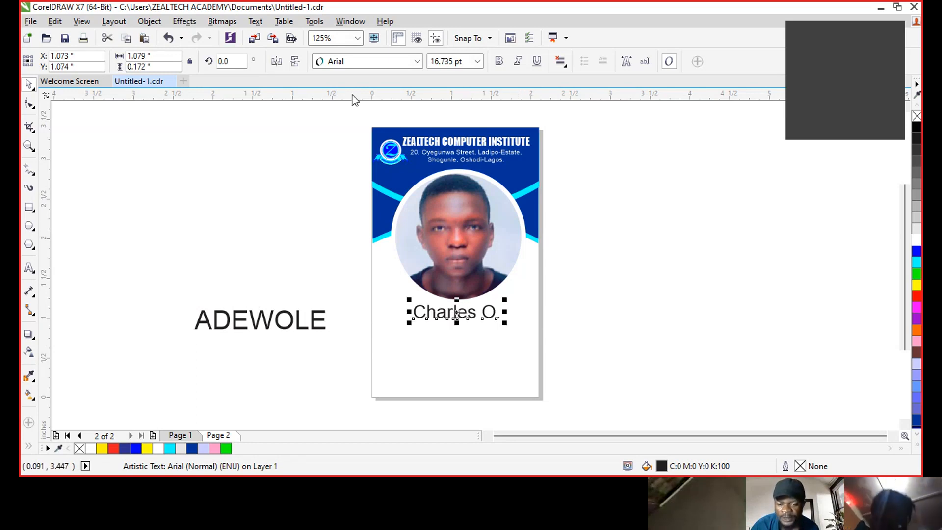
- Set both name lines in Impact, enlarge the first name, and centre the surname beneath it
click(373, 62)
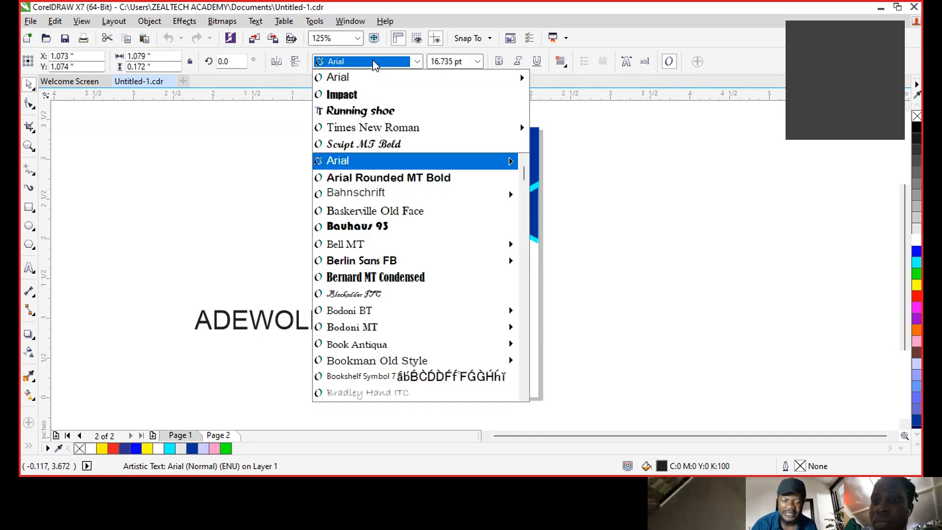
click(405, 93)
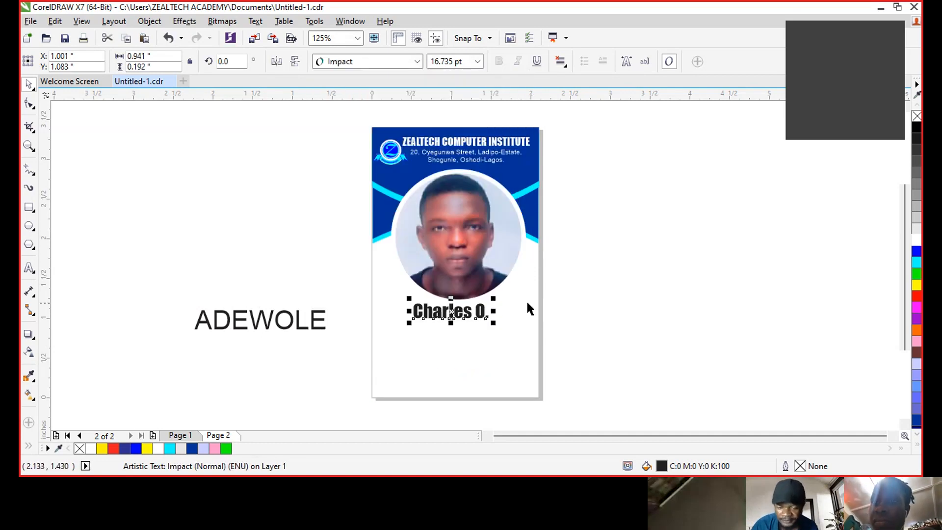
drag(496, 325, 514, 328)
drag(324, 324, 514, 337)
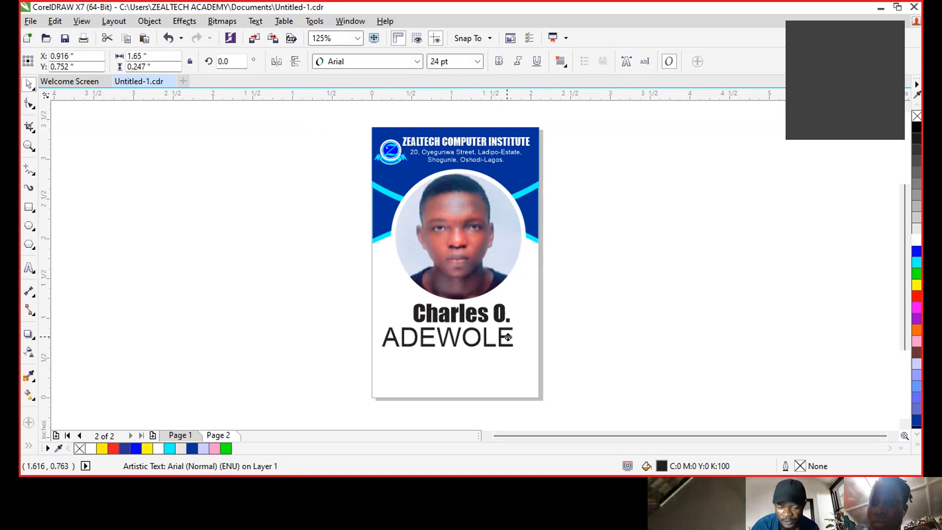
click(370, 62)
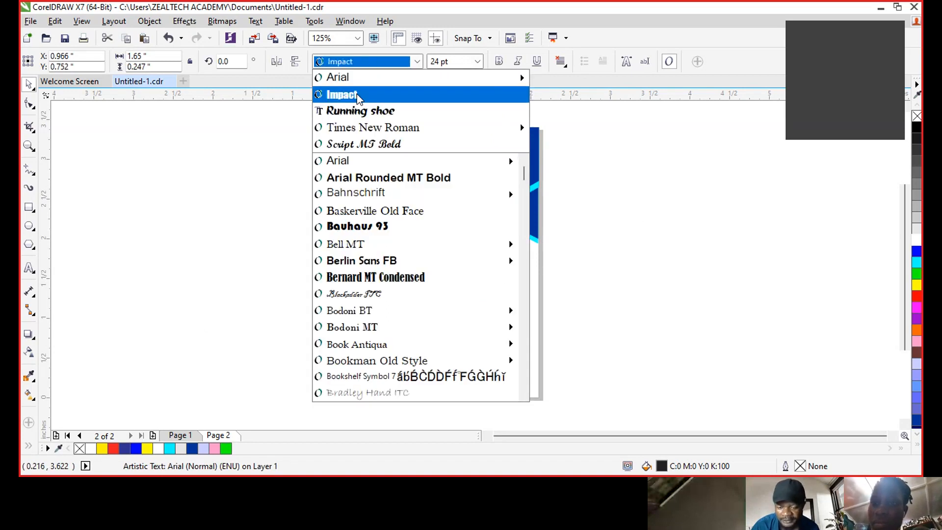
click(357, 94)
drag(472, 339, 403, 296)
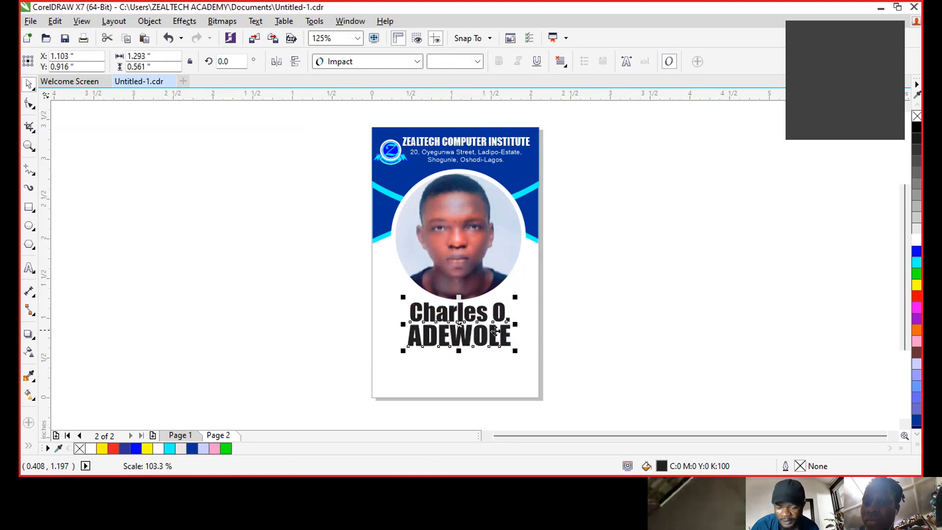
- Try blue, navy and cyan palette colours on the two name lines
click(606, 296)
click(502, 312)
click(916, 252)
click(916, 420)
click(511, 344)
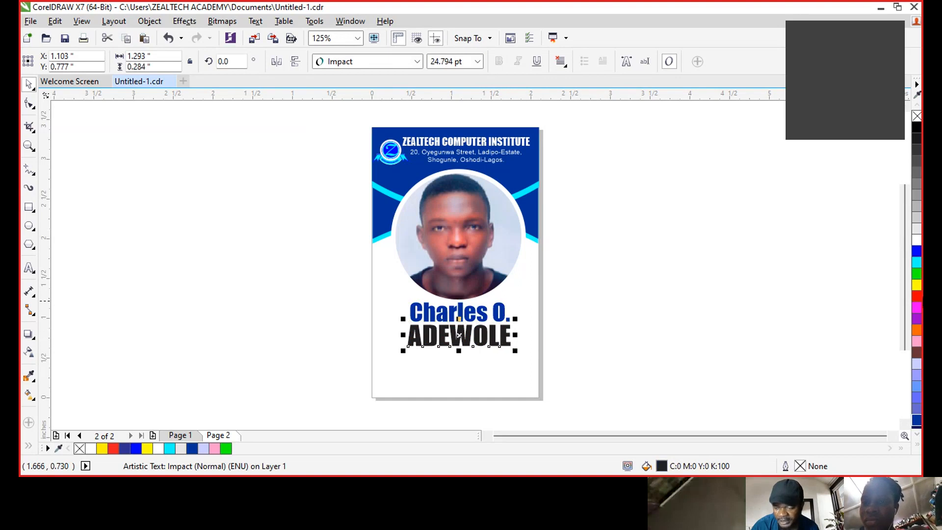
click(916, 263)
click(723, 260)
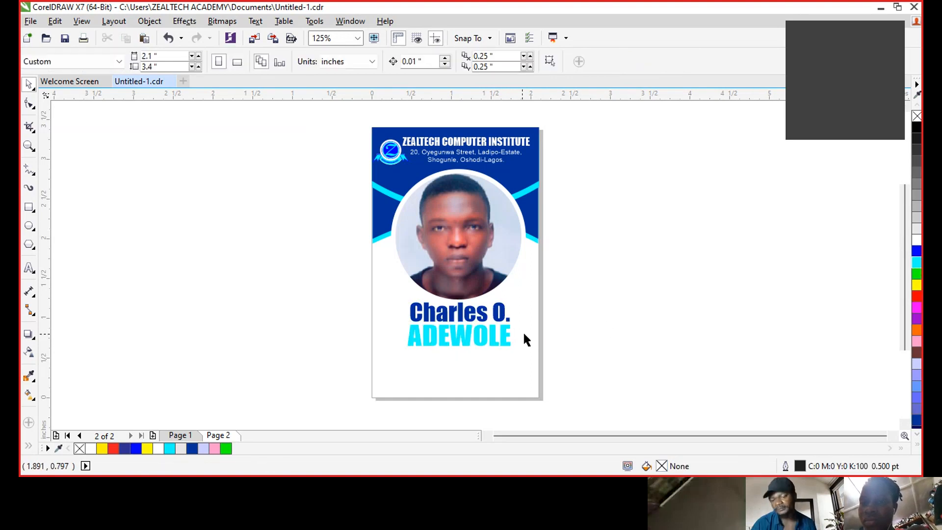
click(486, 318)
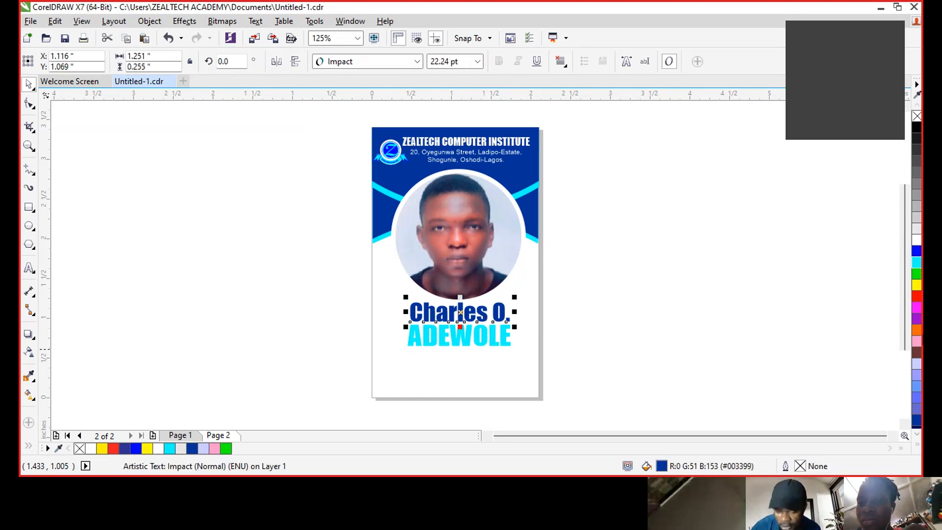
click(916, 263)
click(485, 343)
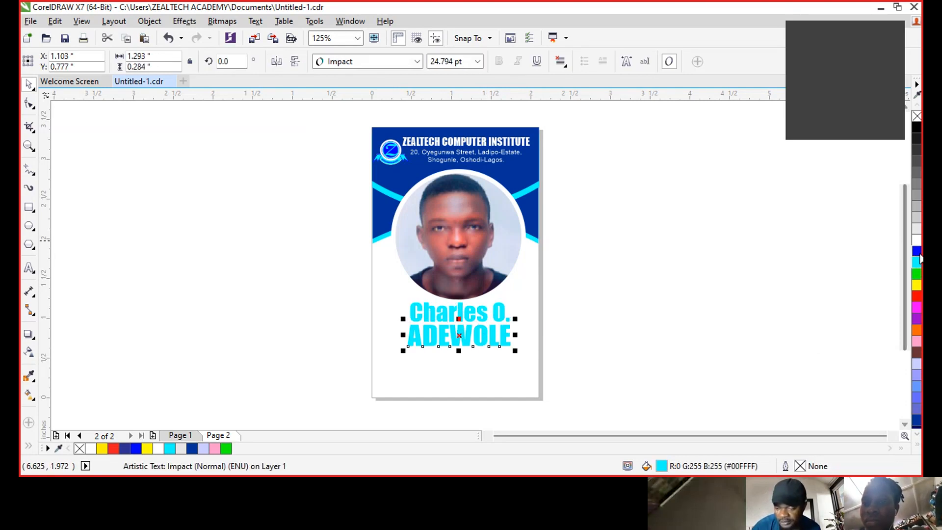
click(755, 338)
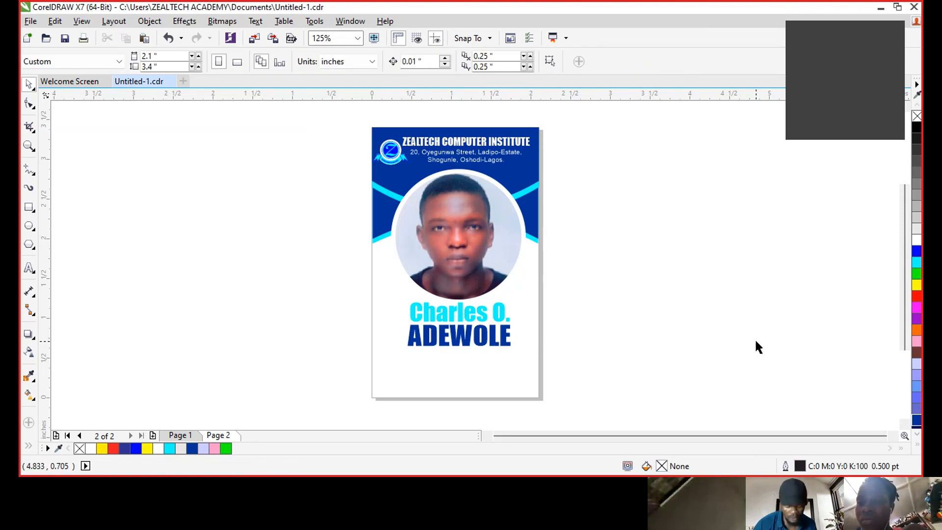
- Undo the last colour and finalise a red first name and dark blue surname
key(ctrl+z)
key(ctrl+z)
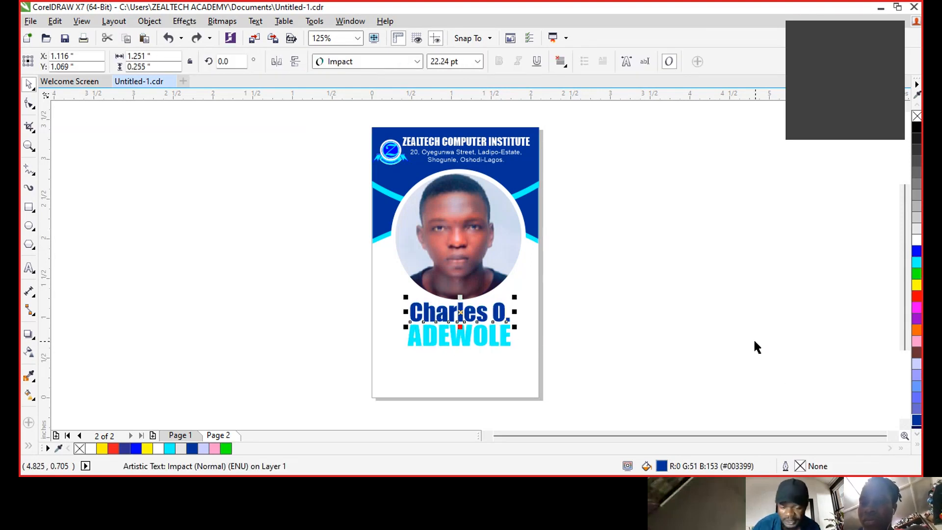
click(505, 342)
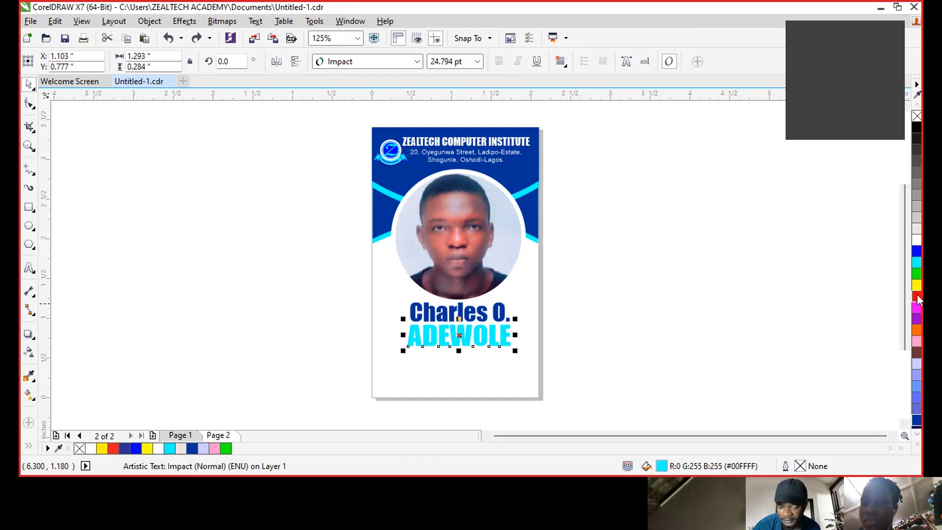
click(916, 297)
click(705, 303)
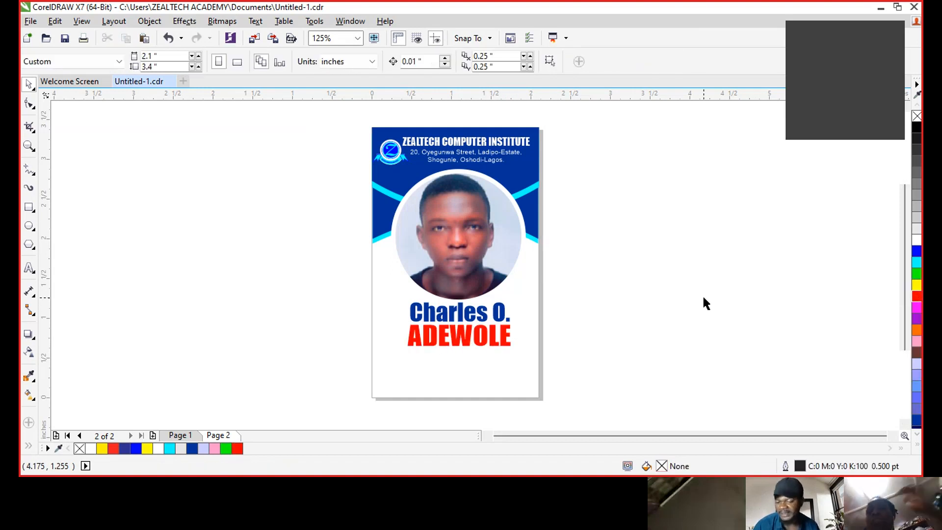
click(496, 318)
click(919, 296)
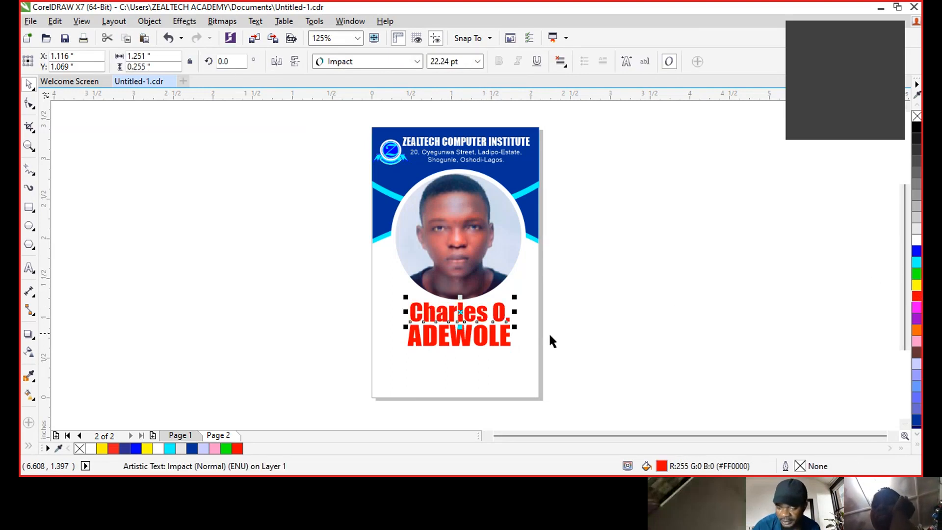
click(510, 337)
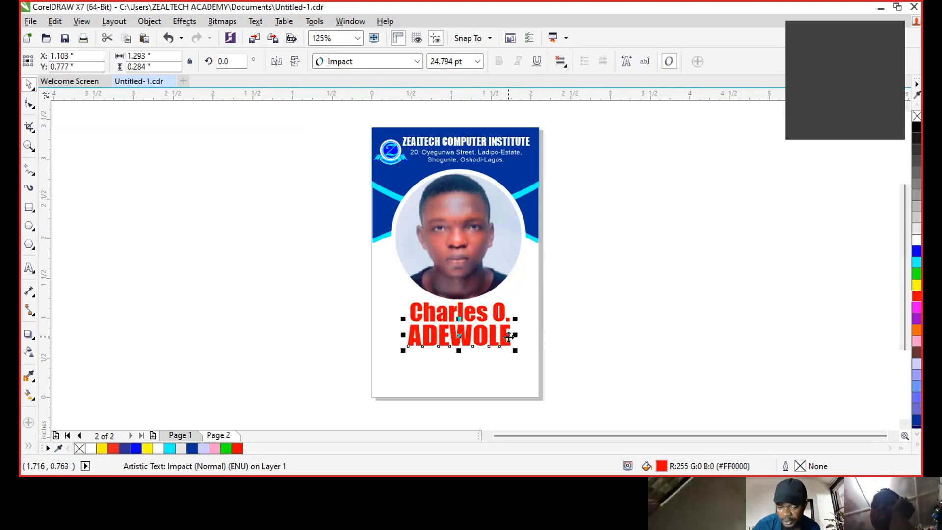
click(916, 251)
click(785, 350)
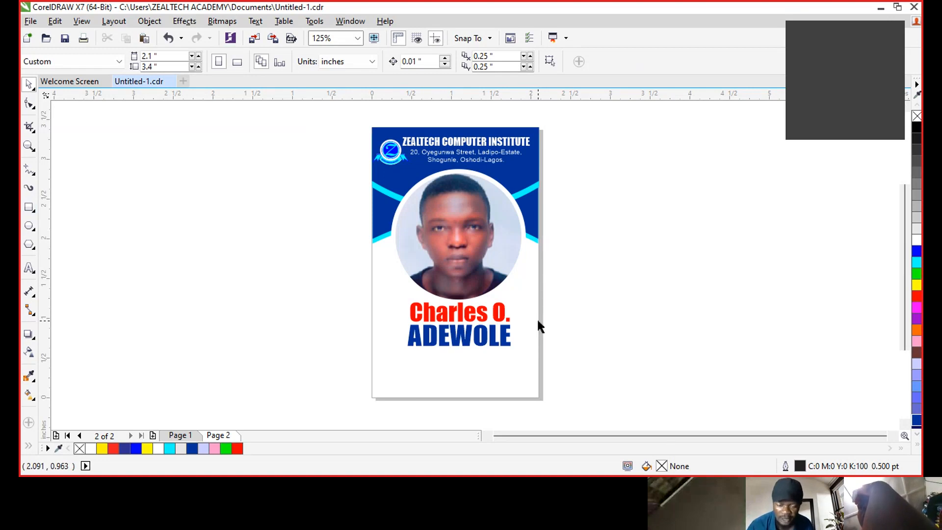
- Add a page-sized background rectangle filled pale cyan #D5FFFF with no outline
double_click(29, 206)
click(29, 84)
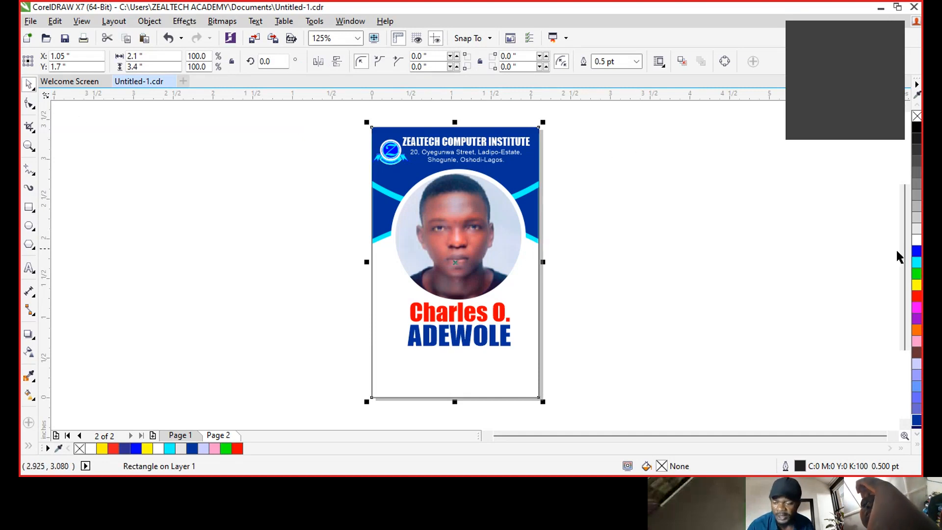
click(917, 263)
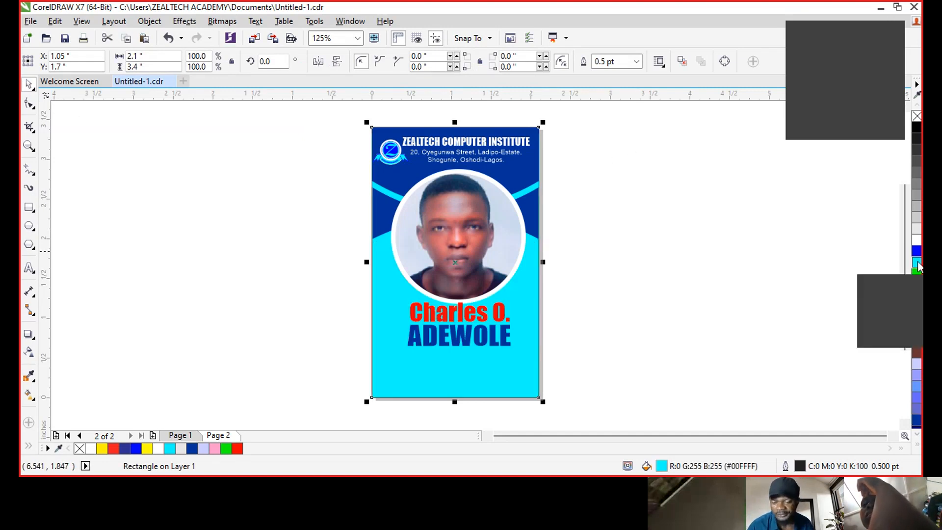
right_click(917, 117)
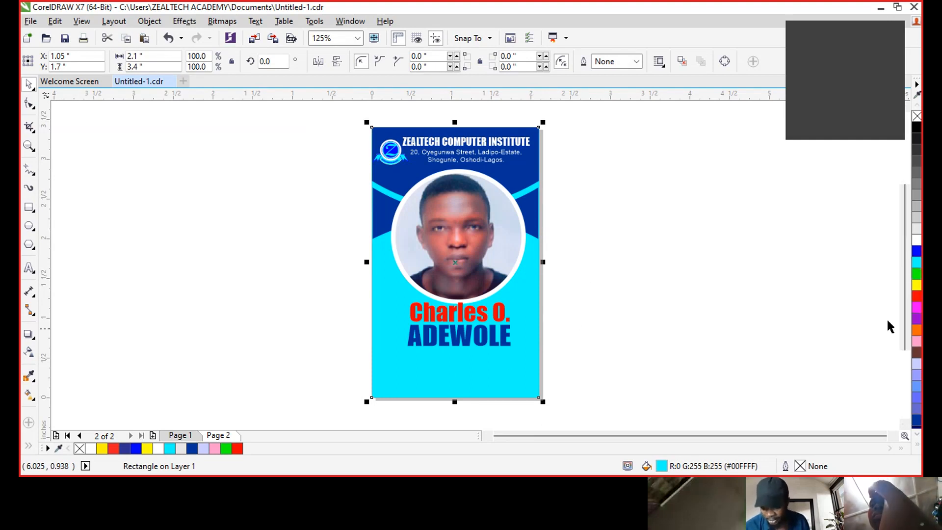
ctrl+click(916, 240)
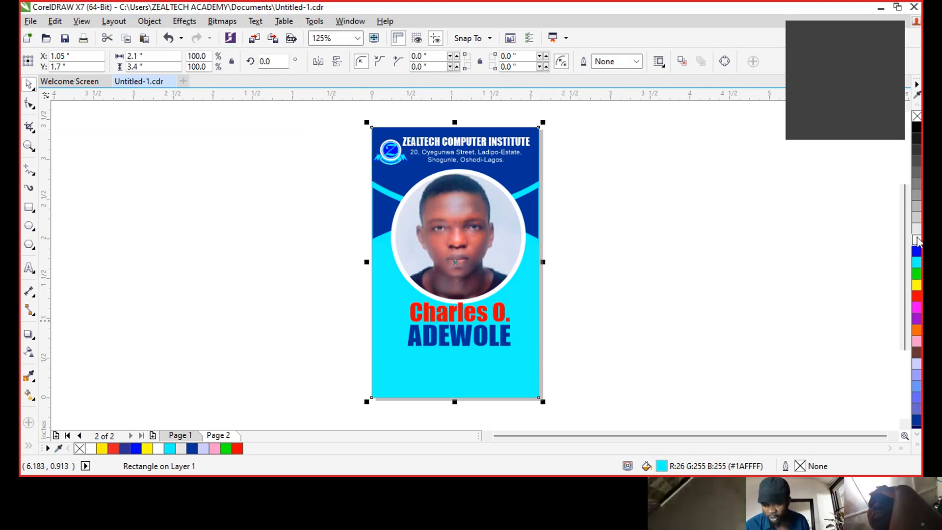
ctrl+click(917, 240)
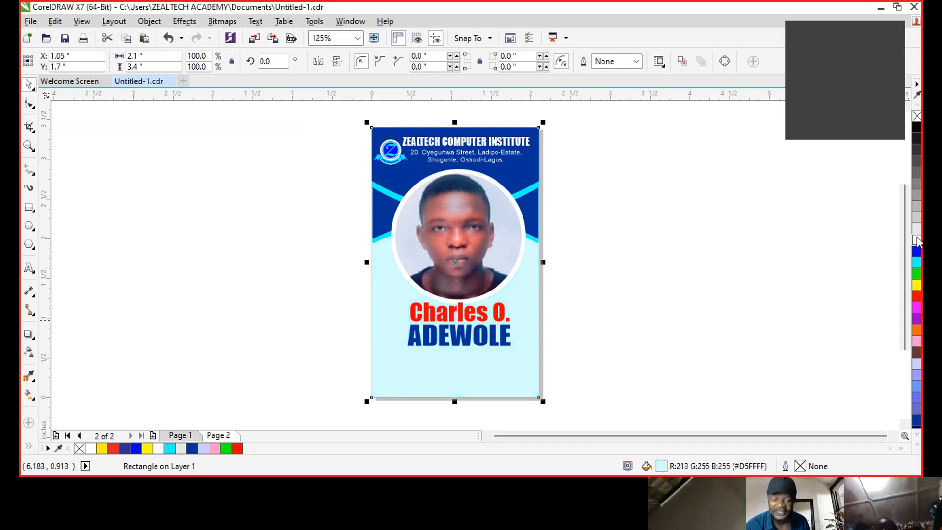
click(208, 264)
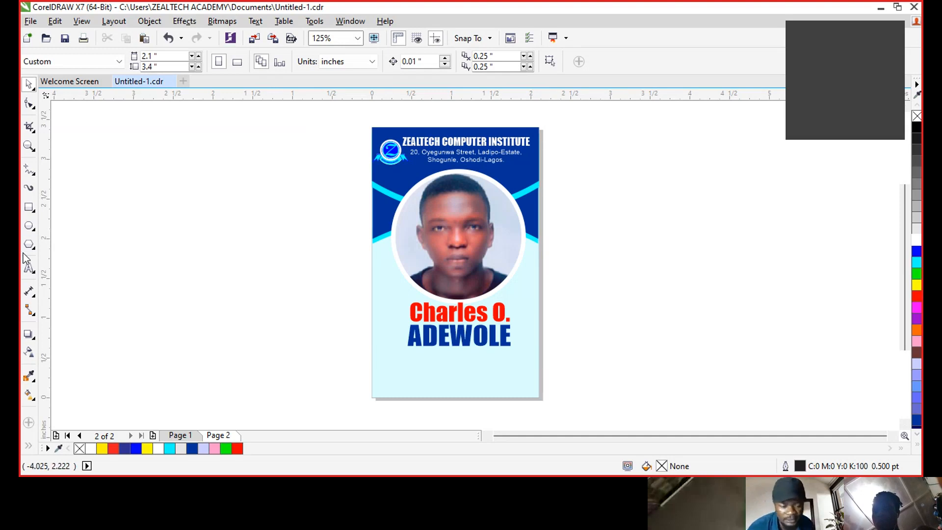
- Add a bold-italic "Hoder's Signature" text line at the card's bottom and shrink it to fit
click(30, 269)
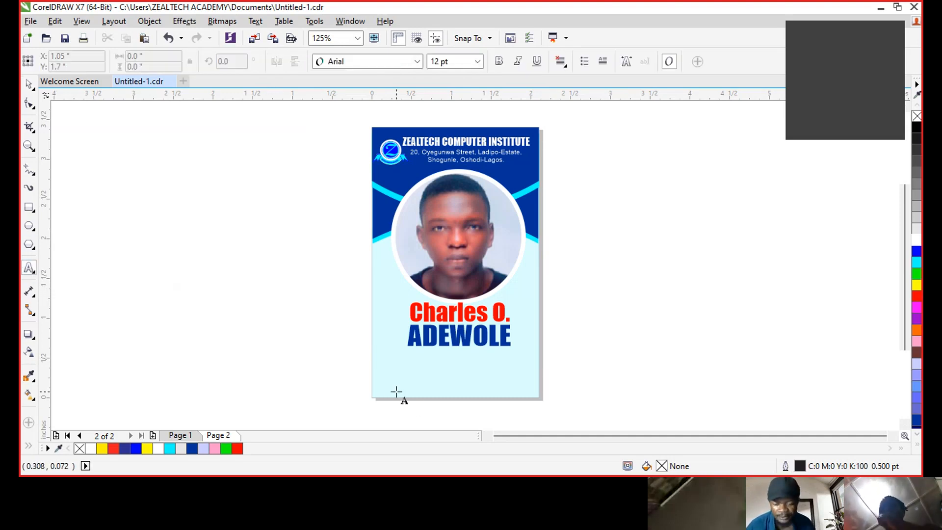
click(396, 389)
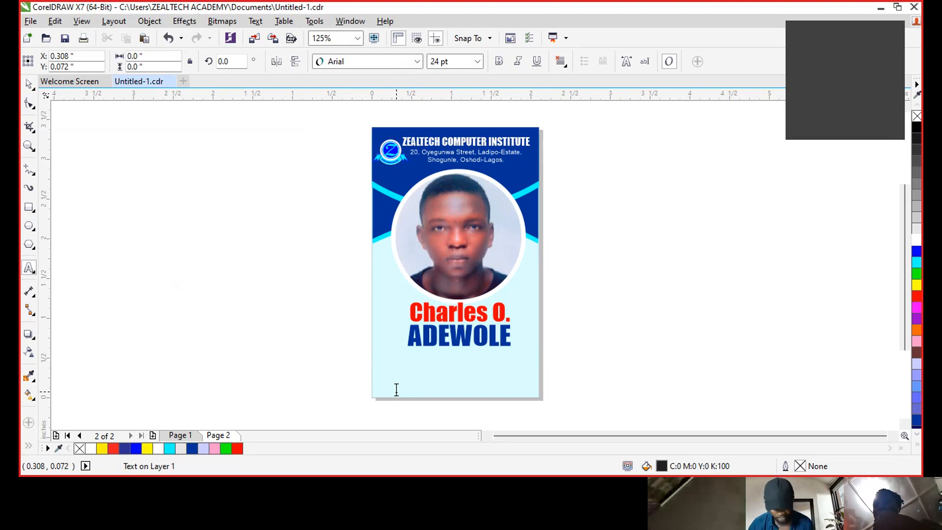
click(396, 389)
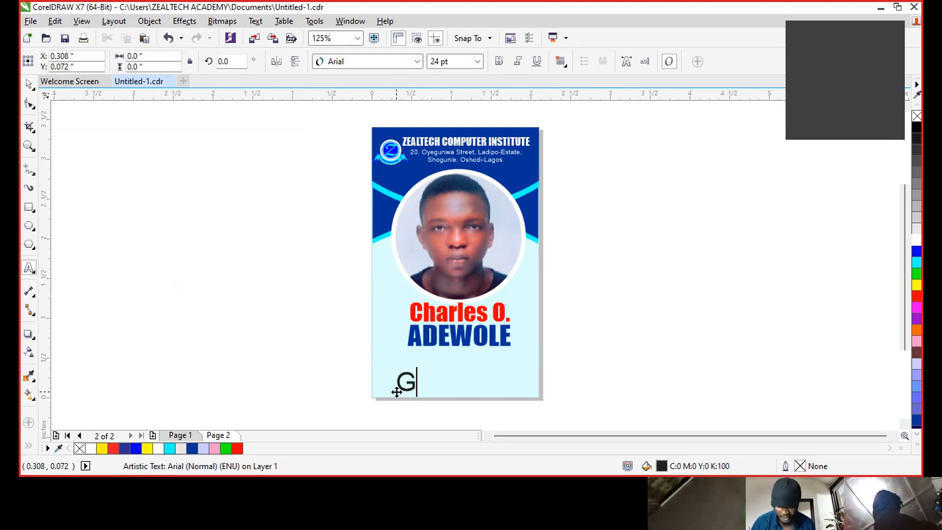
text(Hoder)
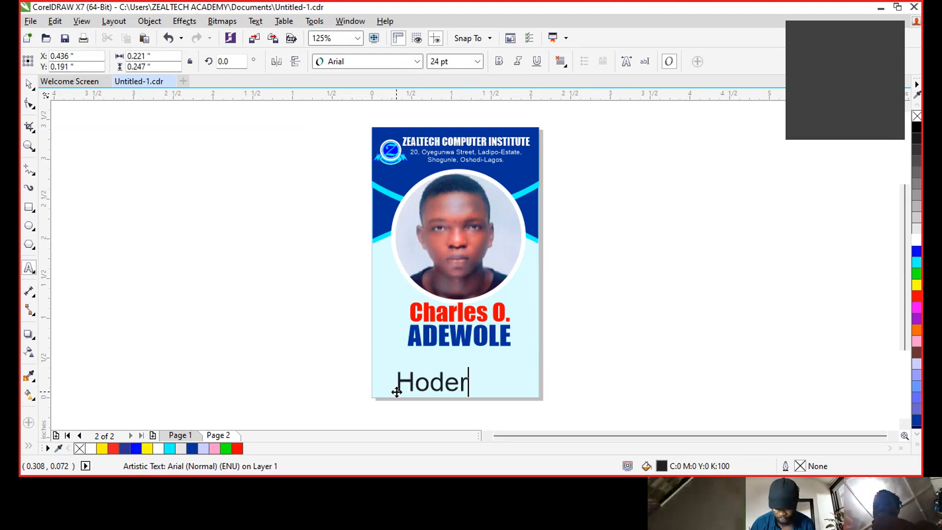
text('s S)
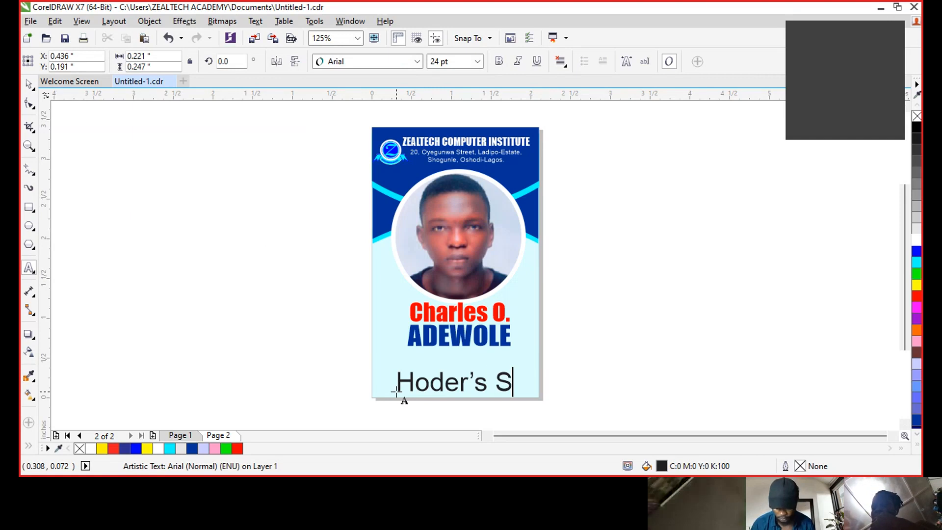
text(ignature)
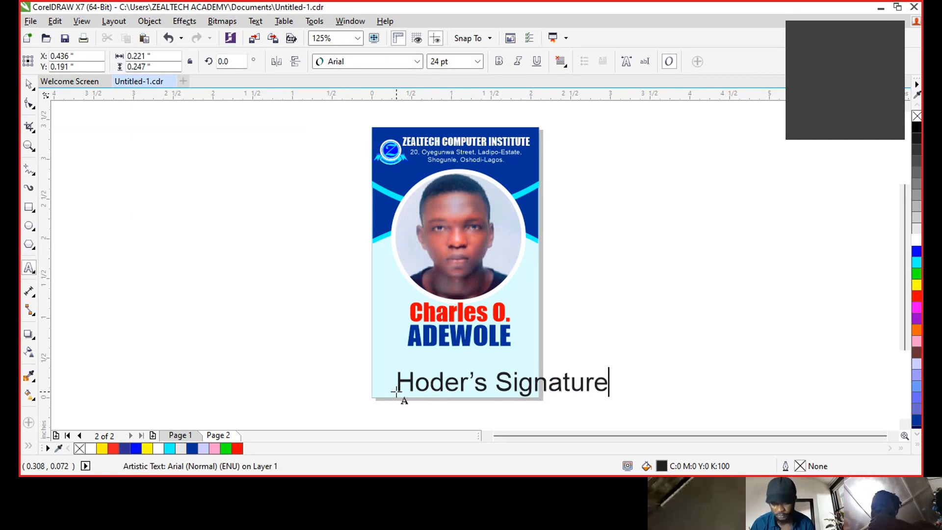
key(ctrl+space)
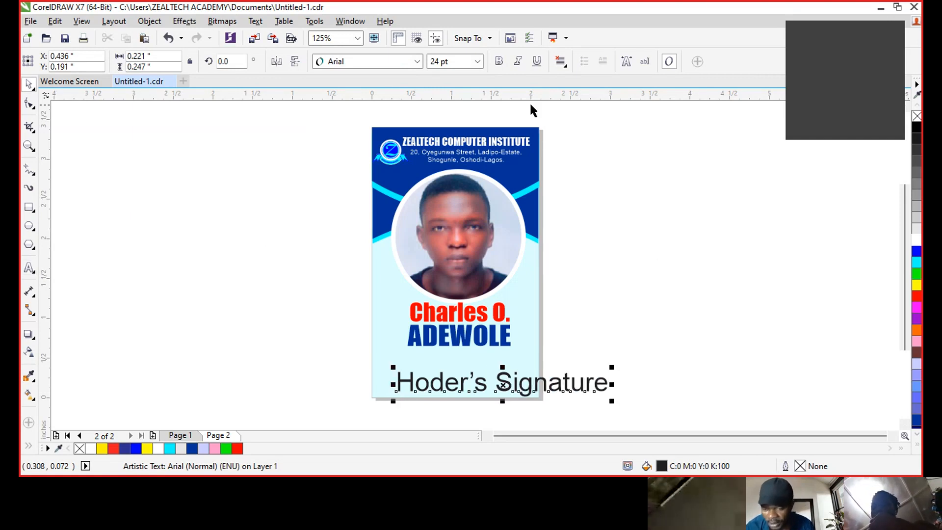
click(498, 64)
click(516, 64)
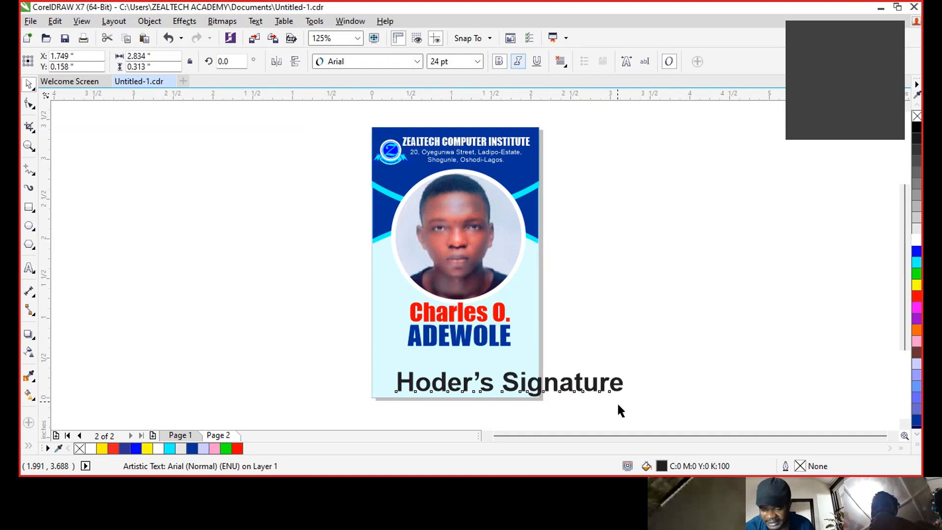
mouse_move(633, 364)
mouse_down()
mouse_move(464, 372)
mouse_move(447, 391)
mouse_move(497, 376)
mouse_up()
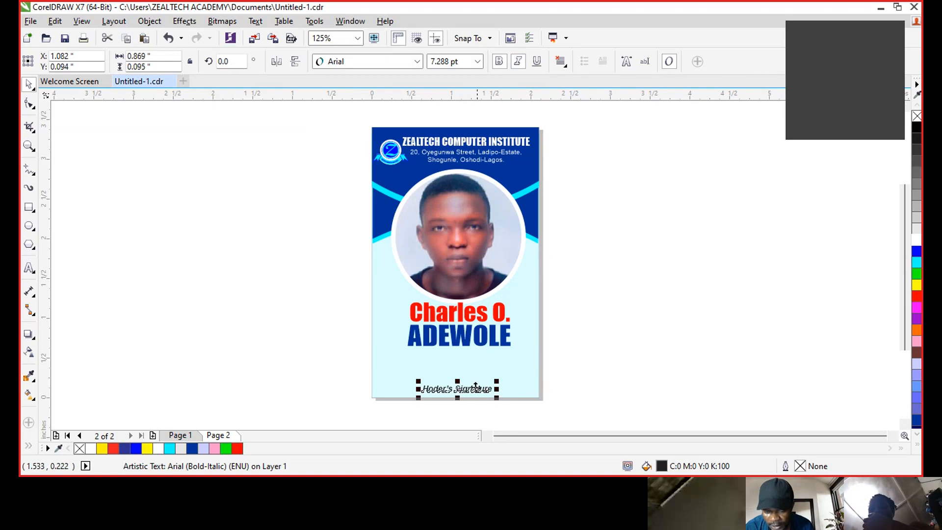
- Colour the "Hoder's Signature" label dark blue #003399
click(691, 347)
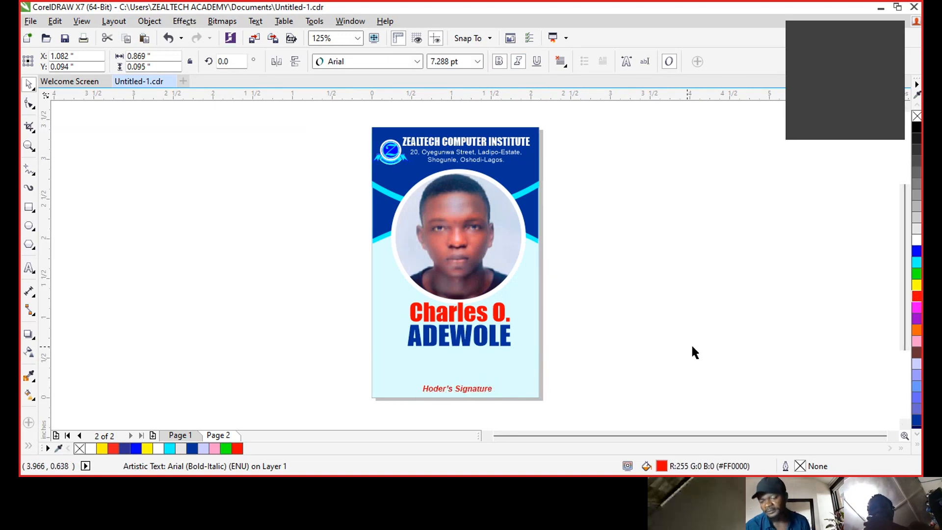
click(444, 392)
click(915, 421)
click(722, 360)
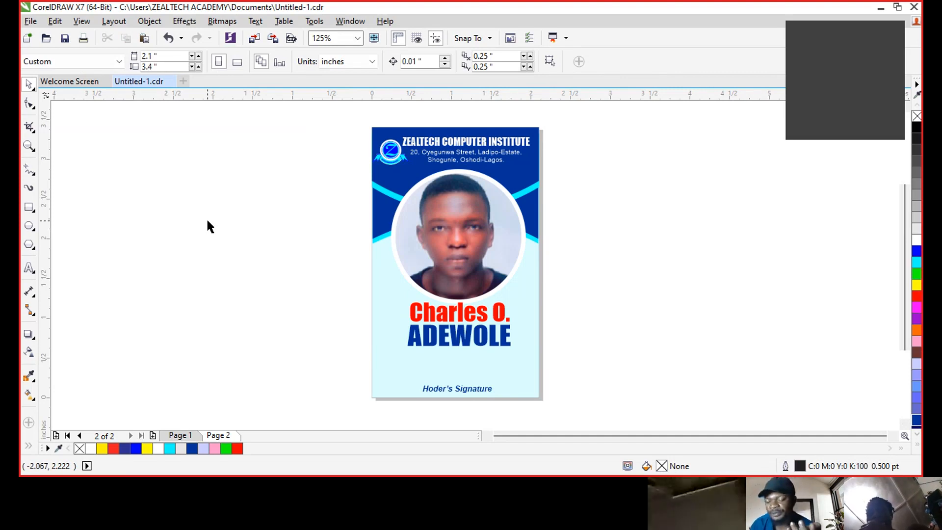
- Import "WhatsApp Image 2021-11-15 at 13.15.15.jpeg" from the Downloads folder
click(254, 39)
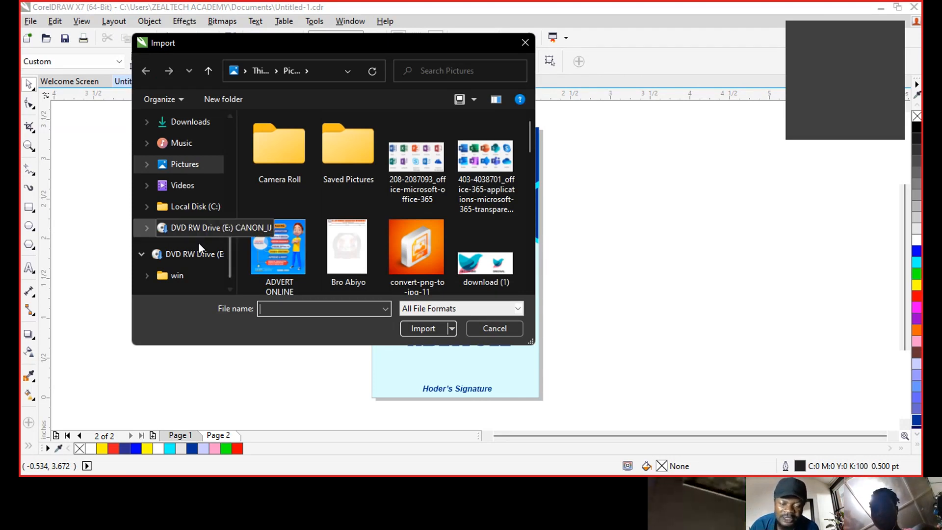
scroll(204, 172, up, 2)
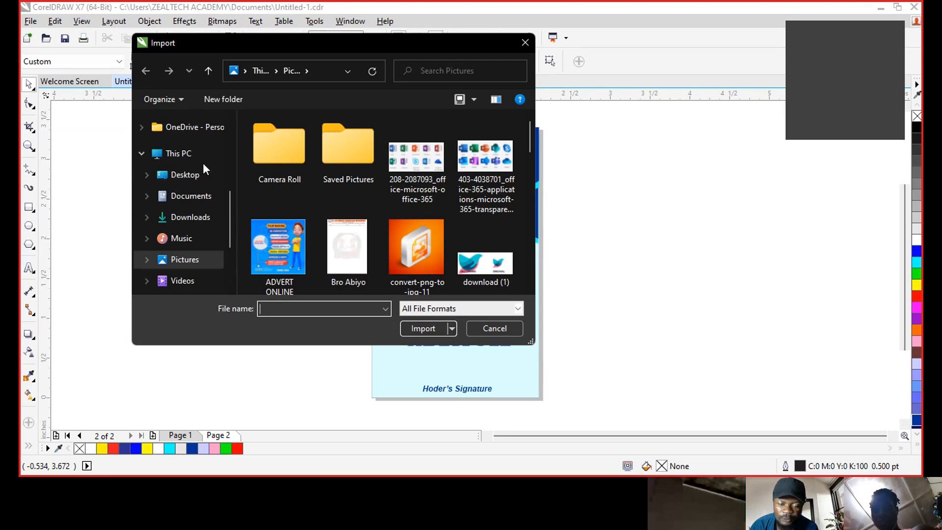
scroll(194, 189, up, 2)
scroll(198, 173, up, 3)
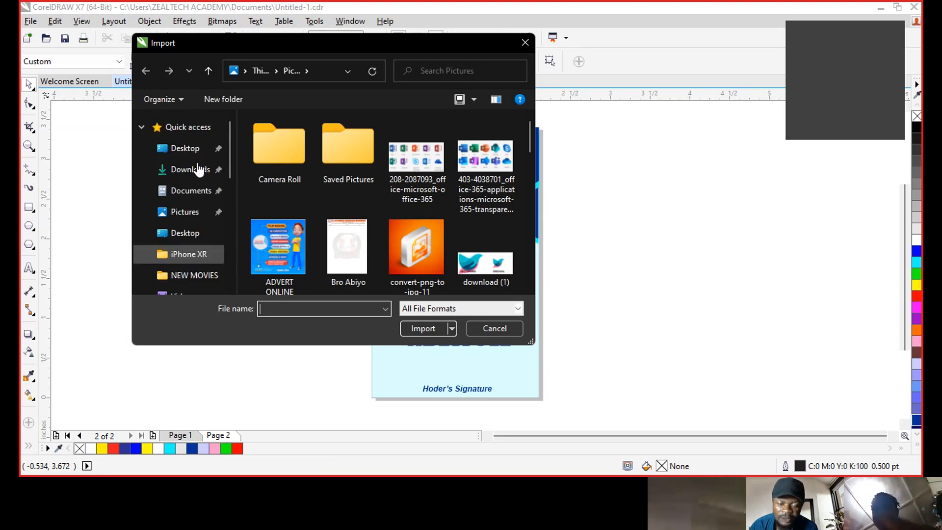
click(199, 171)
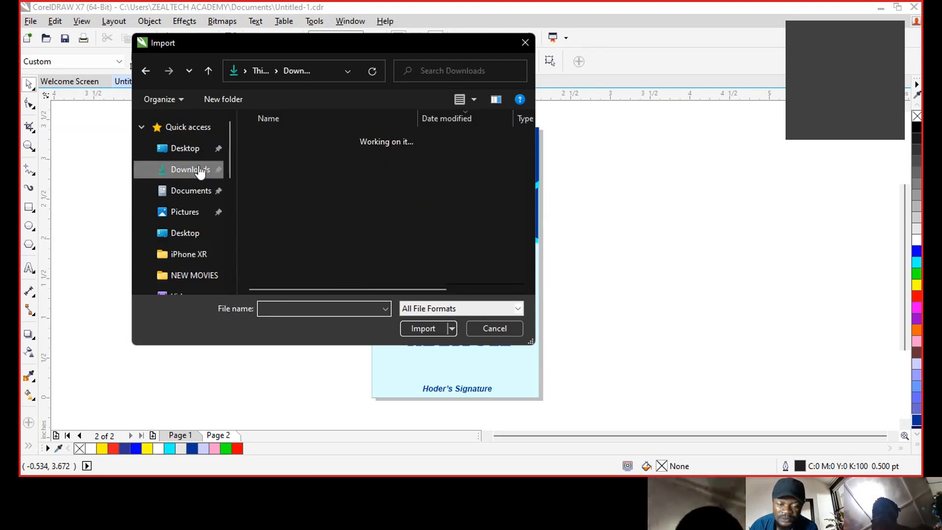
click(321, 178)
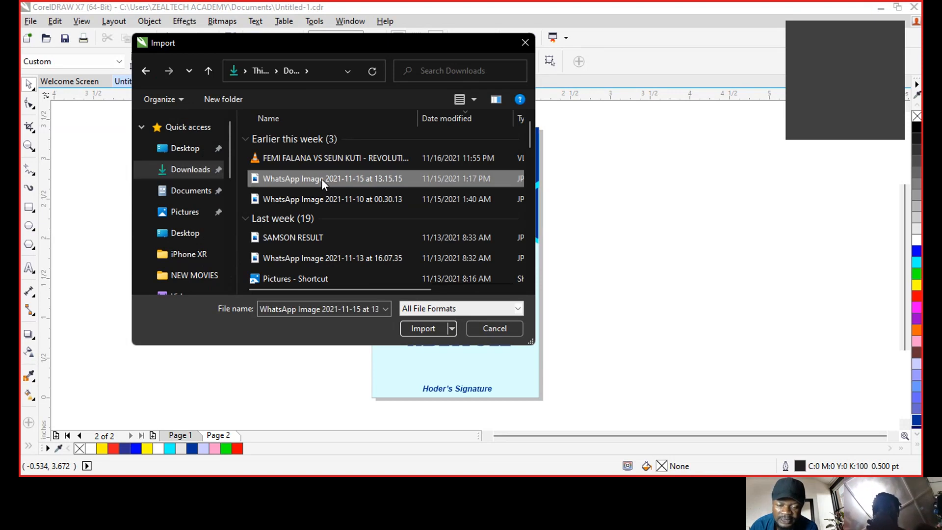
click(416, 328)
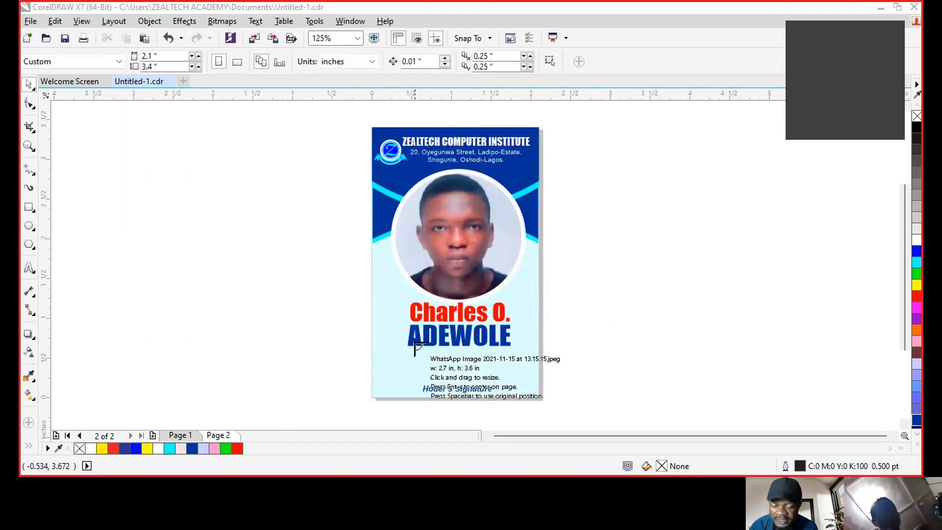
- Place the signature photo, crop it to a 1.89 × 0.975 in strip, and move it above the label
drag(414, 346, 454, 394)
drag(453, 342, 569, 192)
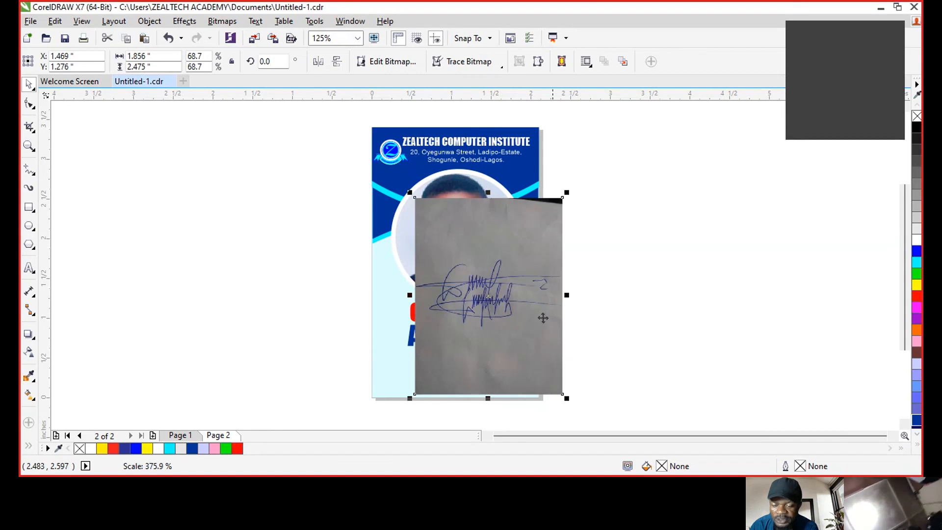
click(29, 103)
click(563, 198)
drag(563, 200, 563, 257)
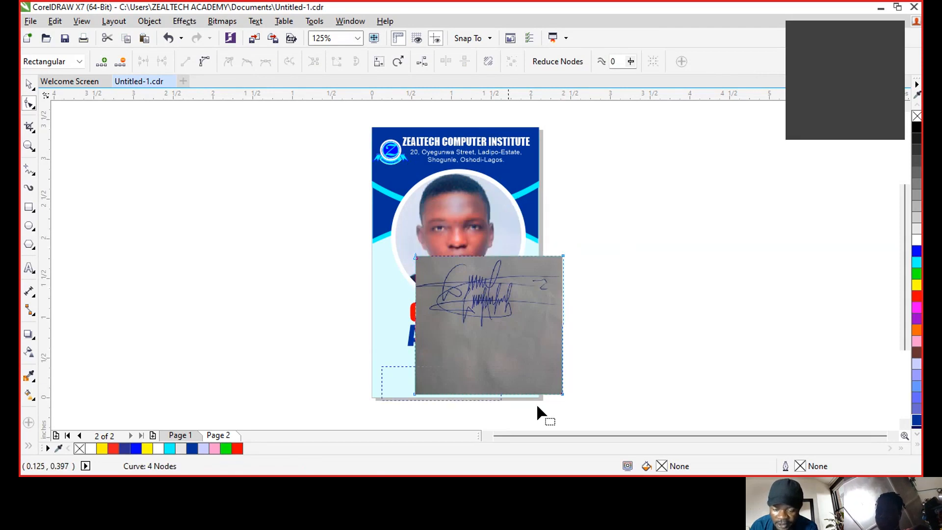
drag(562, 394, 566, 333)
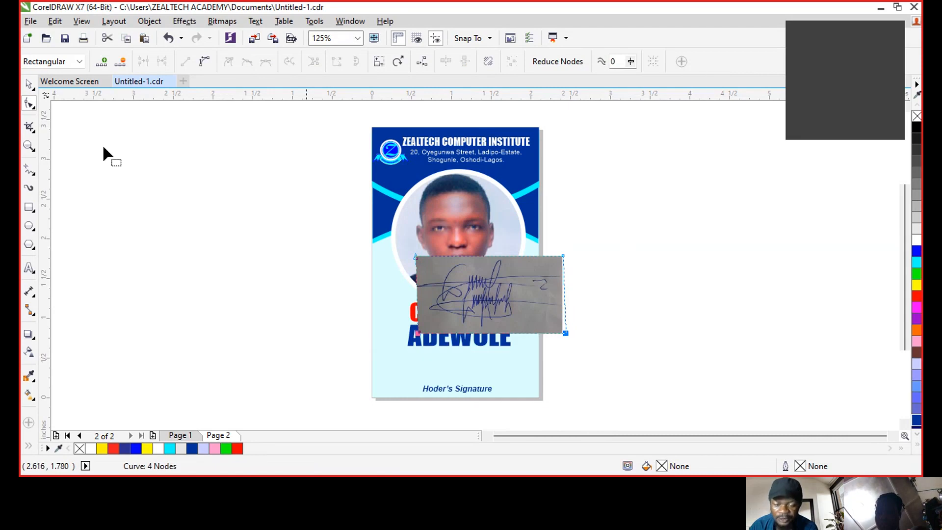
click(27, 86)
drag(532, 301, 505, 355)
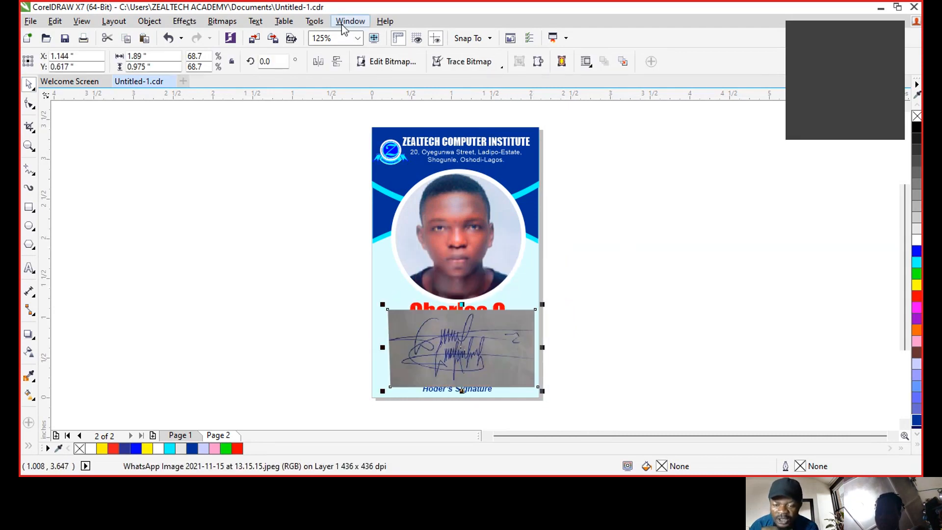
click(229, 20)
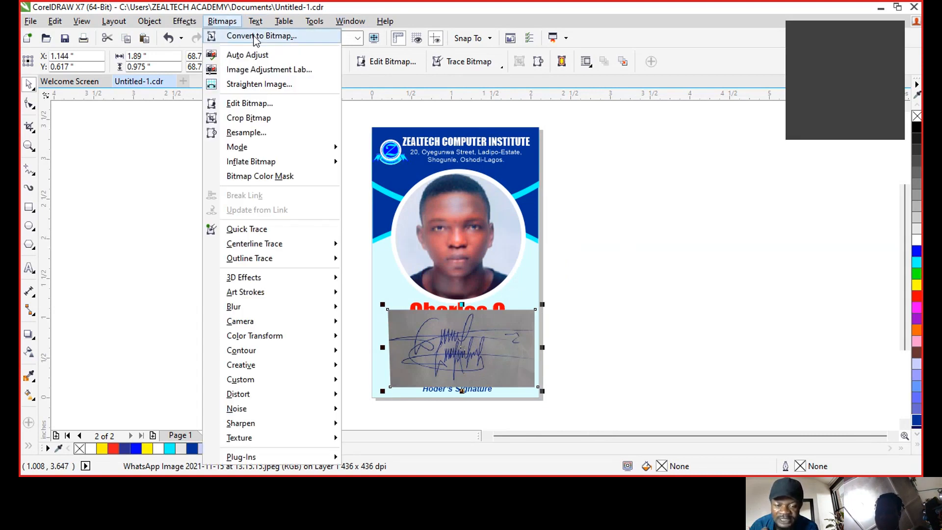
click(255, 40)
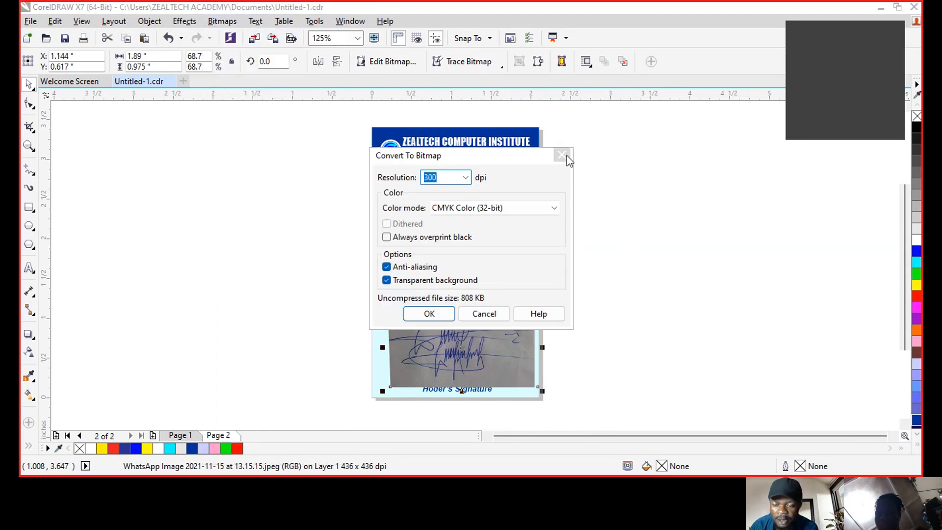
click(567, 155)
click(227, 24)
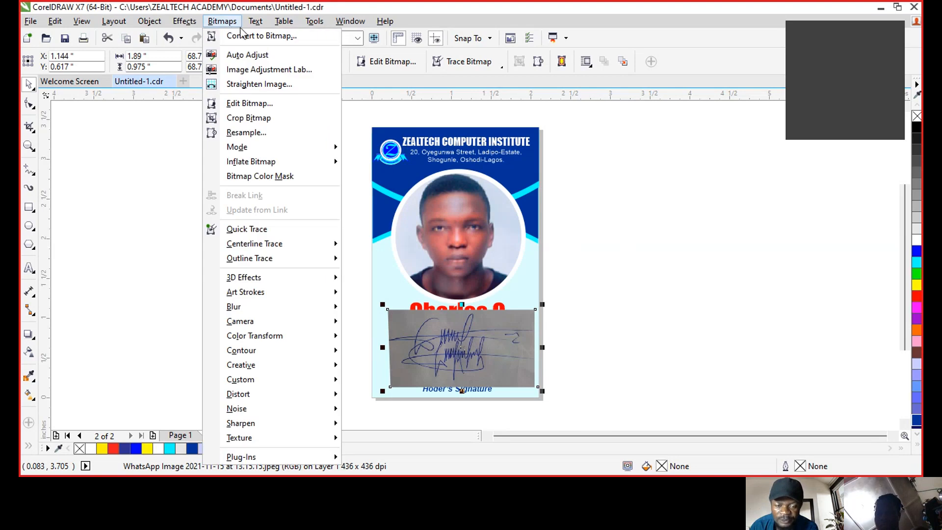
click(290, 38)
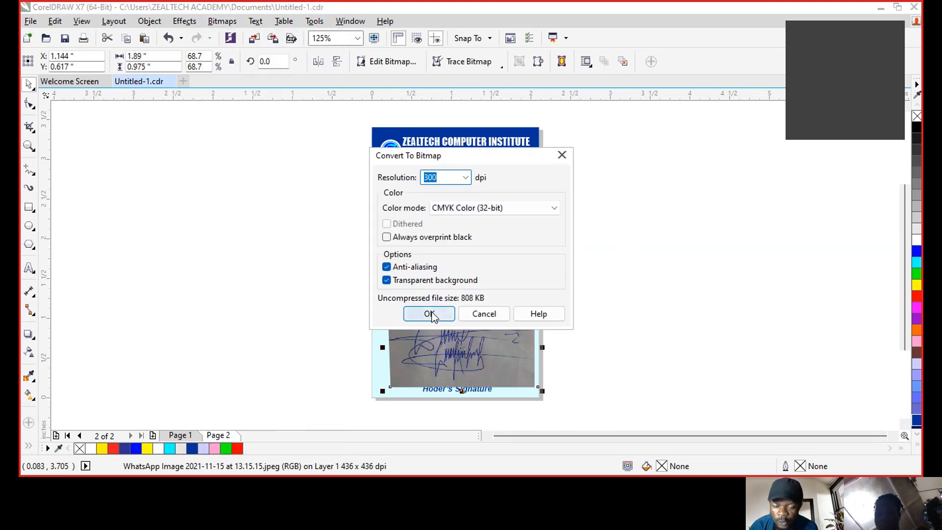
click(466, 179)
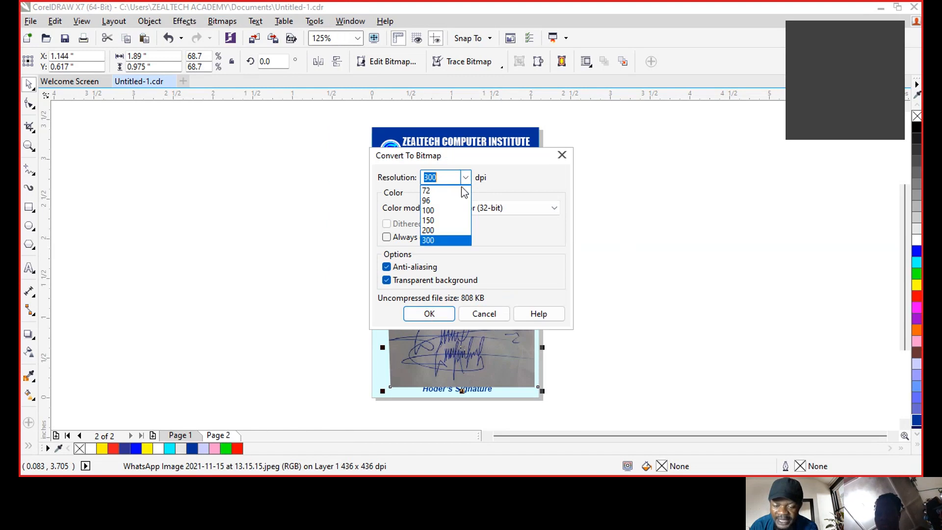
click(441, 240)
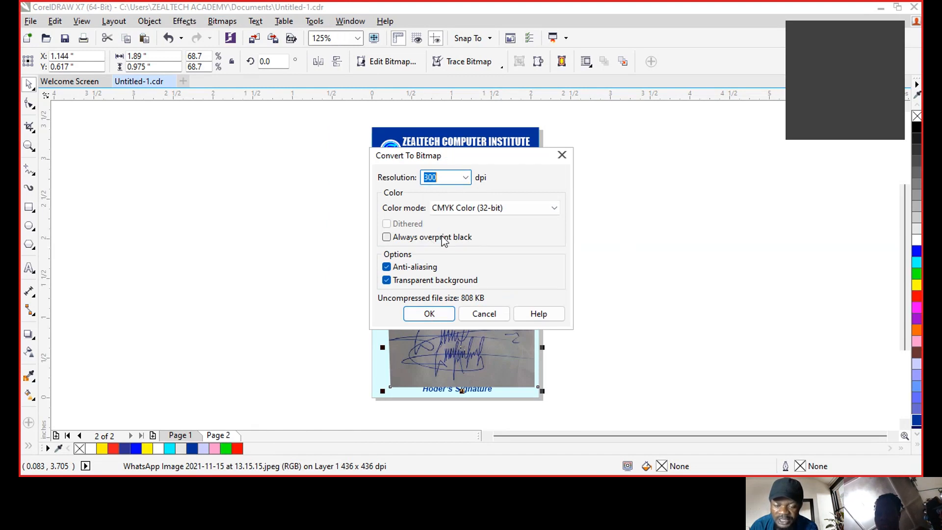
click(438, 314)
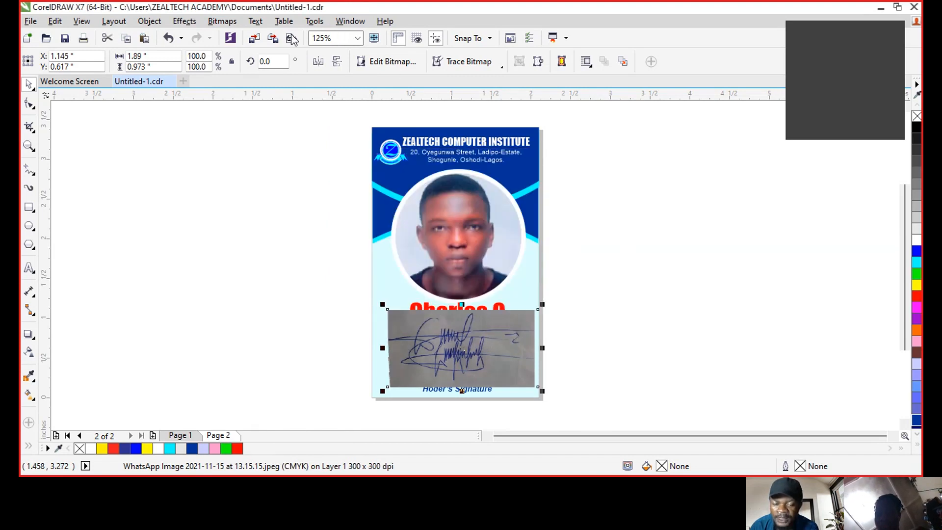
click(221, 21)
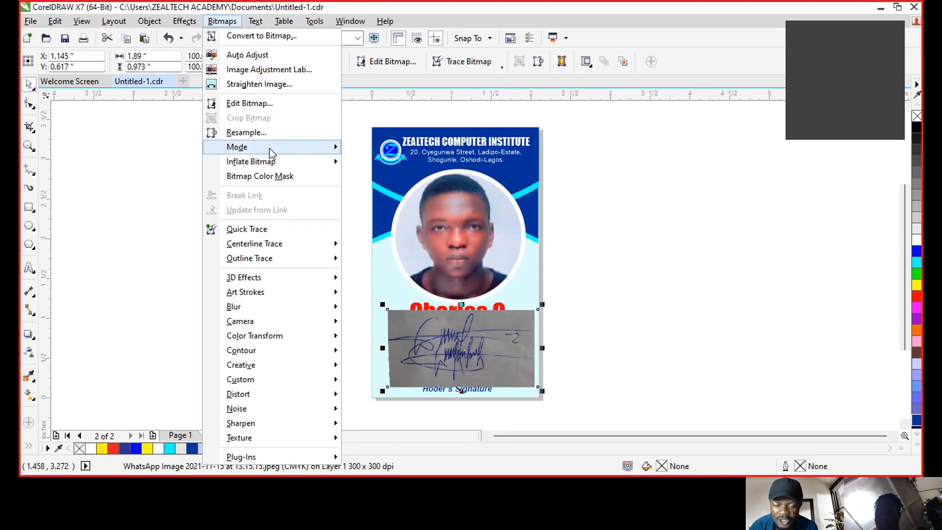
mouse_move(270, 151)
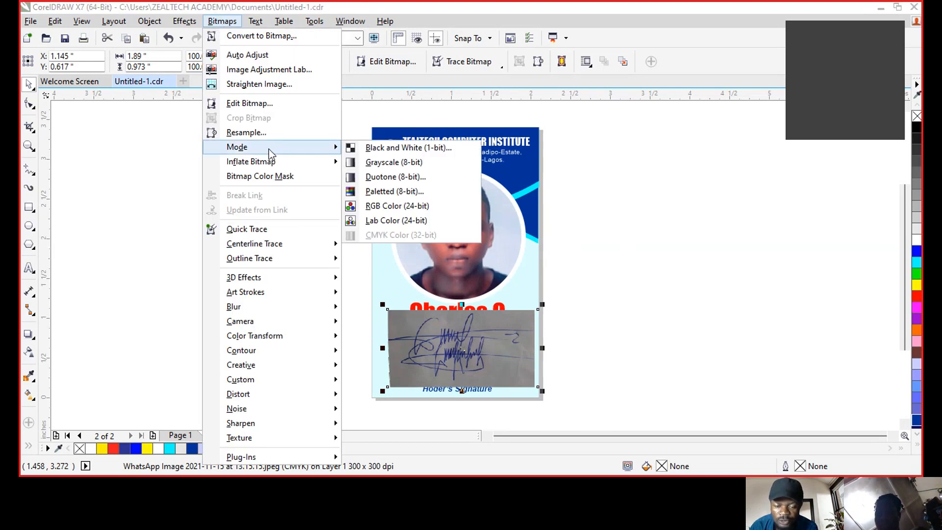
click(425, 148)
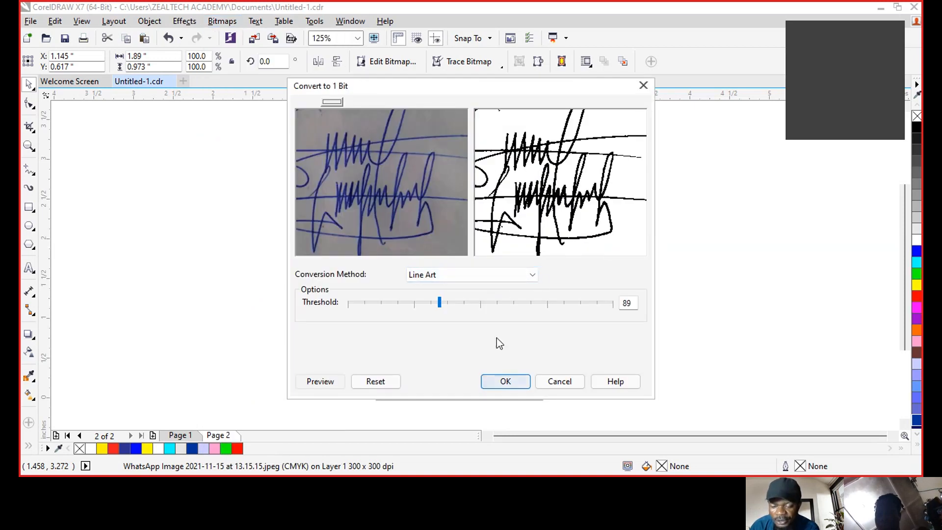
click(508, 382)
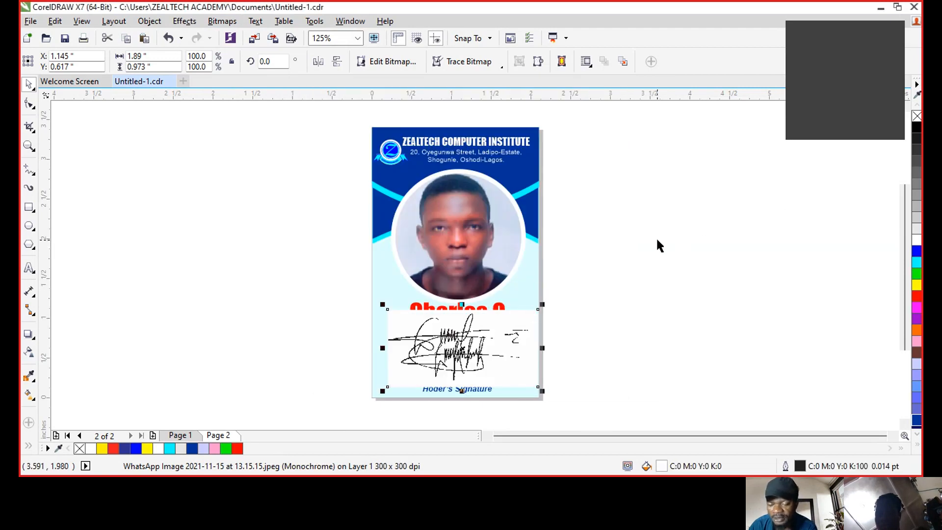
key(ctrl+z)
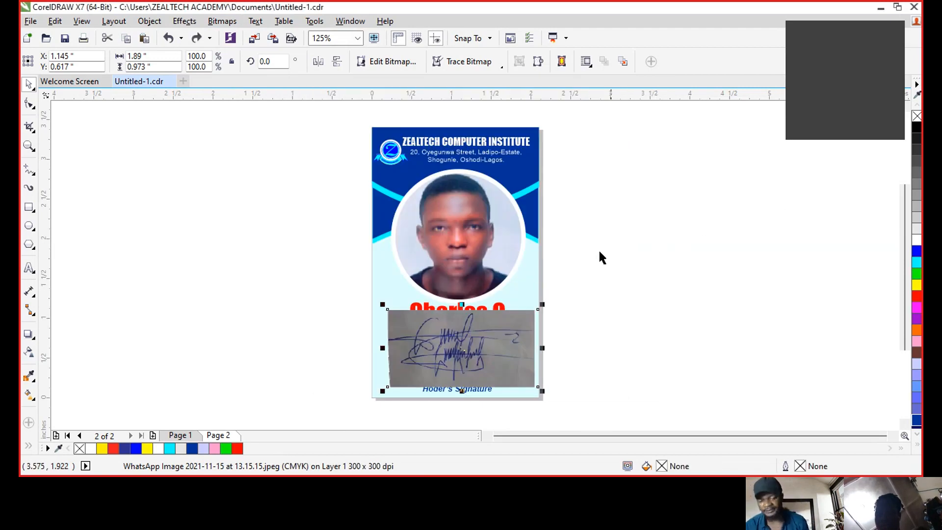
key(ctrl+z)
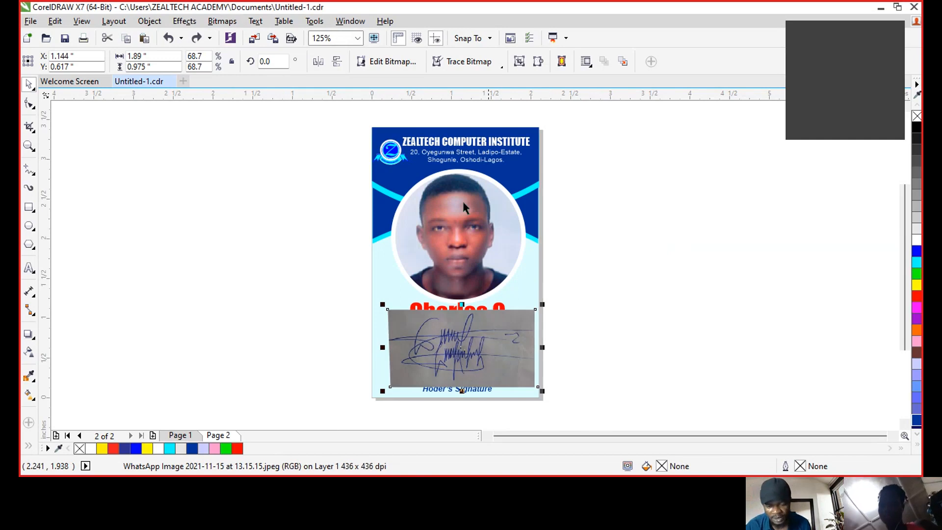
- Convert the signature photo to a 600 dpi bitmap
click(220, 22)
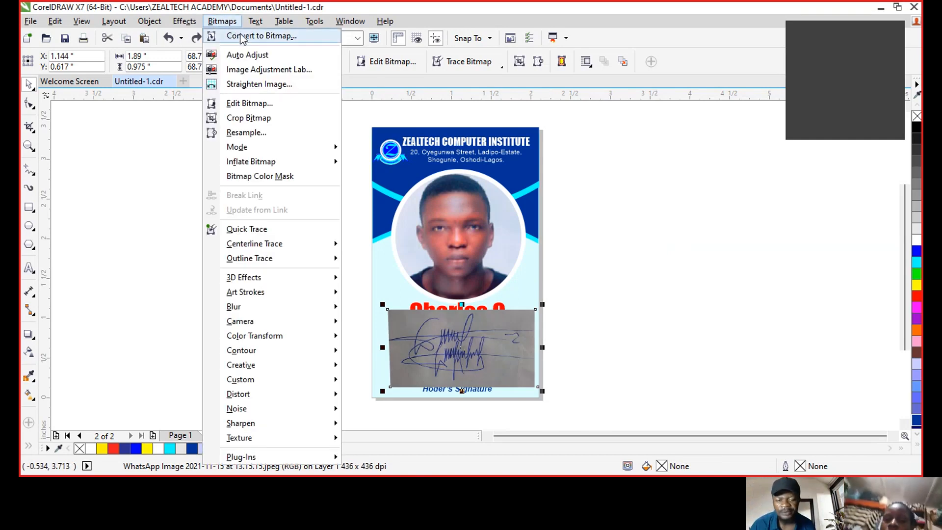
click(240, 37)
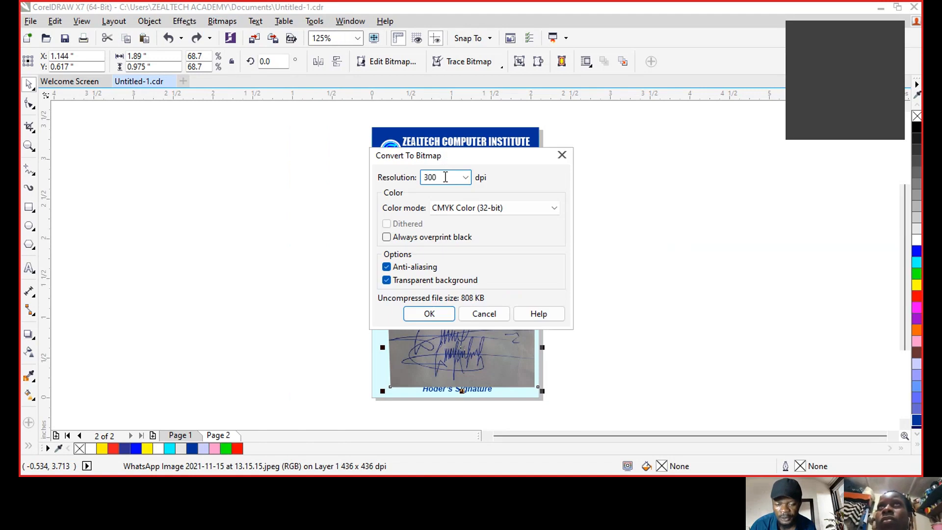
text(600)
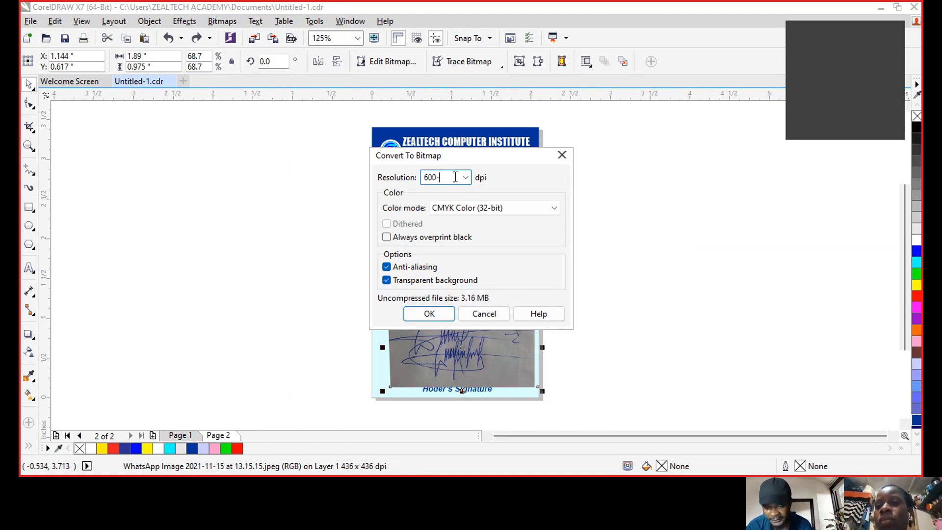
click(433, 314)
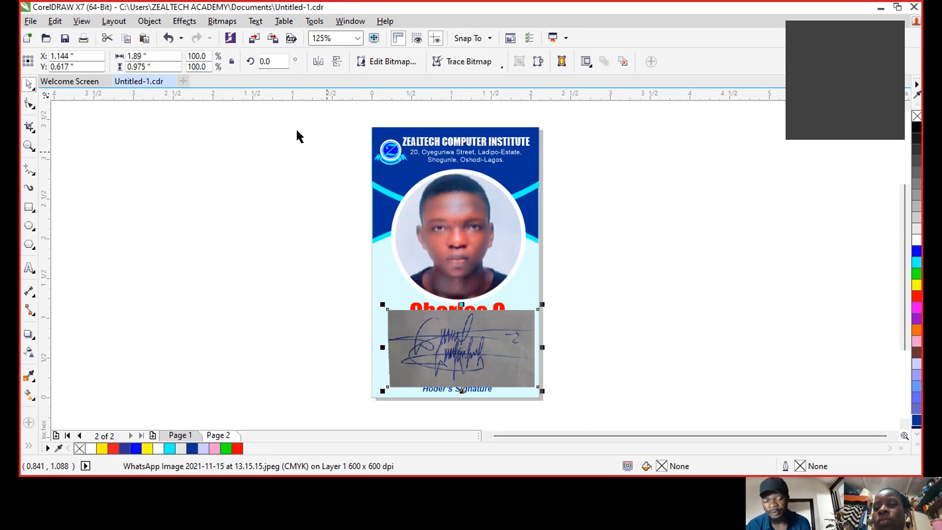
- Try a Black and White (1-bit) conversion on the signature, then undo it
click(184, 22)
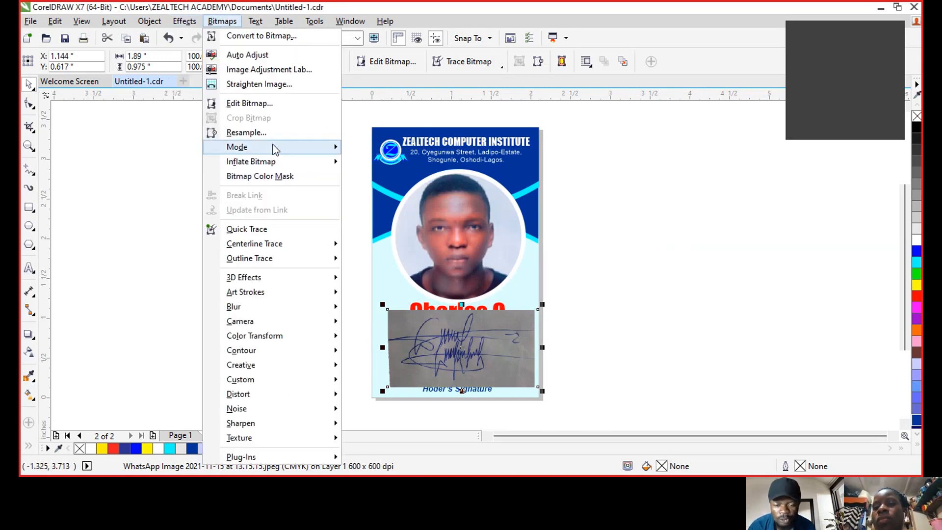
mouse_move(276, 148)
click(393, 149)
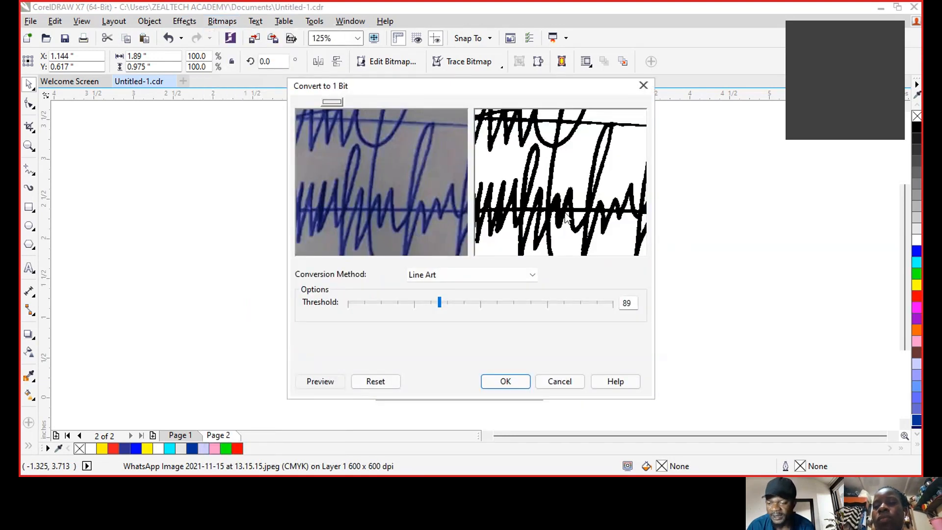
click(506, 383)
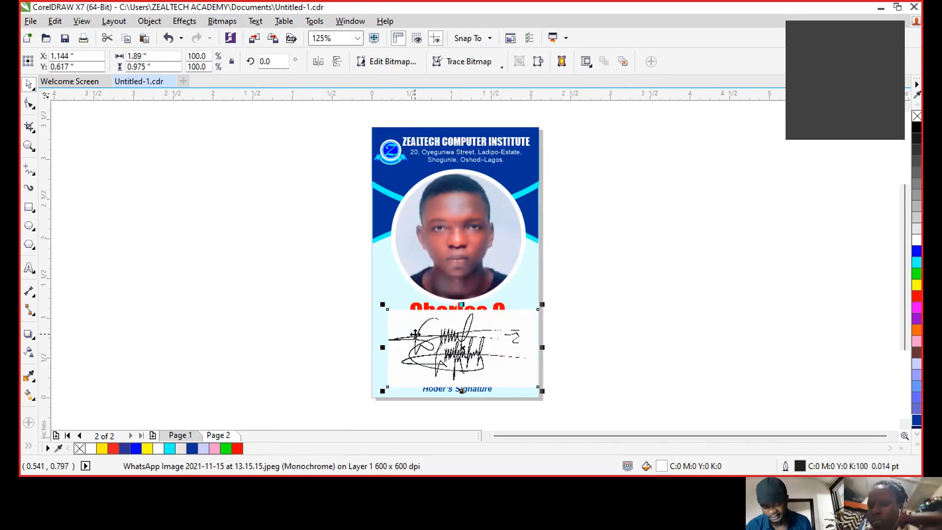
key(ctrl+z)
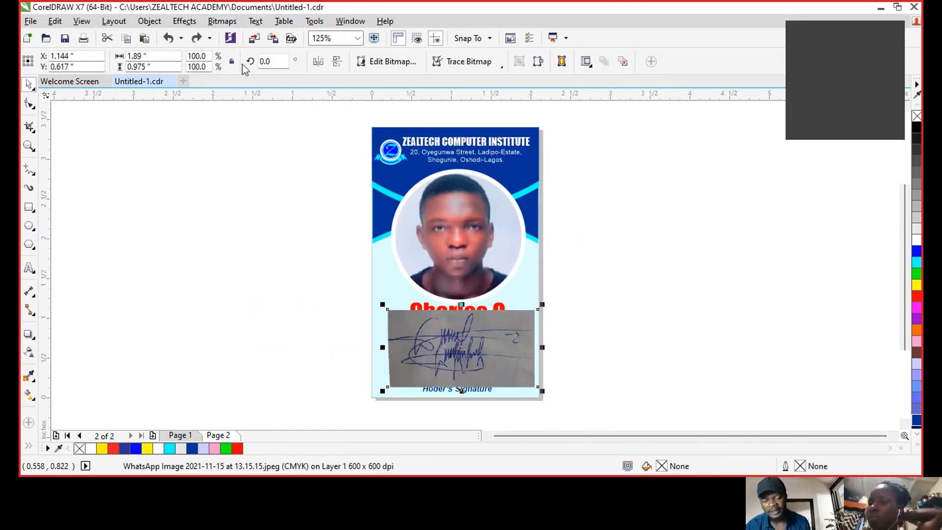
- Convert the signature to 1-bit Line Art black and white at threshold 92
click(222, 21)
mouse_move(273, 147)
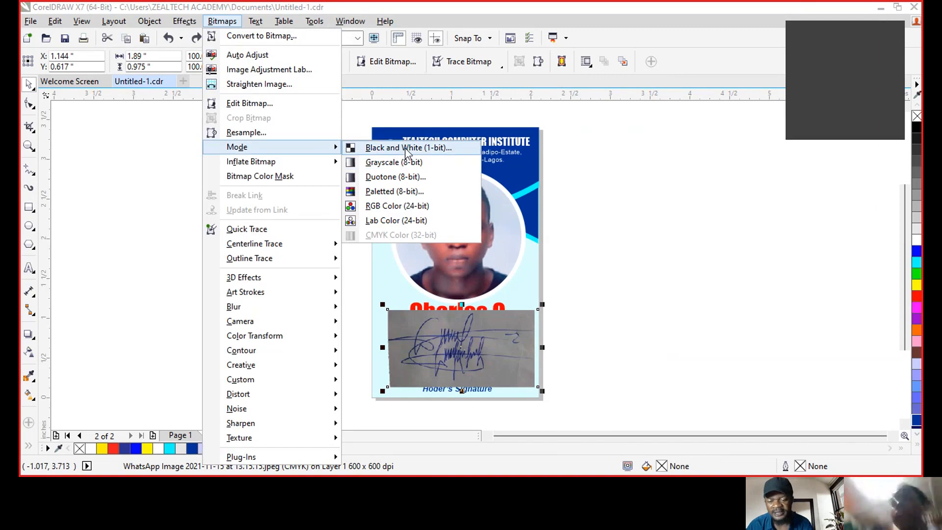
click(405, 148)
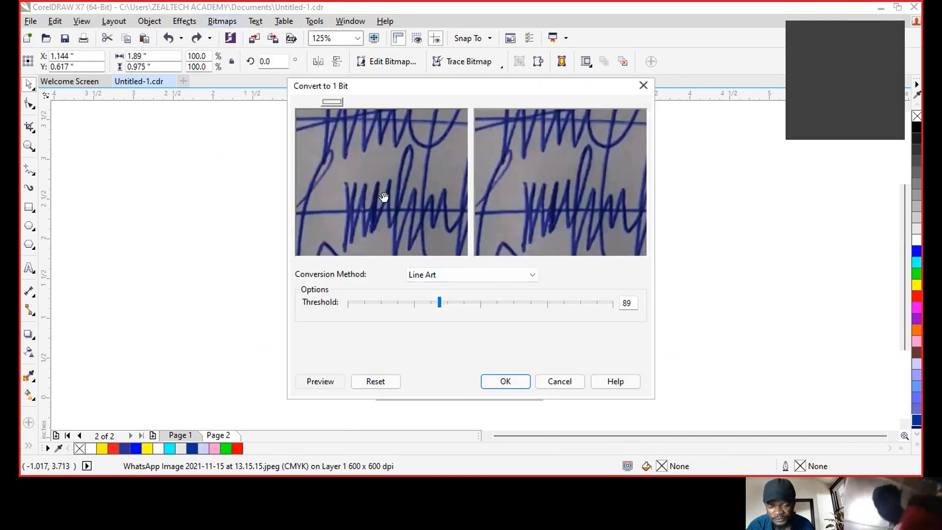
click(447, 308)
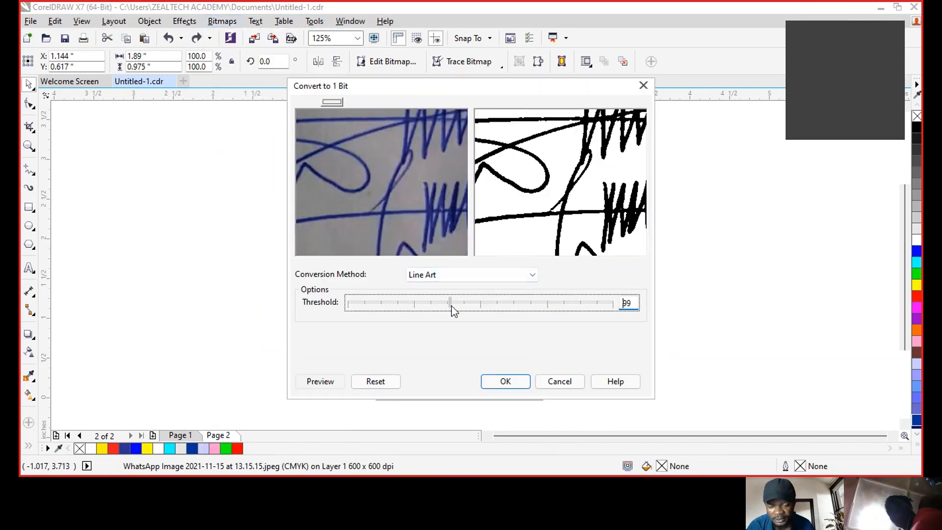
click(454, 306)
drag(412, 154, 426, 202)
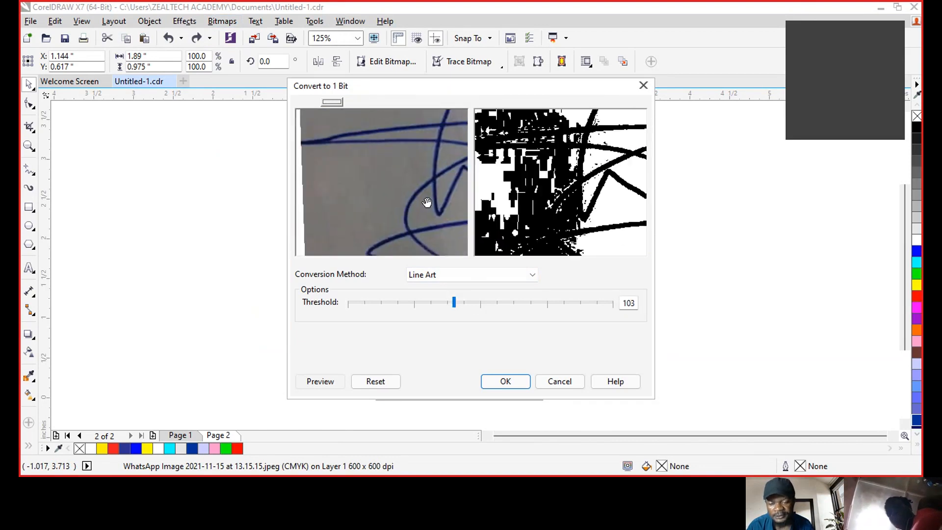
click(443, 304)
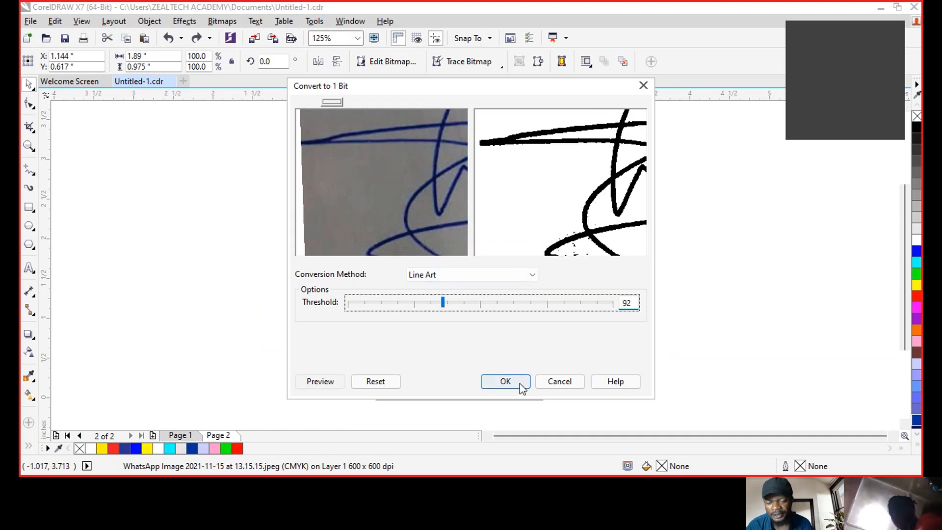
click(505, 381)
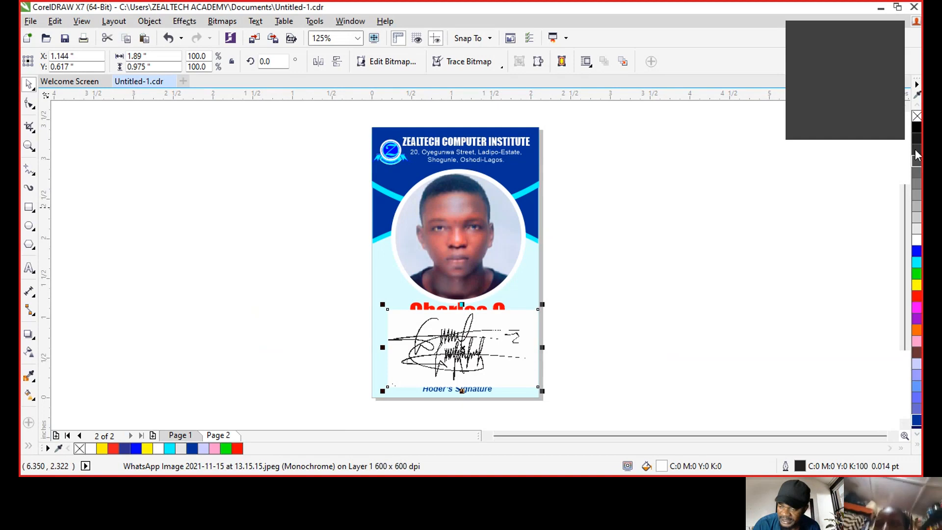
- Make the signature's white background transparent, then resize it and position it under the name
click(916, 116)
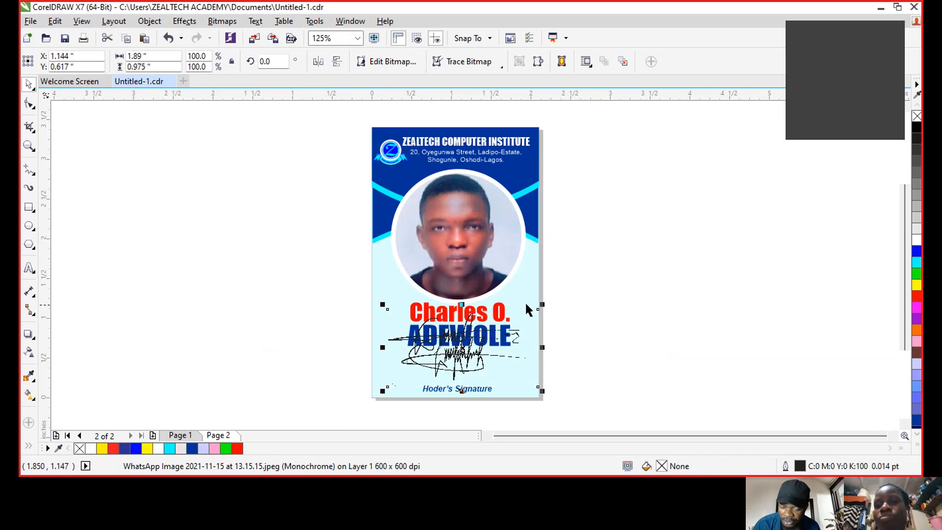
drag(542, 305, 509, 342)
drag(423, 369, 455, 369)
drag(497, 347, 518, 339)
mouse_move(549, 409)
mouse_down()
mouse_move(406, 343)
mouse_move(382, 284)
mouse_up()
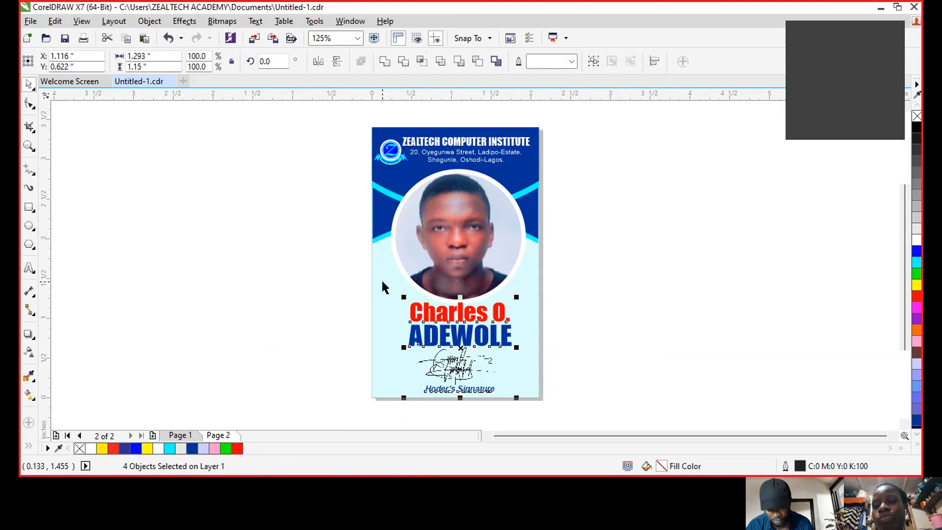
click(658, 319)
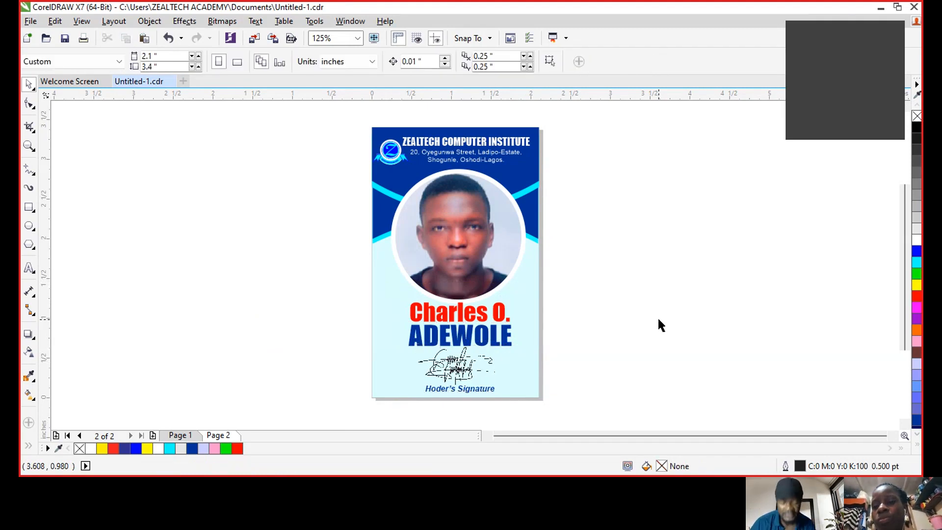
- Preview the whole card full screen, then nudge the header text slightly higher and start editing the address
key(shift+F4)
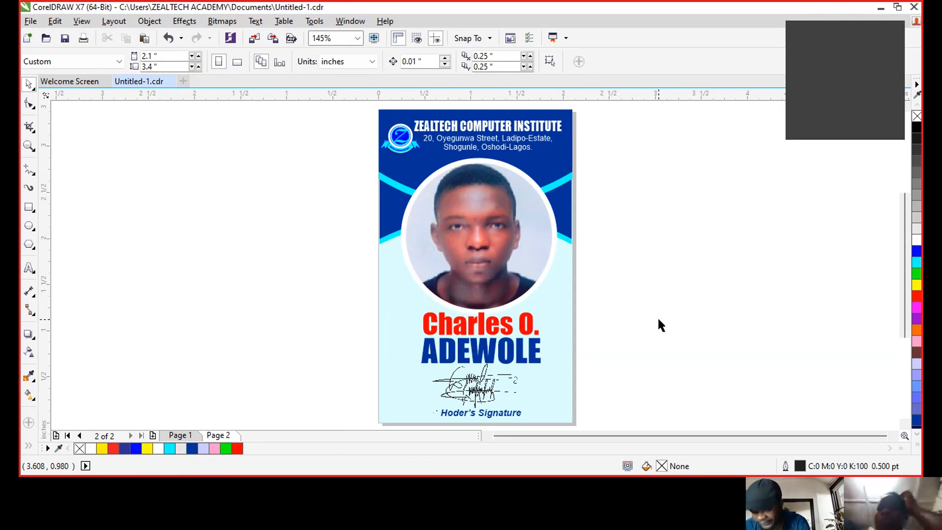
key(F9)
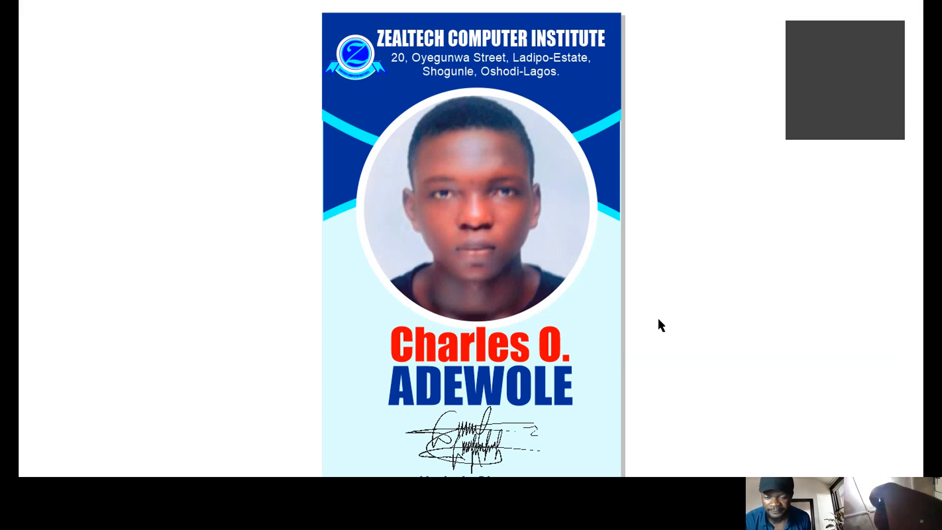
key(Escape)
drag(457, 129, 457, 125)
key(F8)
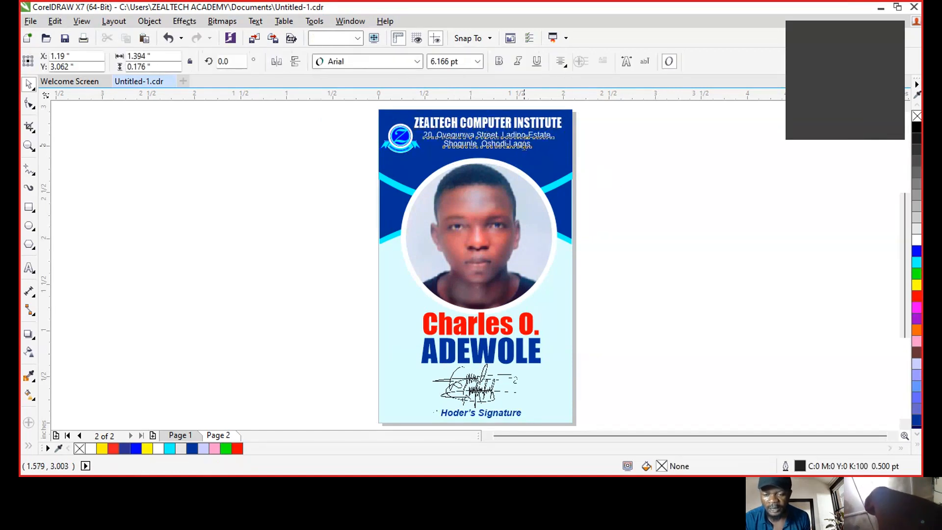
key(Return)
text(Tel: )
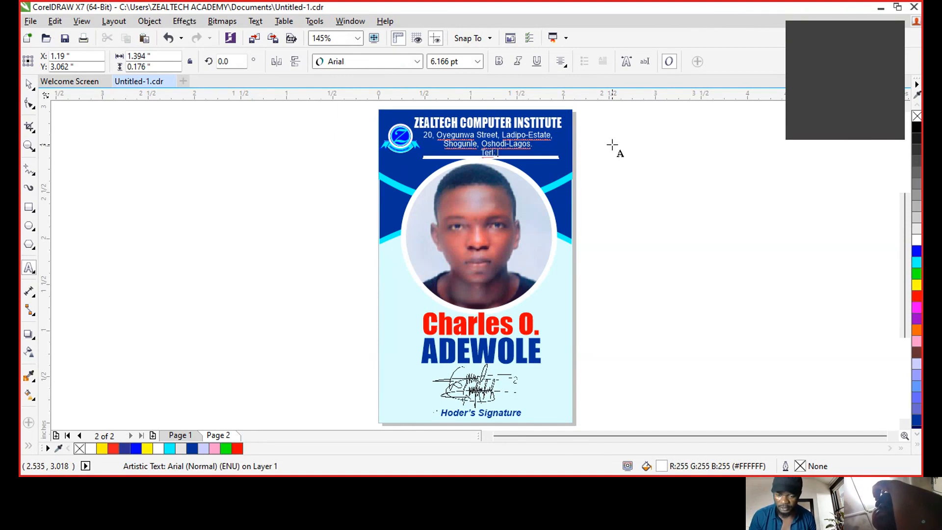
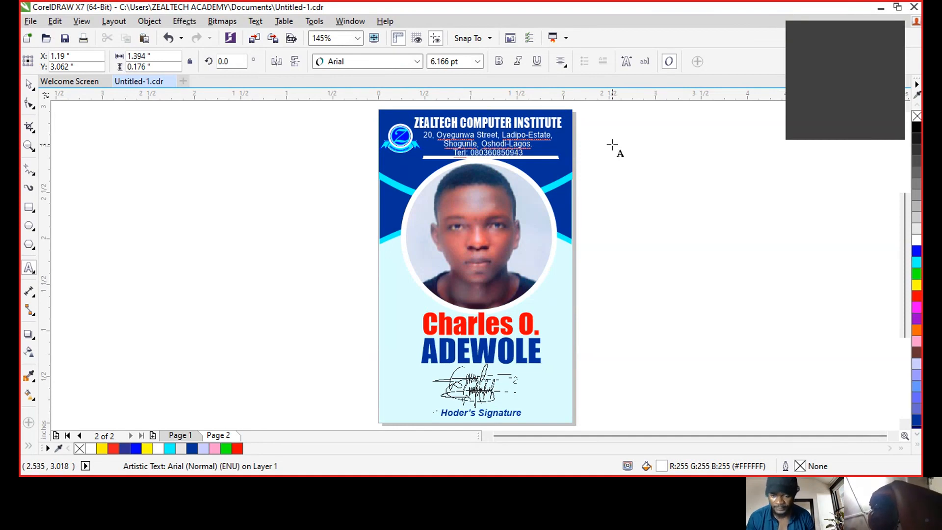
text(, )
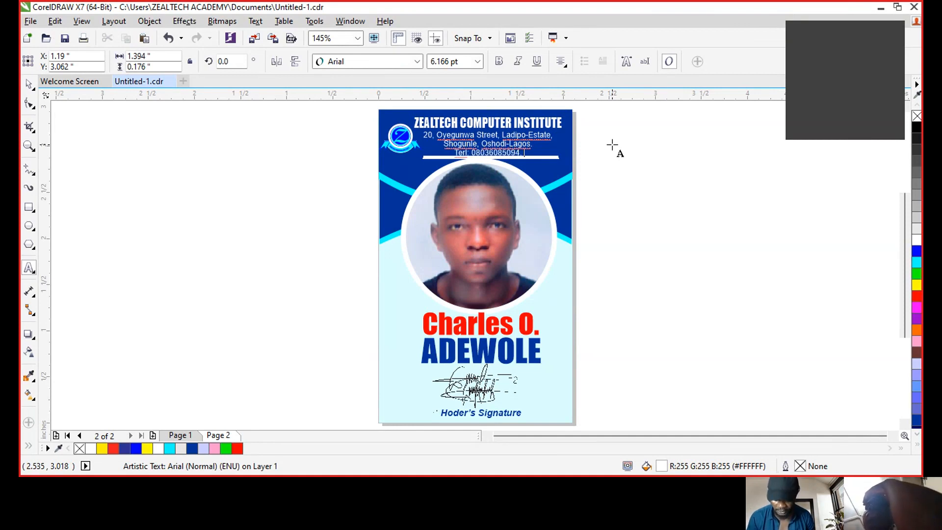
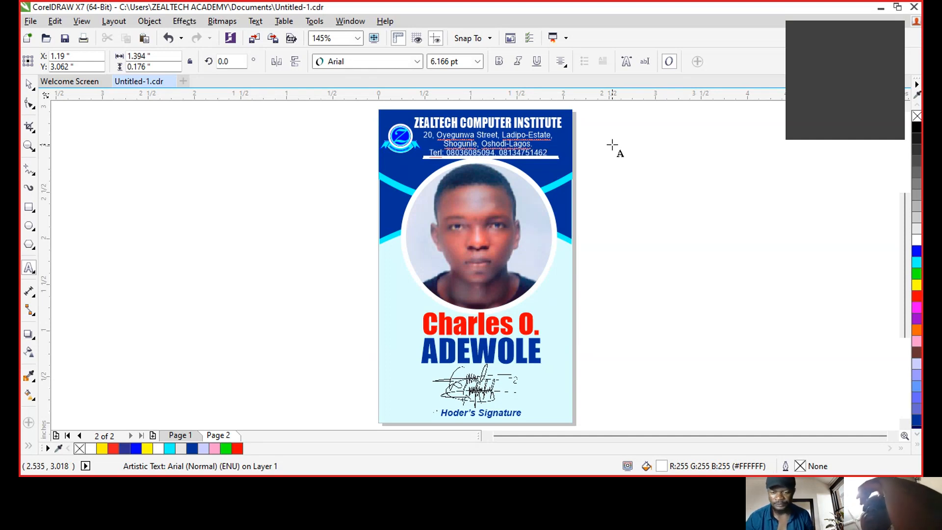
key(ctrl+space)
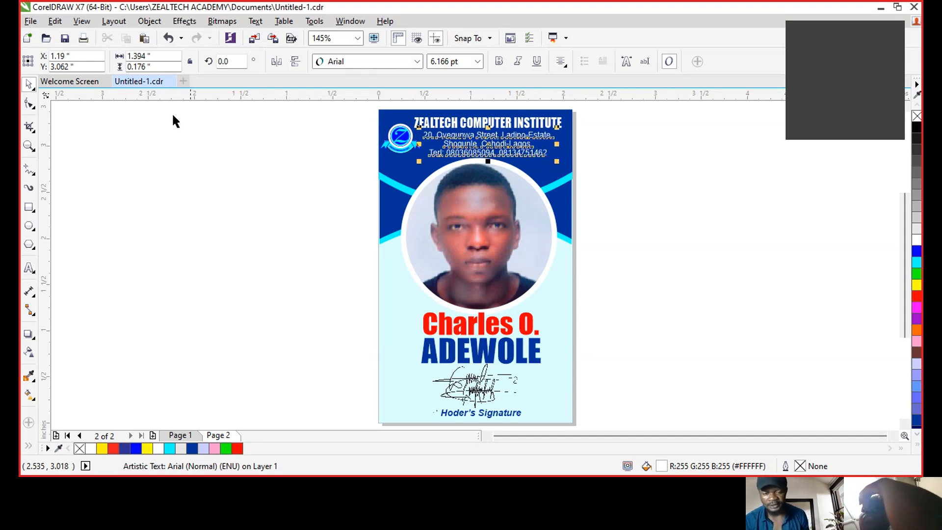
- Tighten the line spacing of the address block
drag(420, 162, 421, 156)
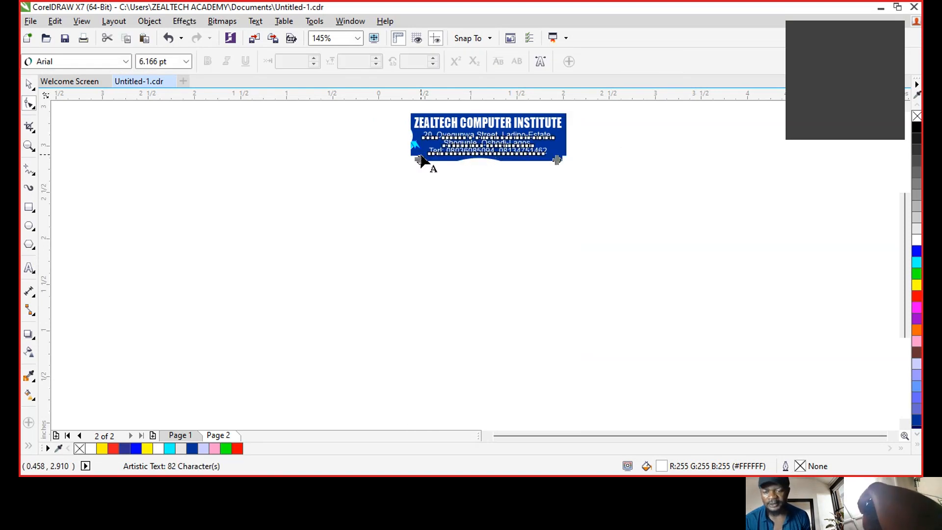
key(space)
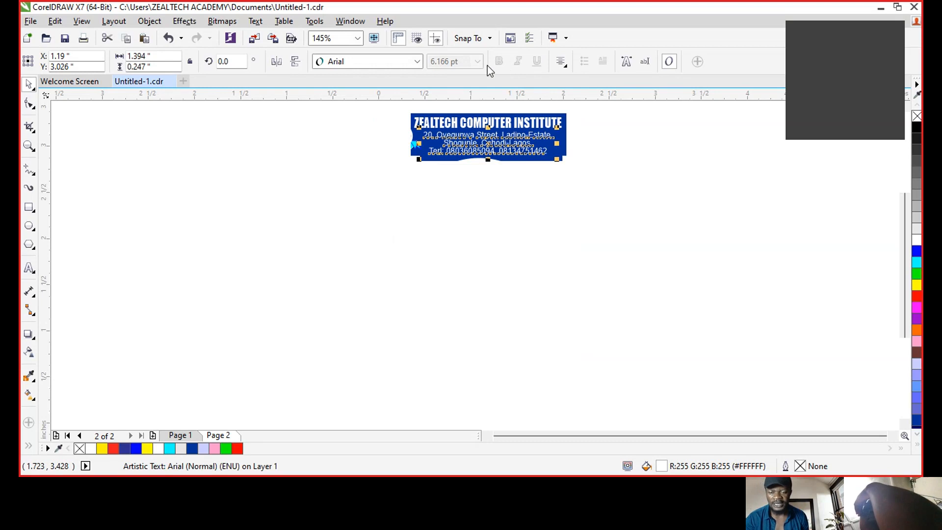
click(123, 138)
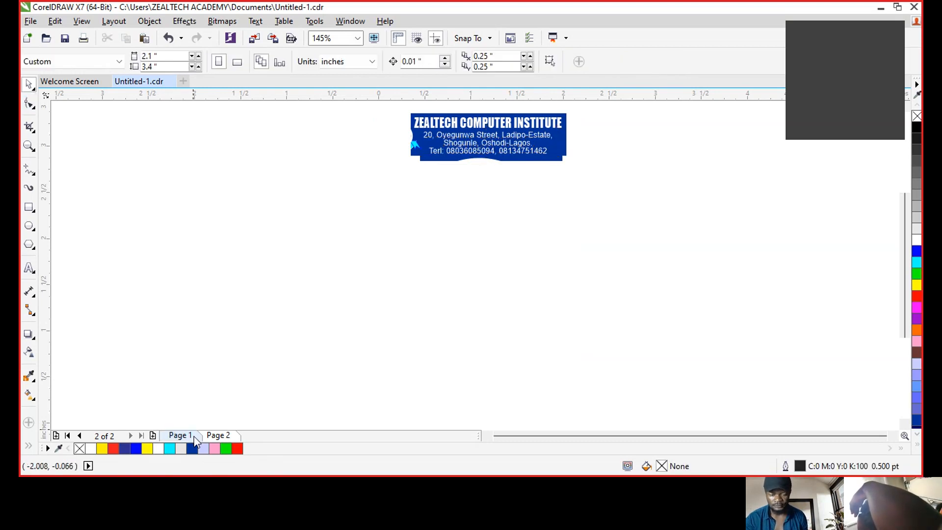
click(180, 435)
click(219, 435)
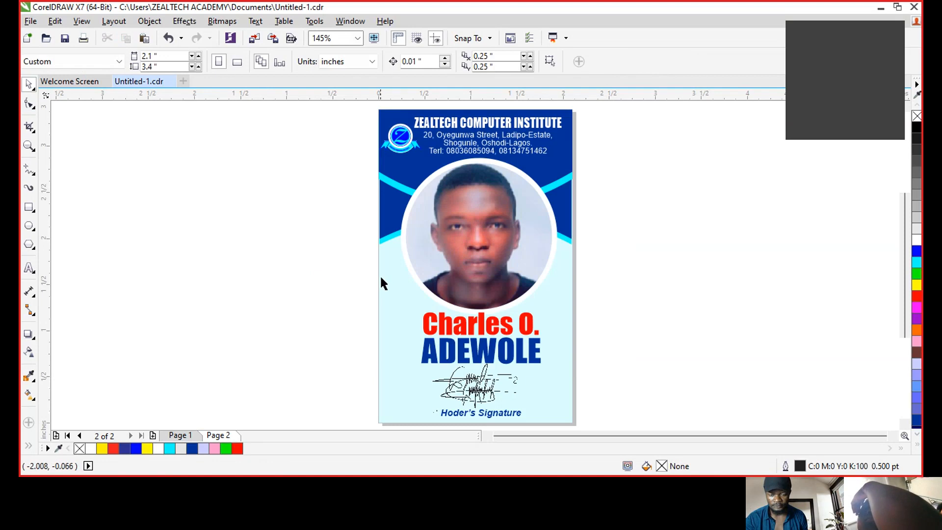
- Make the address text bold and highlight the 'Terl:' phone label
click(499, 150)
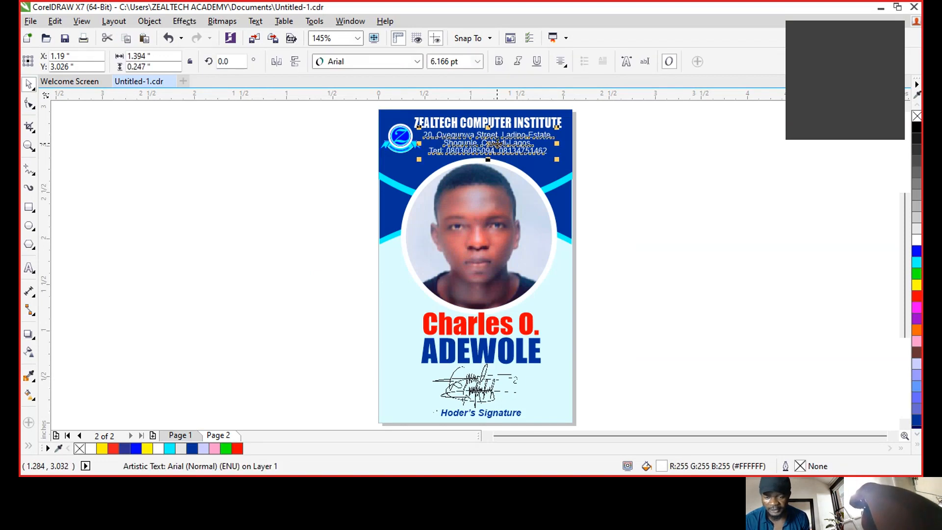
click(500, 62)
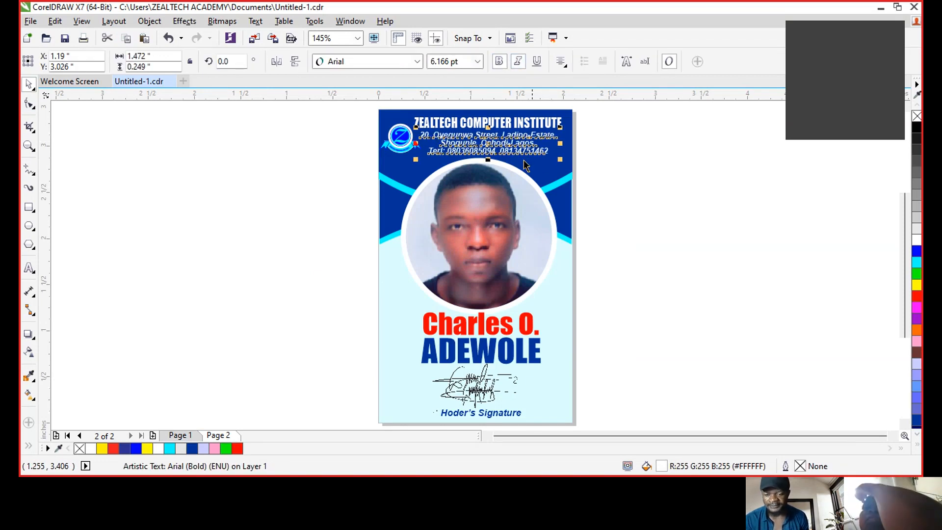
double_click(441, 151)
drag(447, 152, 420, 151)
- Colour the 'Terl:' label red and check the card in full-screen preview
click(916, 296)
key(Escape)
key(Escape)
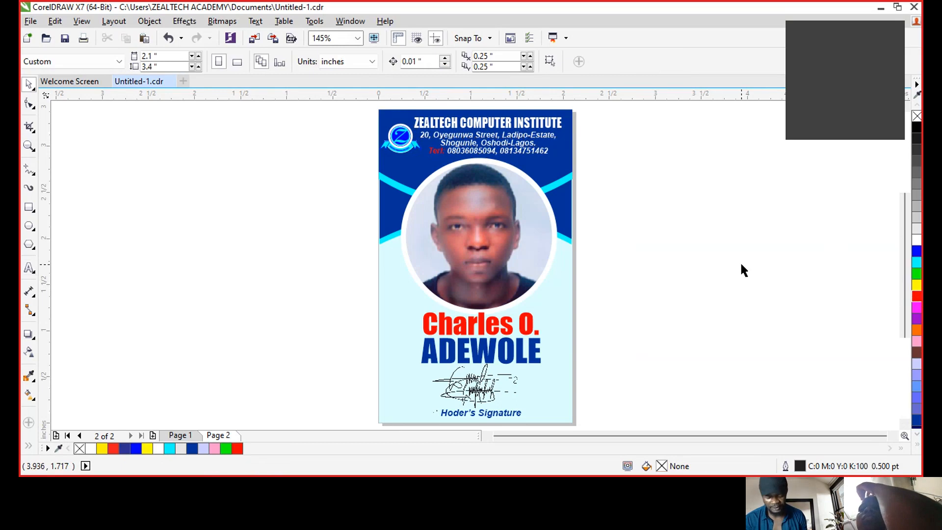
key(F9)
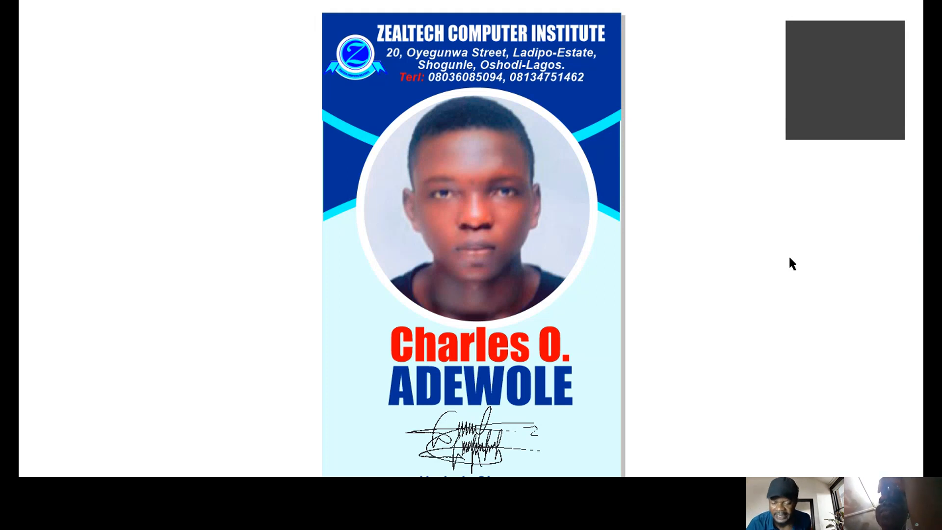
key(Escape)
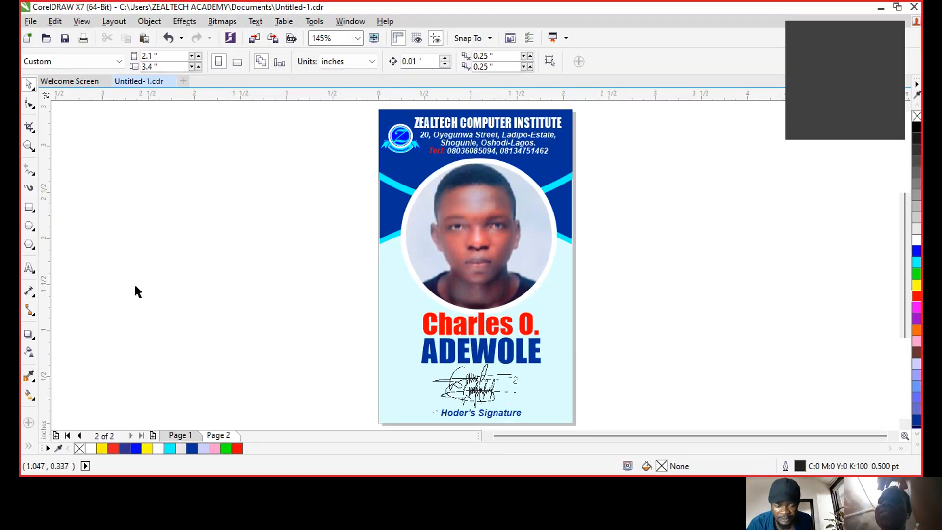
- Draw a thin dark blue bar with no outline across the card's bottom edge
click(29, 207)
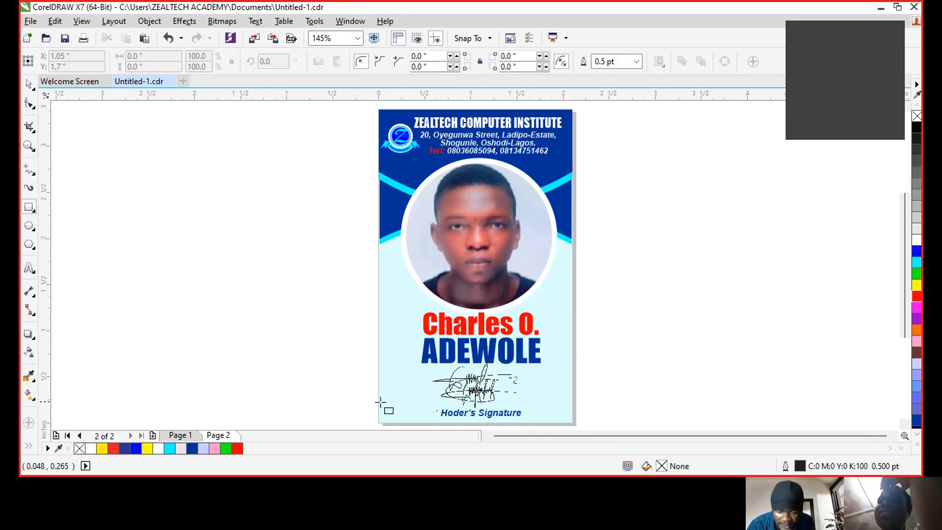
mouse_move(382, 402)
mouse_down()
mouse_move(543, 423)
mouse_move(572, 383)
mouse_up()
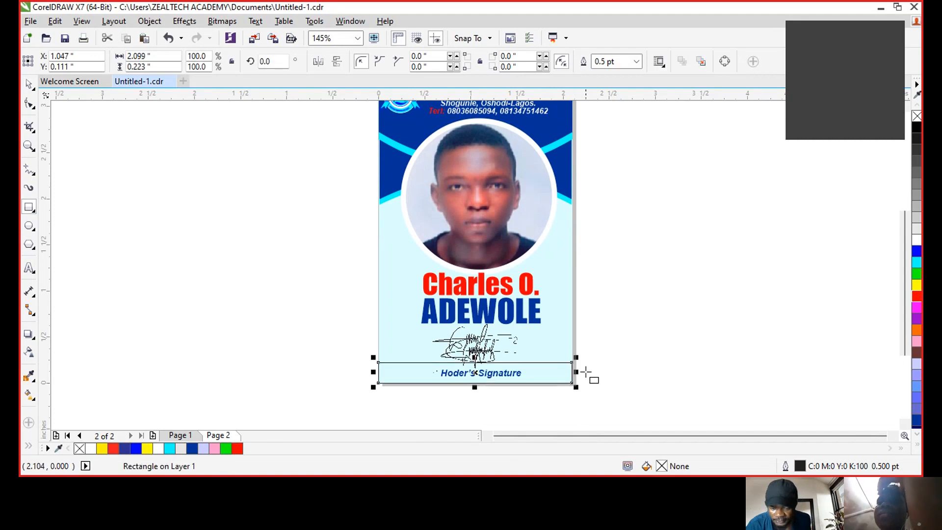
key(space)
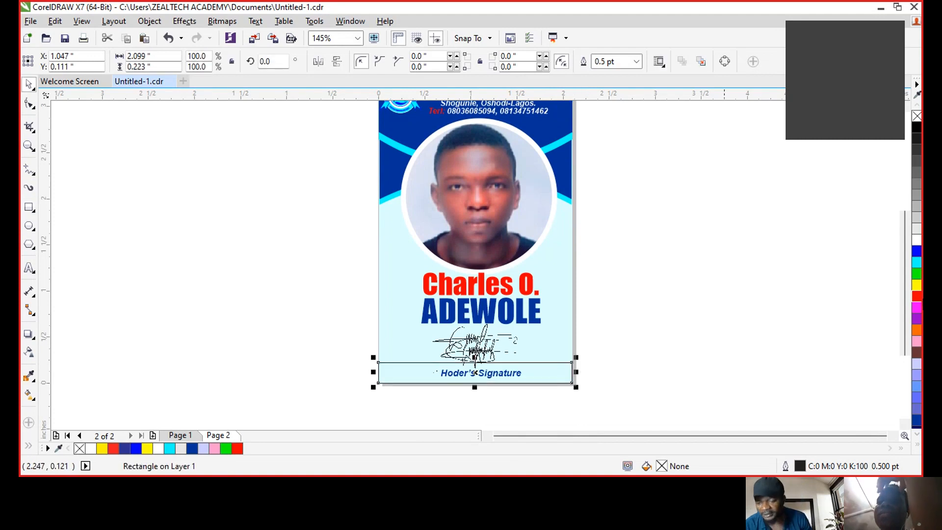
click(917, 420)
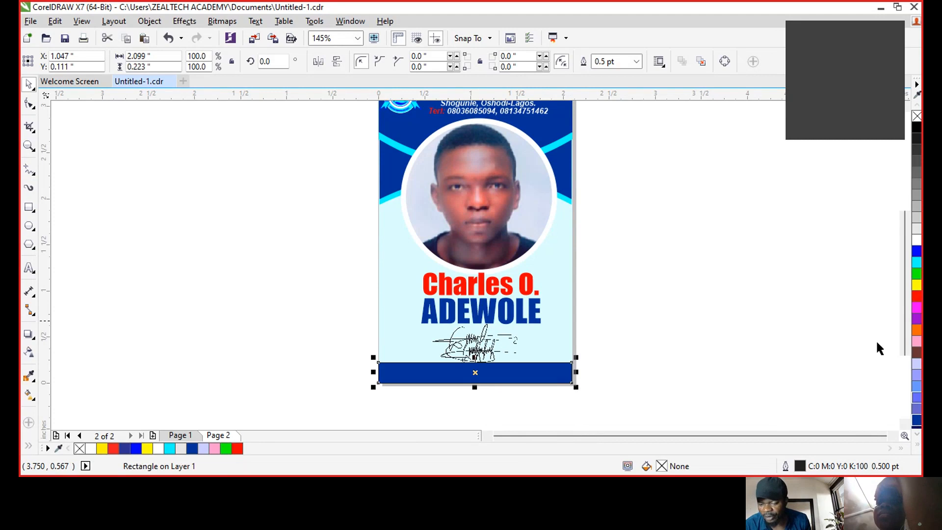
right_click(917, 116)
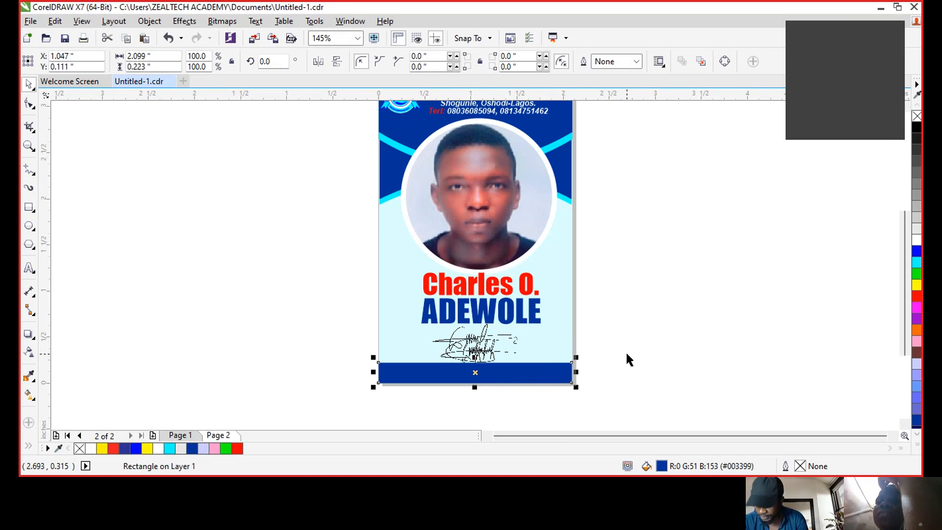
key(shift+Page_Down)
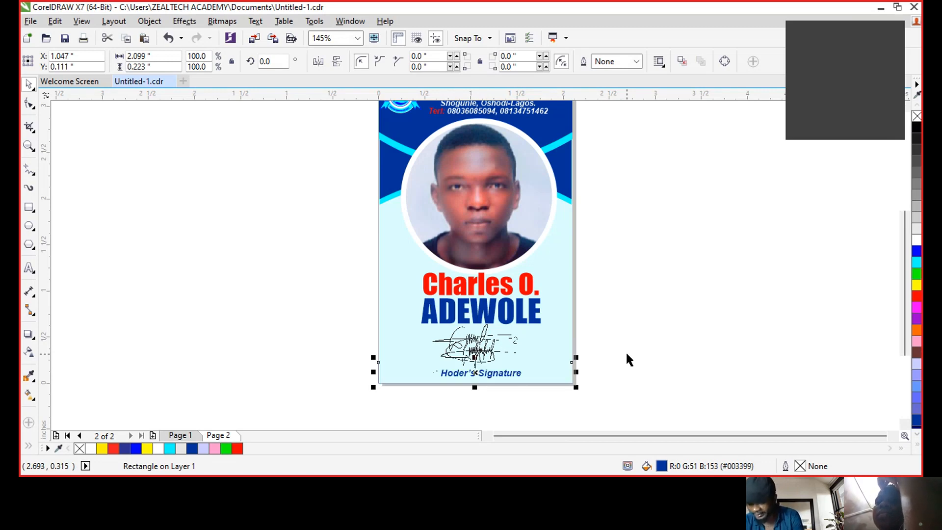
key(shift+Page_Up)
click(666, 346)
- Colour the Hoder's Signature label on the bar white
click(474, 377)
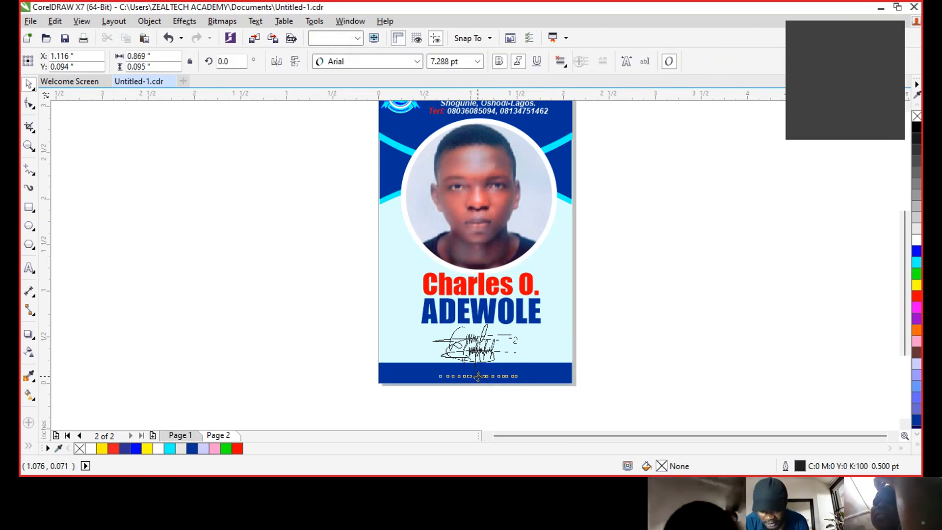
click(916, 287)
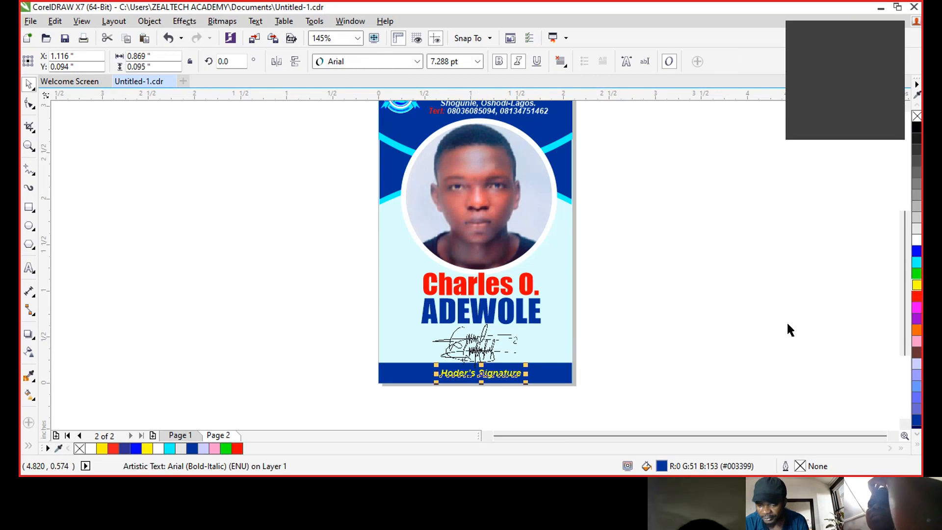
click(761, 327)
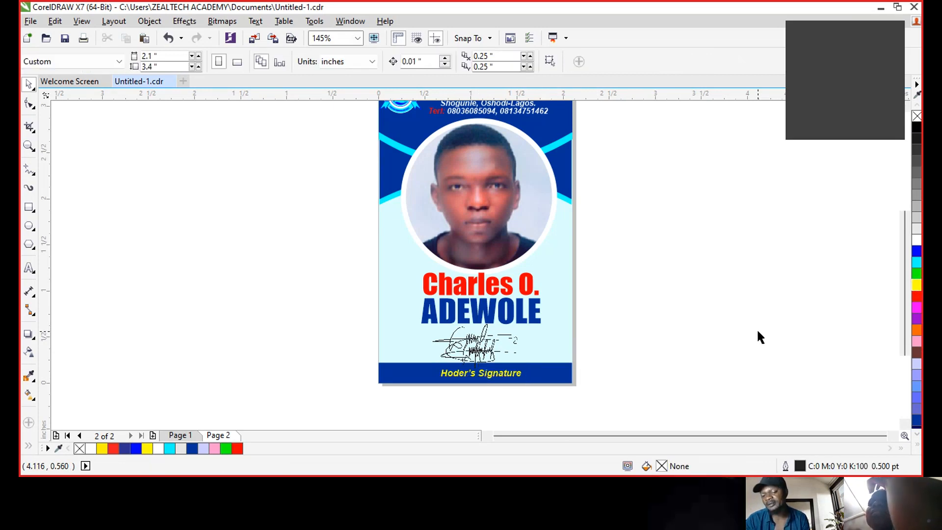
click(507, 378)
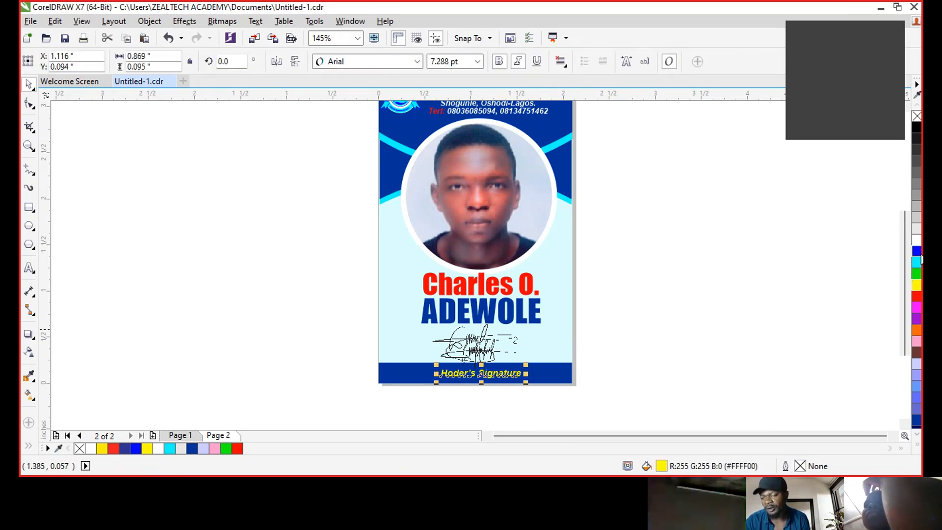
click(916, 239)
click(767, 285)
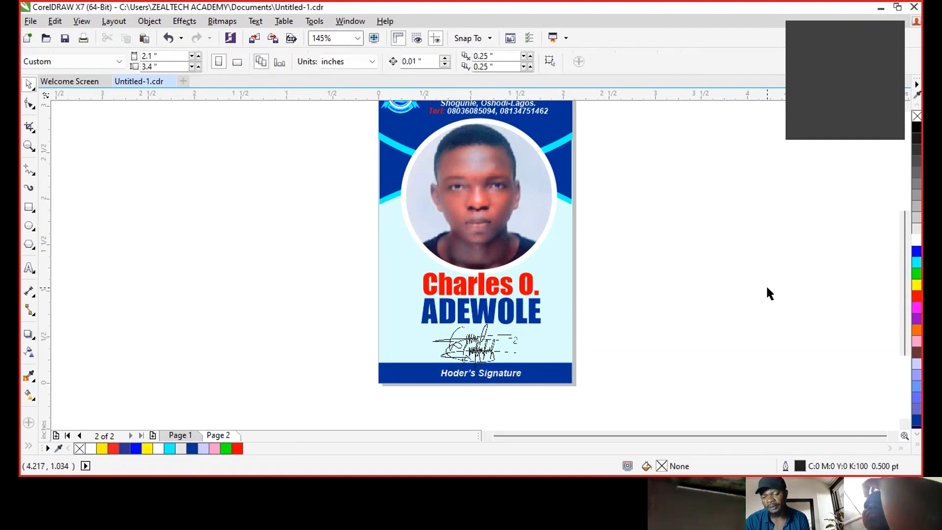
scroll(771, 287, up, 1)
- Preview the finished card, then add a blank Page 3 and switch to it
key(F9)
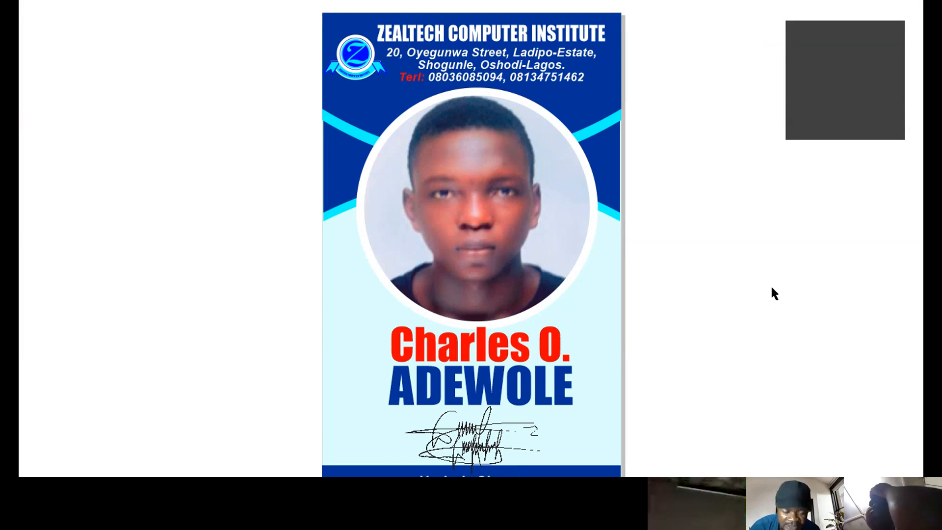
click(771, 288)
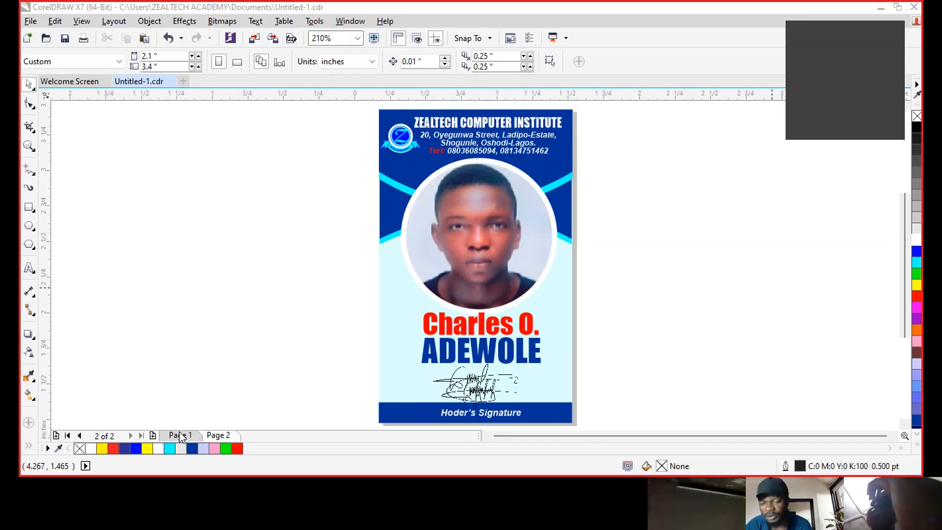
click(181, 436)
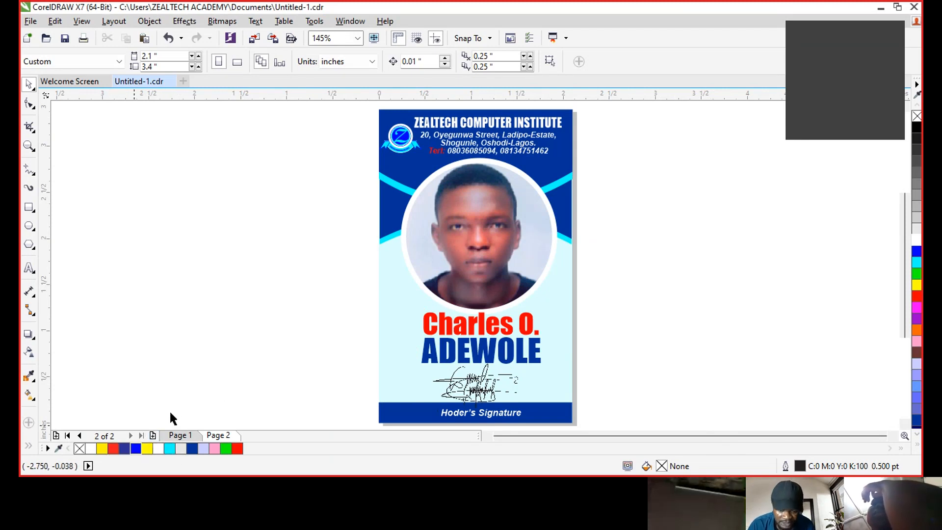
click(152, 435)
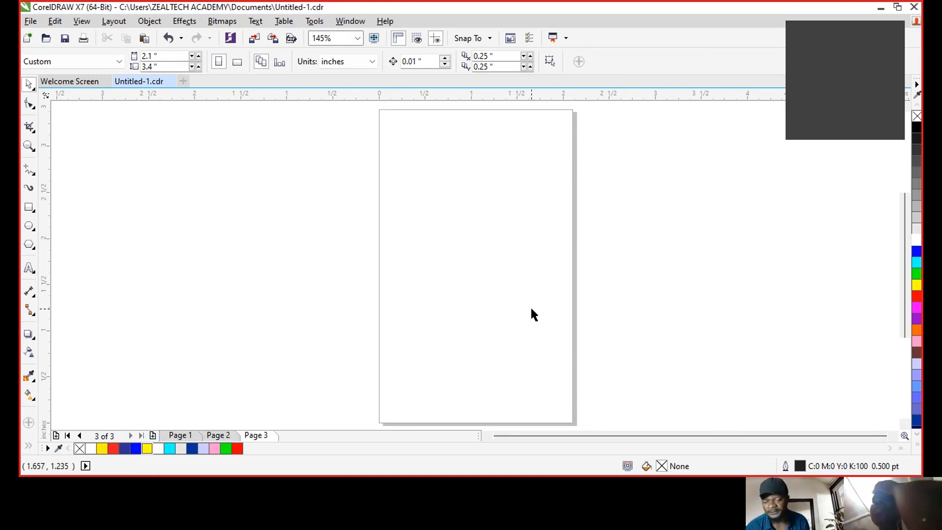
click(219, 436)
click(269, 434)
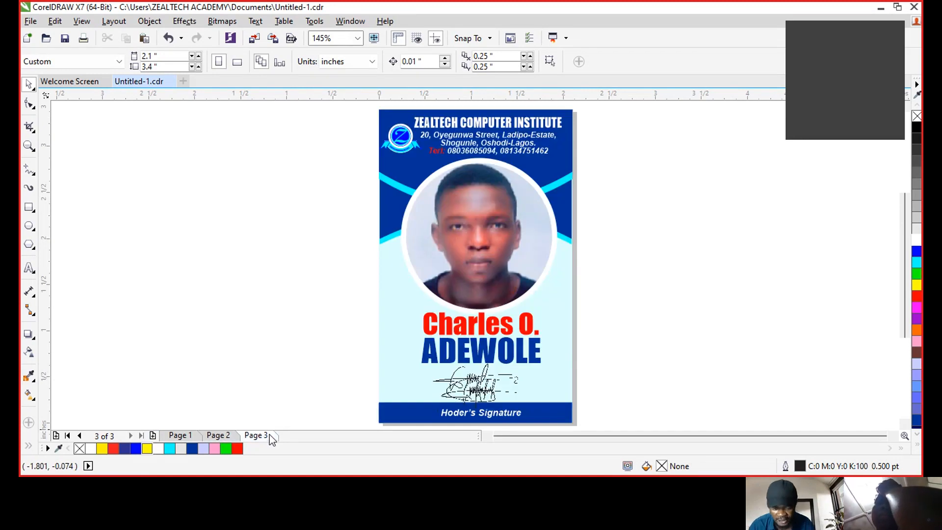
click(221, 433)
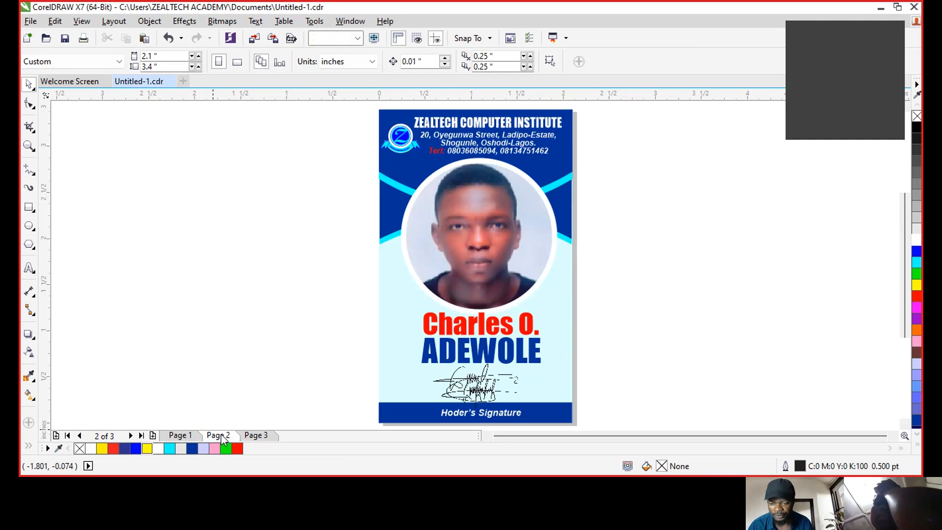
click(269, 435)
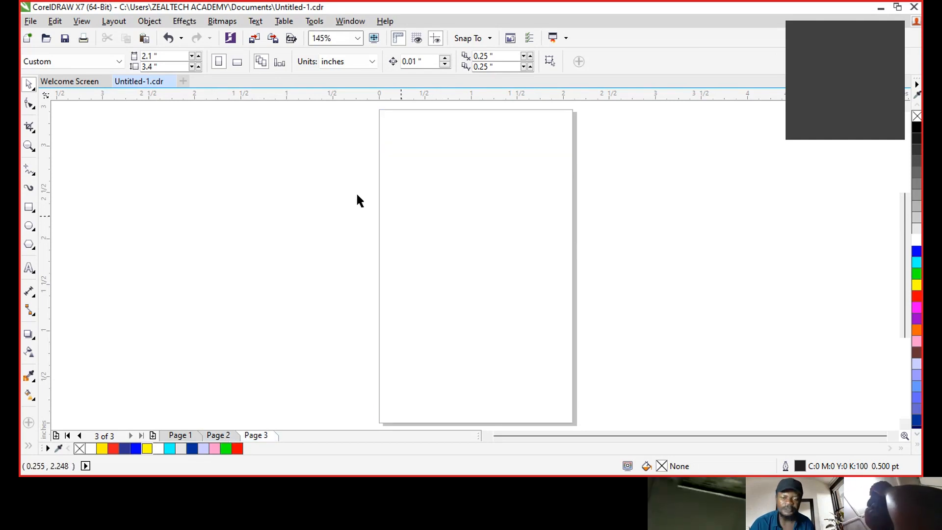
- Create a page-sized rectangle, fit it just inside the page edges, and round its corners
double_click(27, 209)
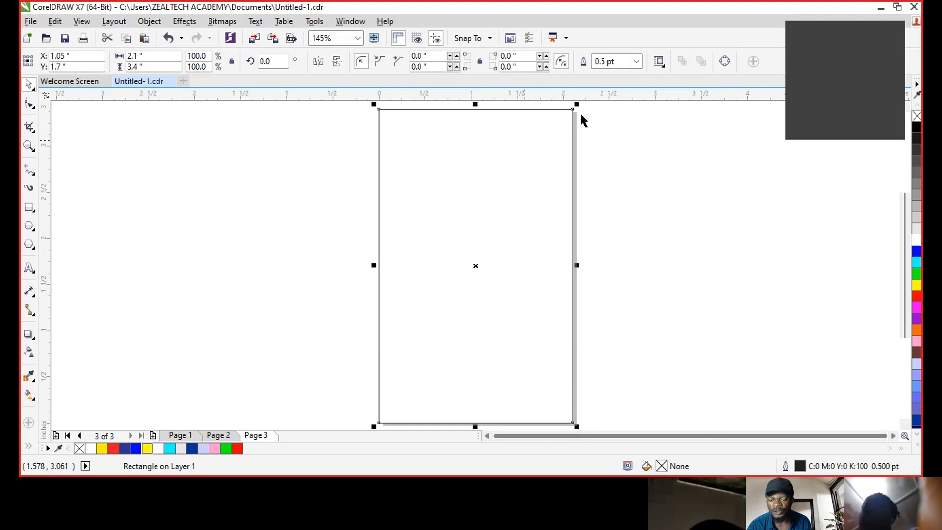
drag(576, 104, 566, 119)
drag(477, 161, 478, 152)
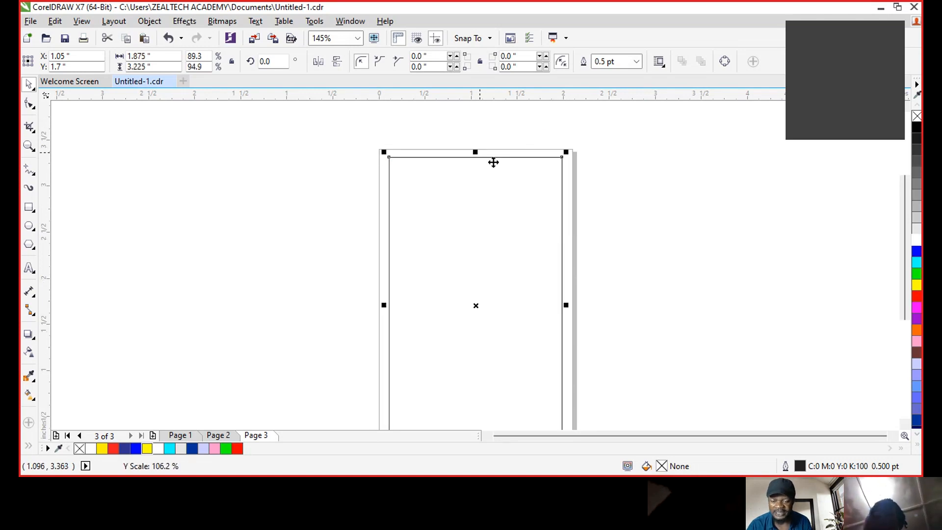
click(904, 425)
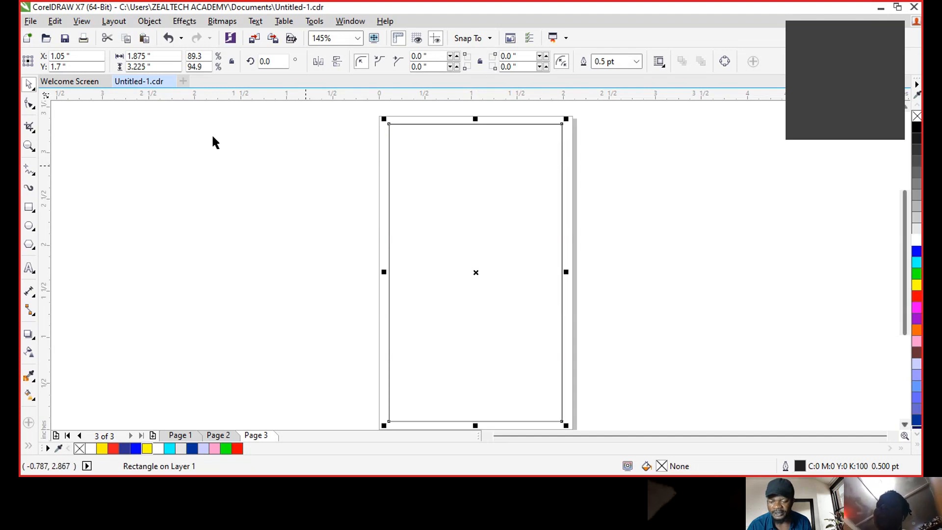
click(25, 105)
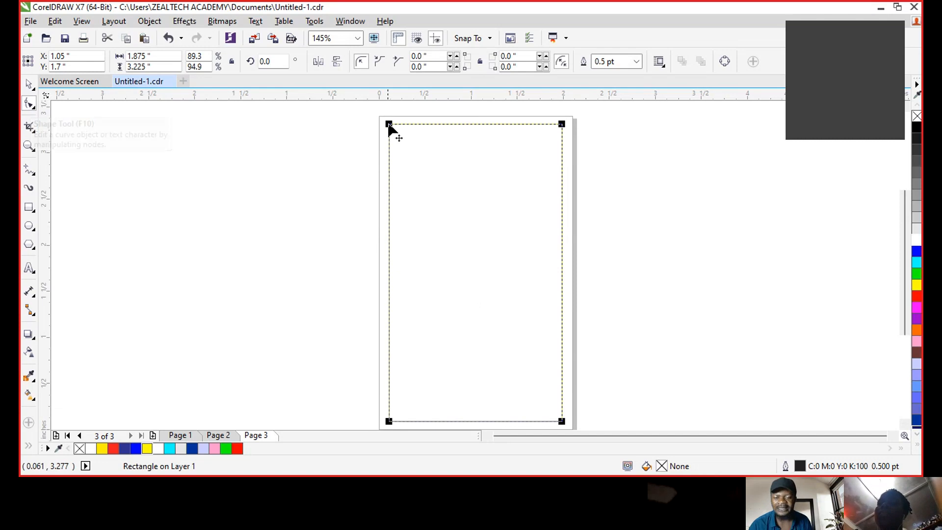
drag(389, 126, 391, 146)
key(space)
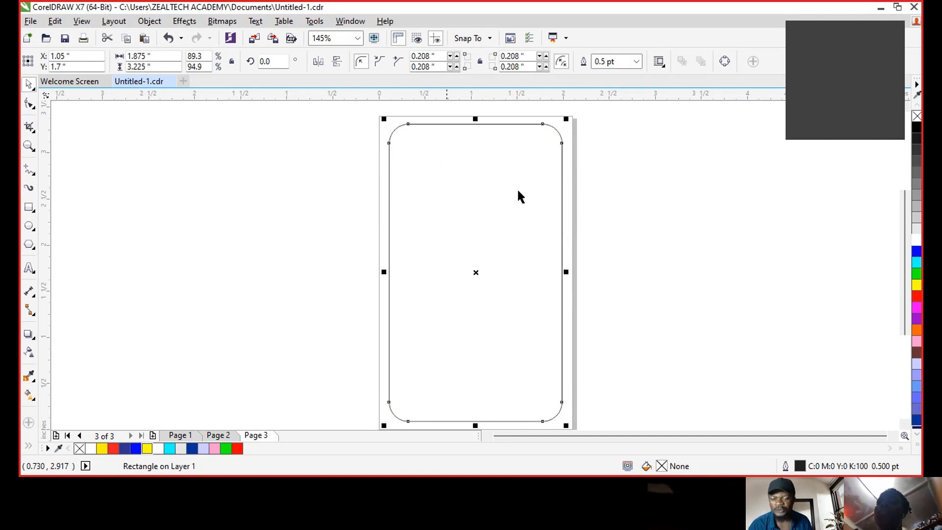
click(634, 190)
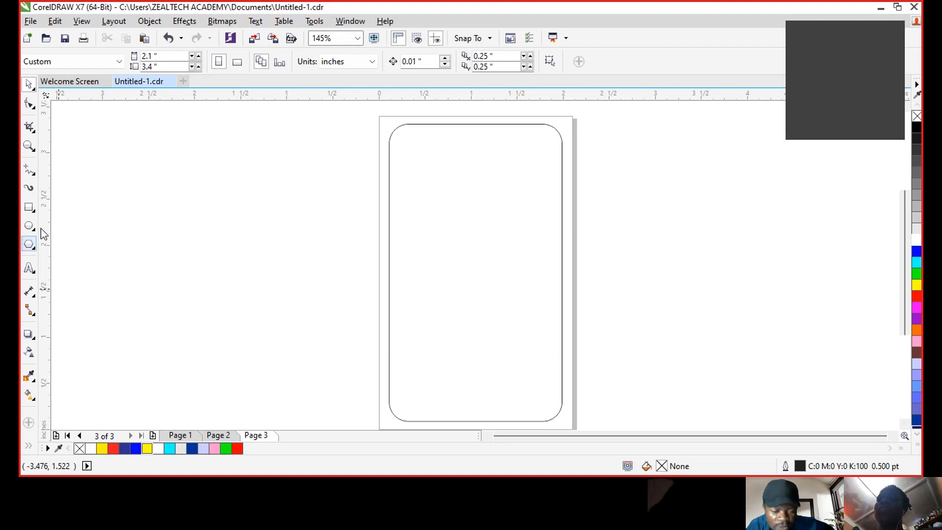
- Draw a test rounded rectangle beside the page, then delete it
click(29, 208)
drag(163, 132, 343, 375)
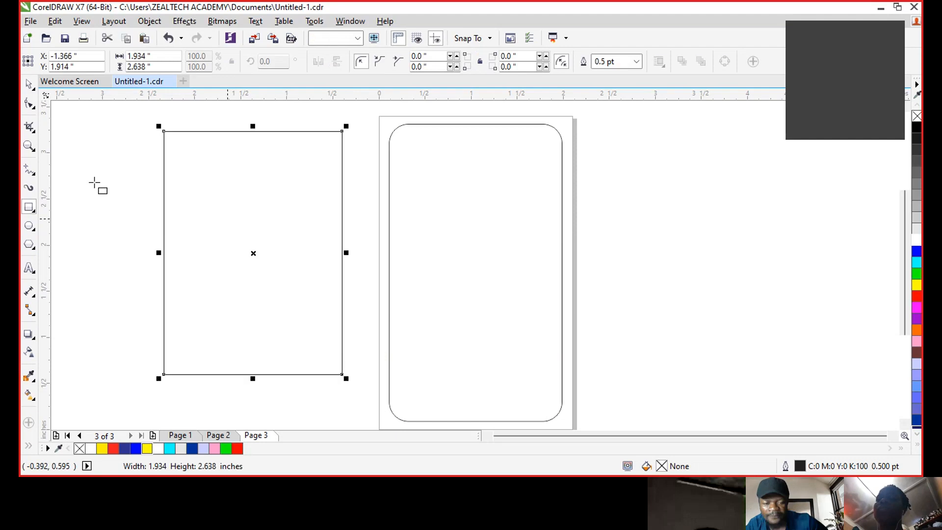
click(30, 104)
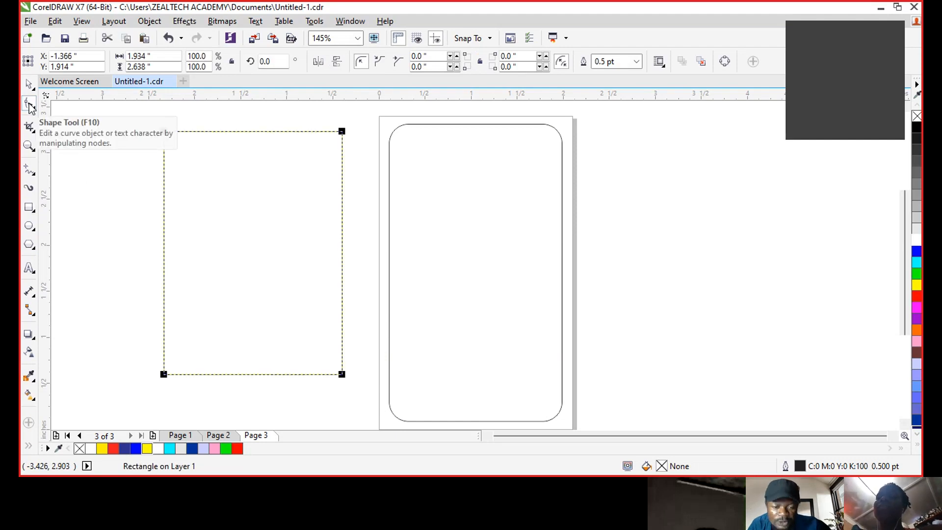
drag(164, 131, 165, 161)
key(space)
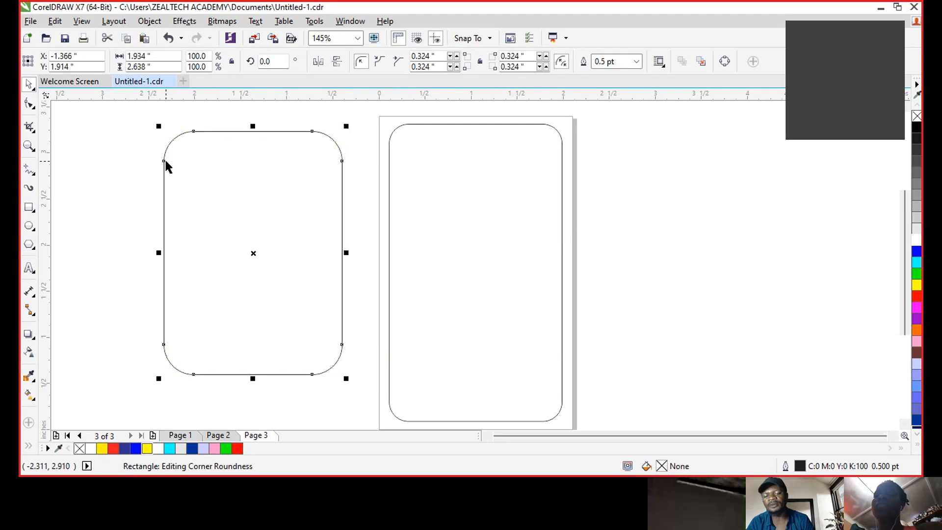
key(space)
click(667, 187)
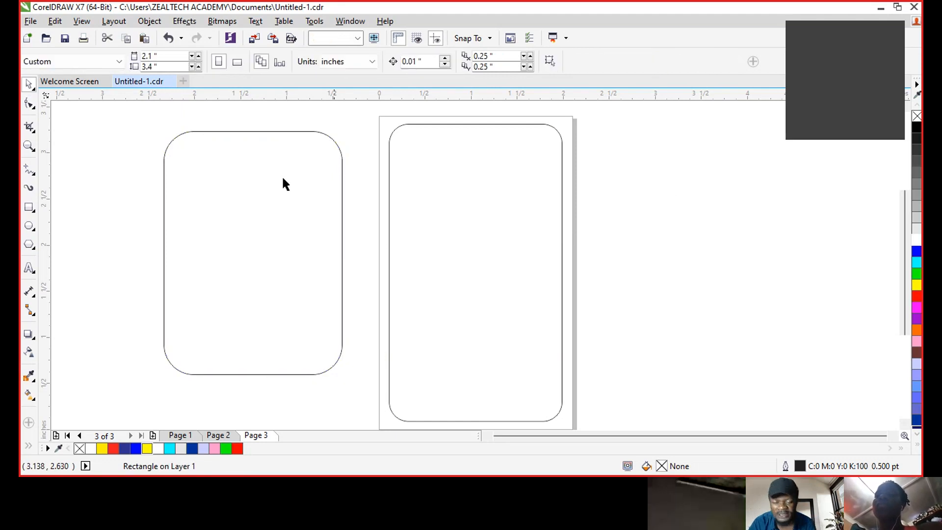
click(317, 131)
key(Delete)
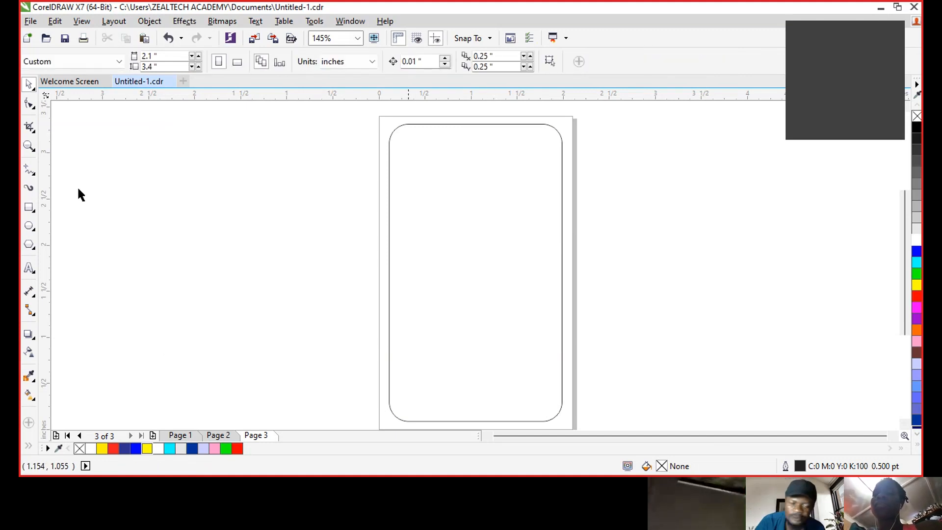
- Turn the rounded rectangle into a paragraph text frame
click(29, 267)
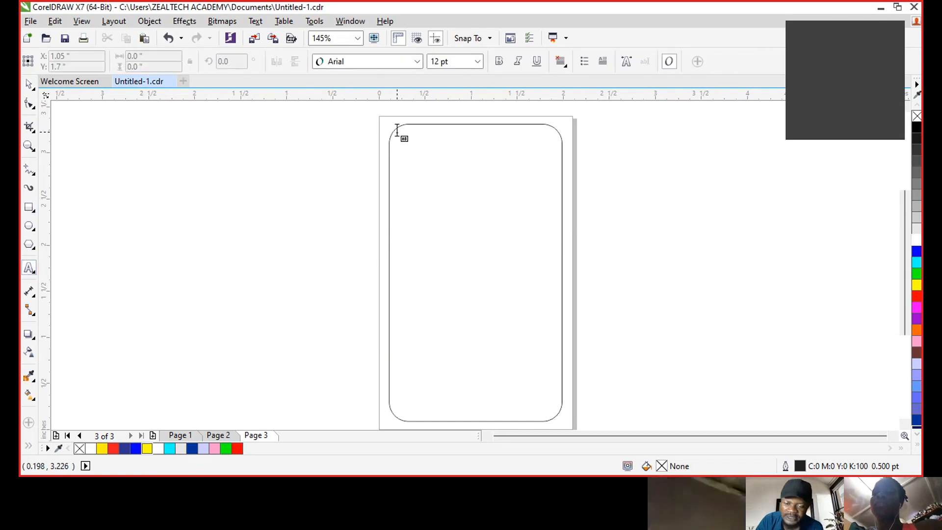
click(397, 130)
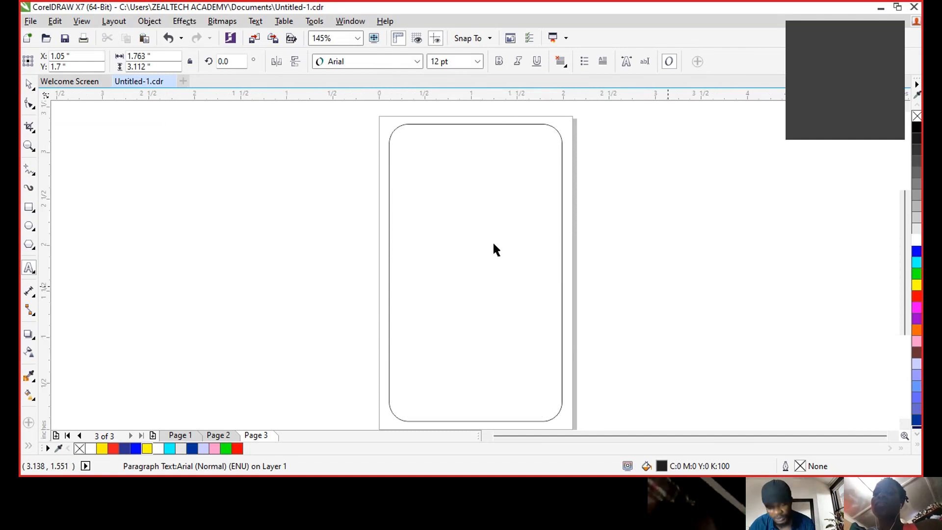
key(ctrl+z)
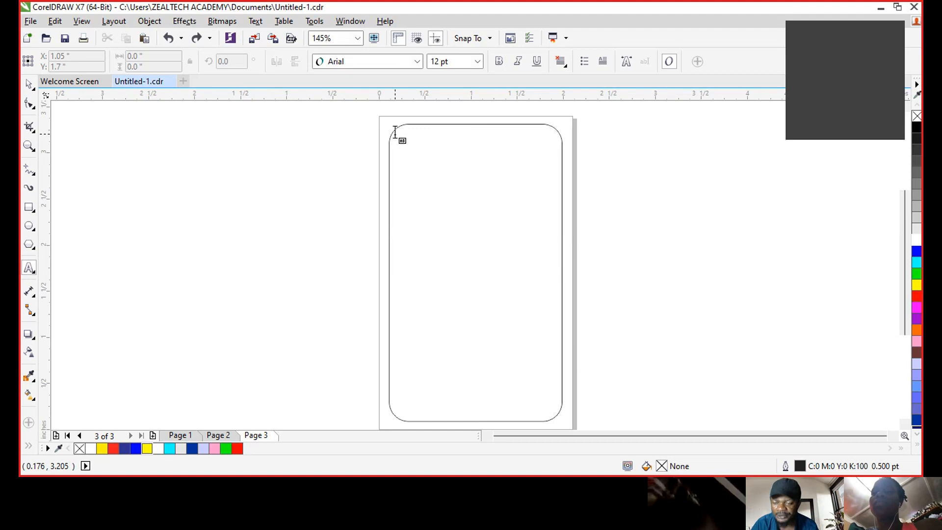
click(395, 132)
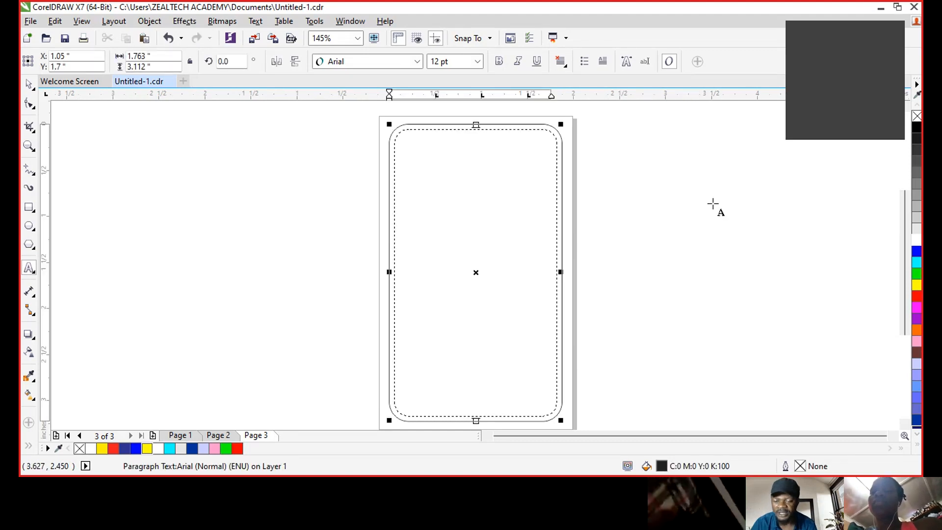
- Type 'This is to certify that the person whose Name, Photograph and Signature appear on the reverse of this ID Card'
text(Th)
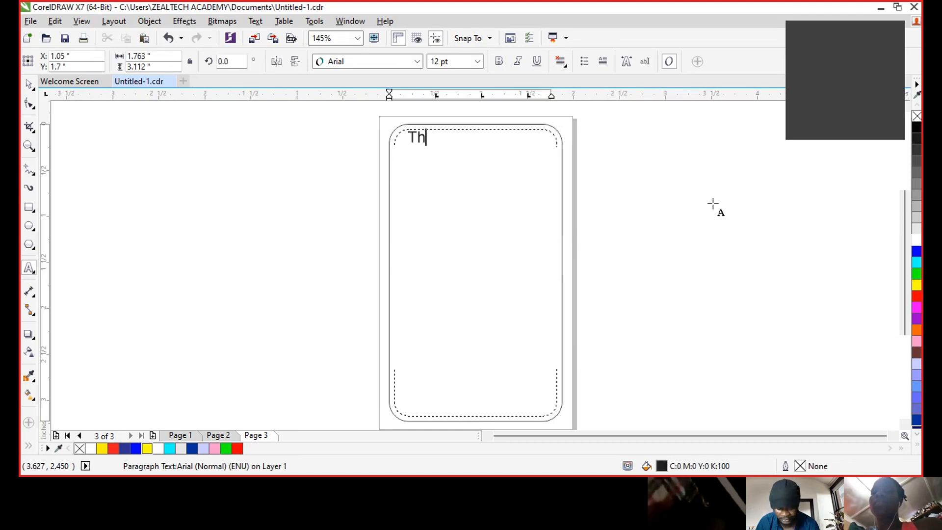
text(is is to )
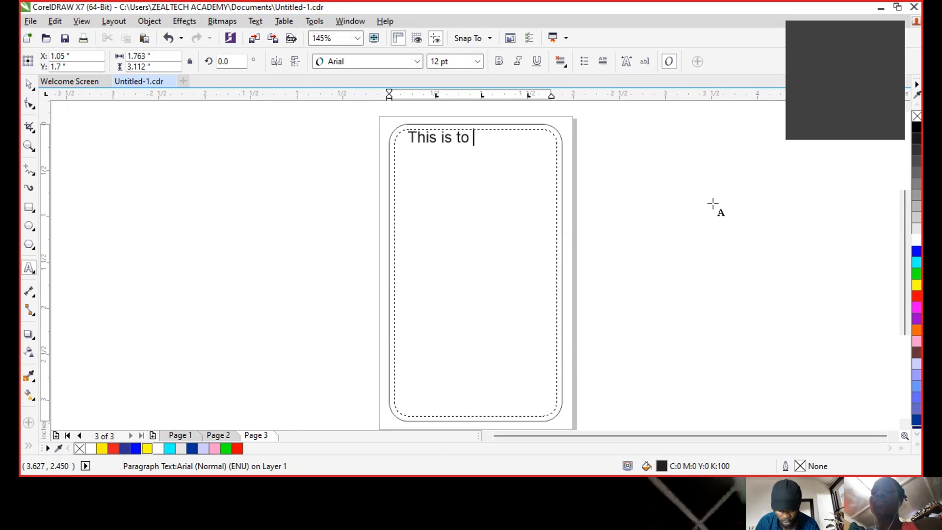
text(certy)
key(BackSpace)
text(ify that the pwer)
key(BackSpace)
key(BackSpace)
key(BackSpace)
key(BackSpace)
text(er)
key(BackSpace)
key(BackSpace)
text(person whose Name)
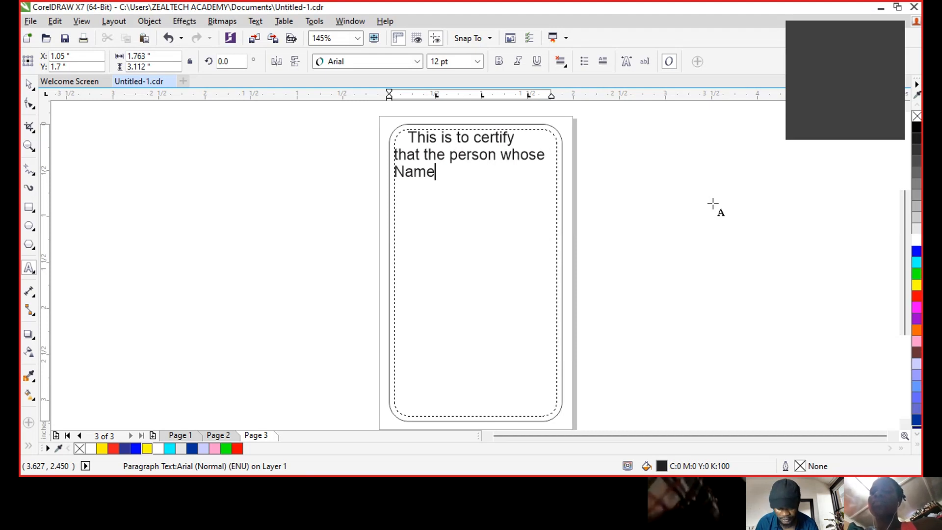
text(, Photogra)
text(ph and)
text( Signa)
text(ture)
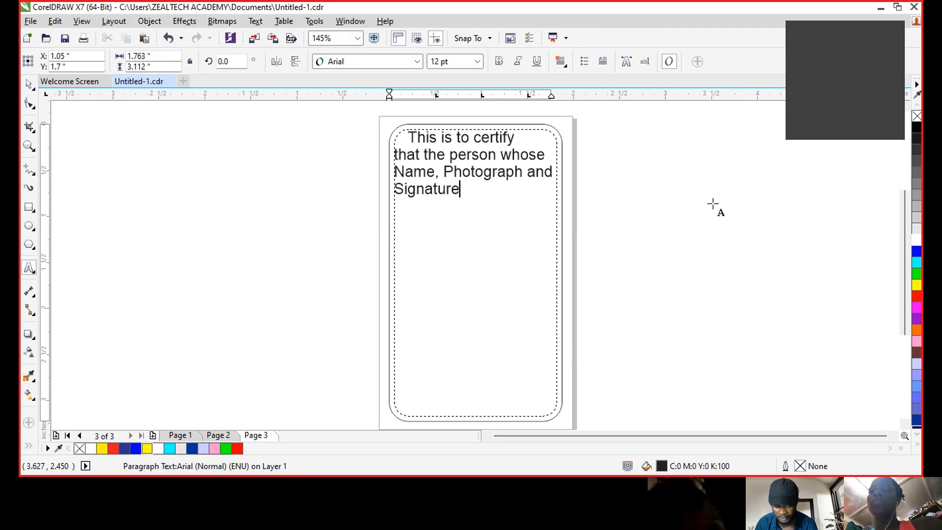
text( appear on the )
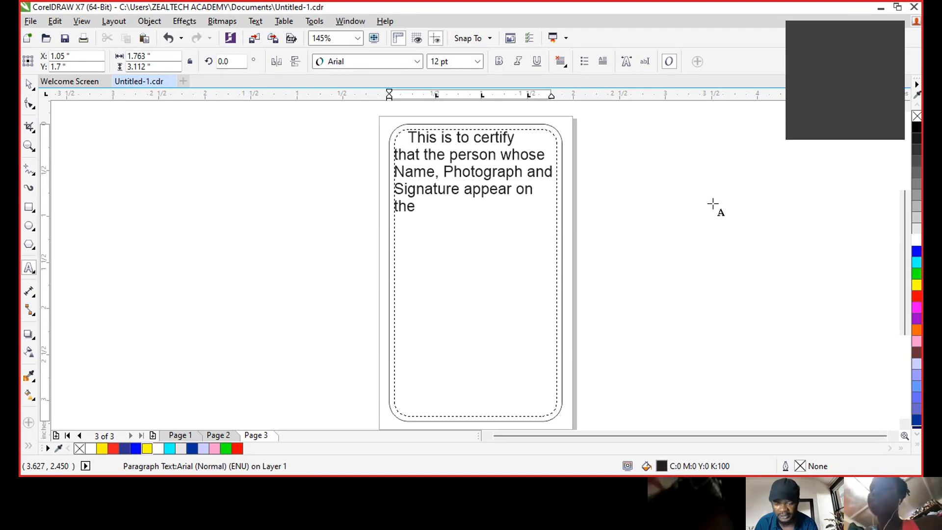
text(reverse of thi)
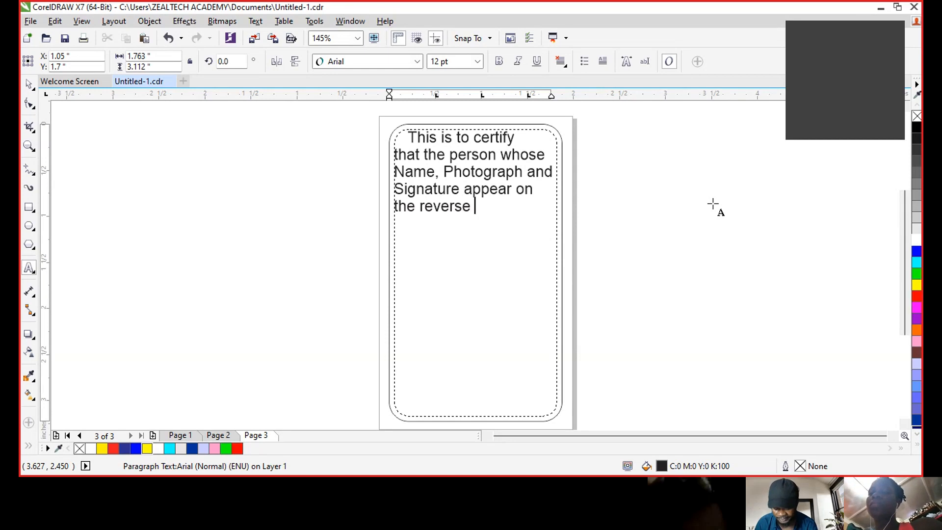
text(s I)
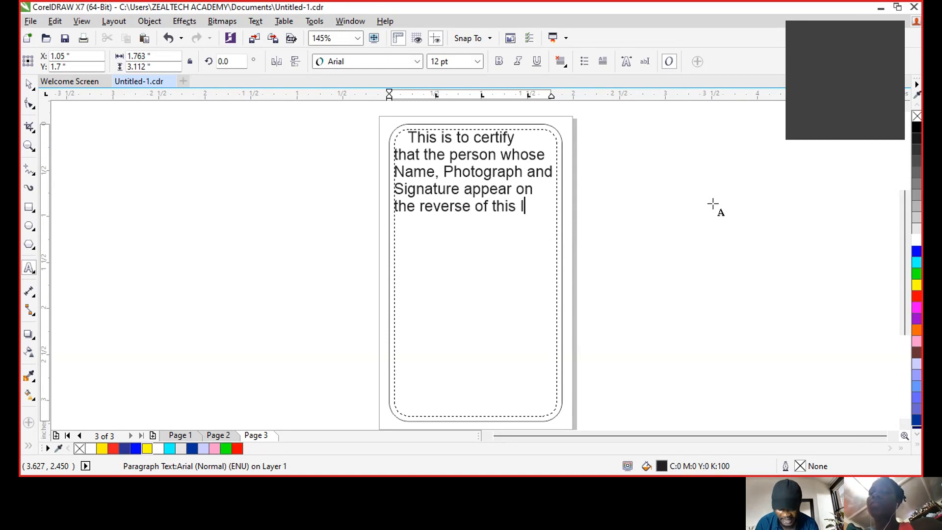
text(D Card)
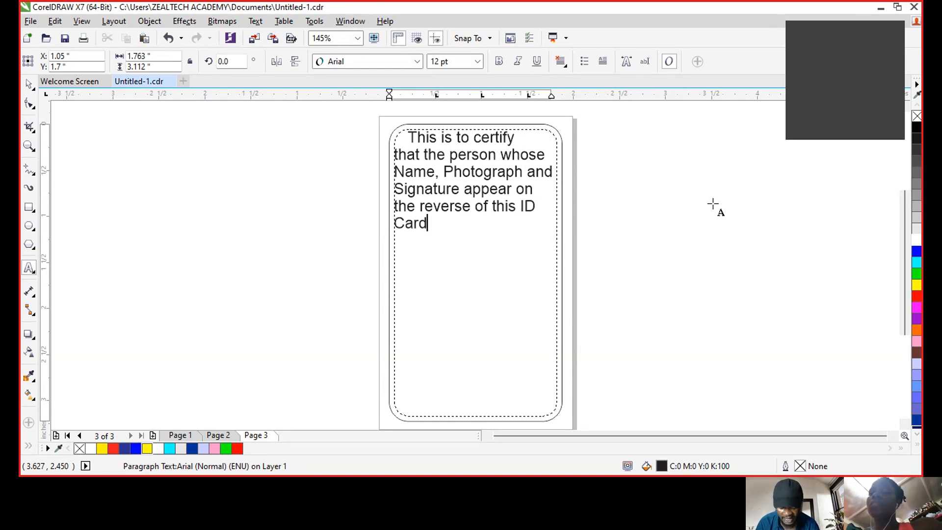
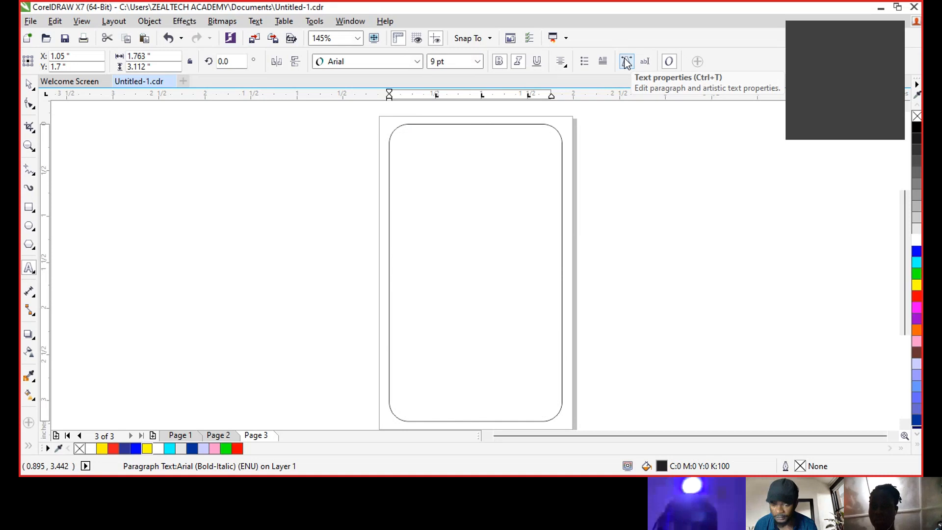
- Shrink the certification paragraph to 9 pt and finish editing the text
key(ctrl+KP_2)
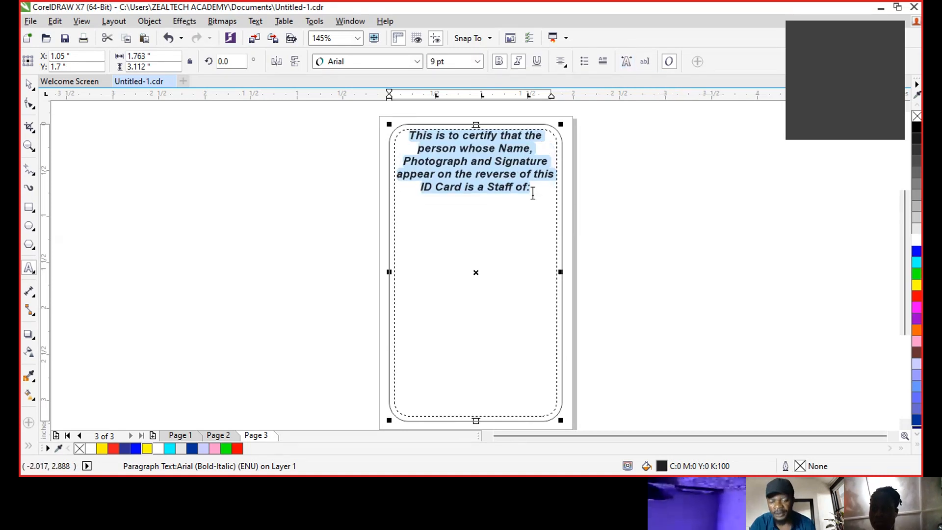
click(560, 189)
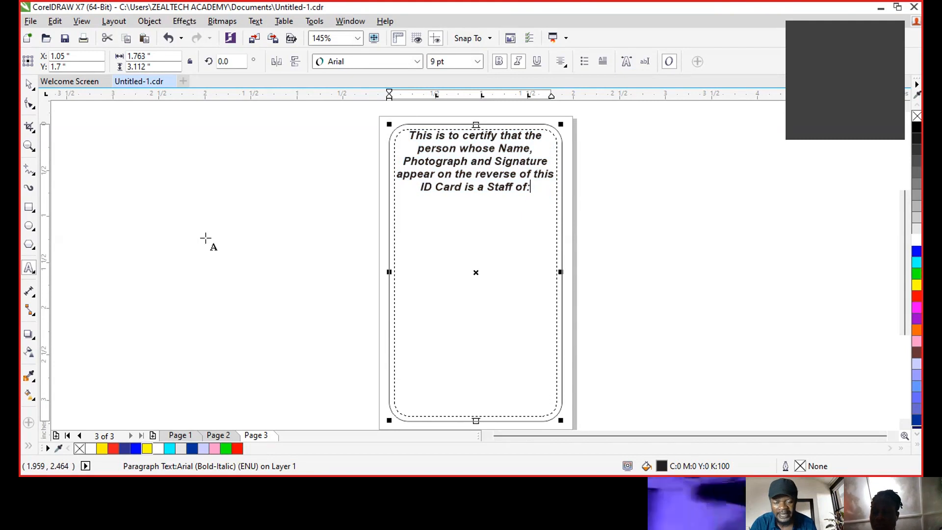
key(ctrl+space)
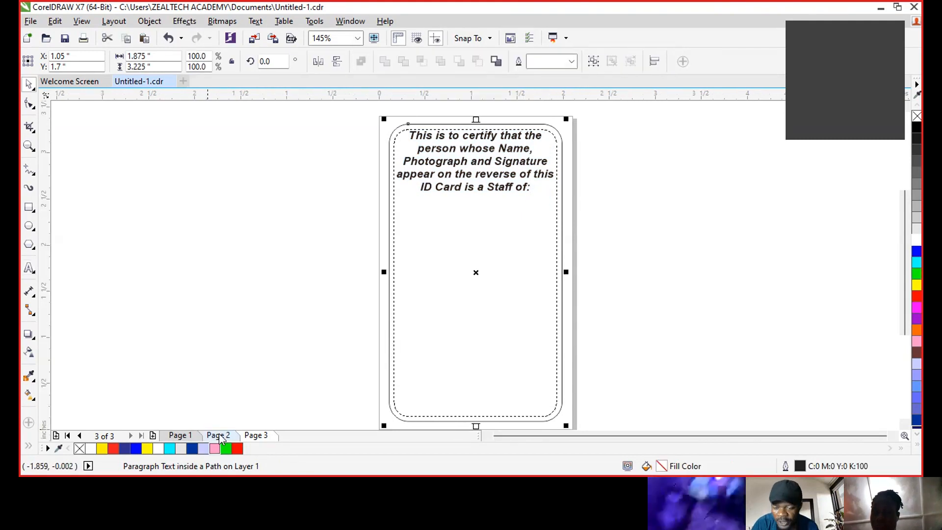
- Copy the logo and address header from Page 2 and paste it below the certification text on Page 3
click(219, 436)
click(323, 105)
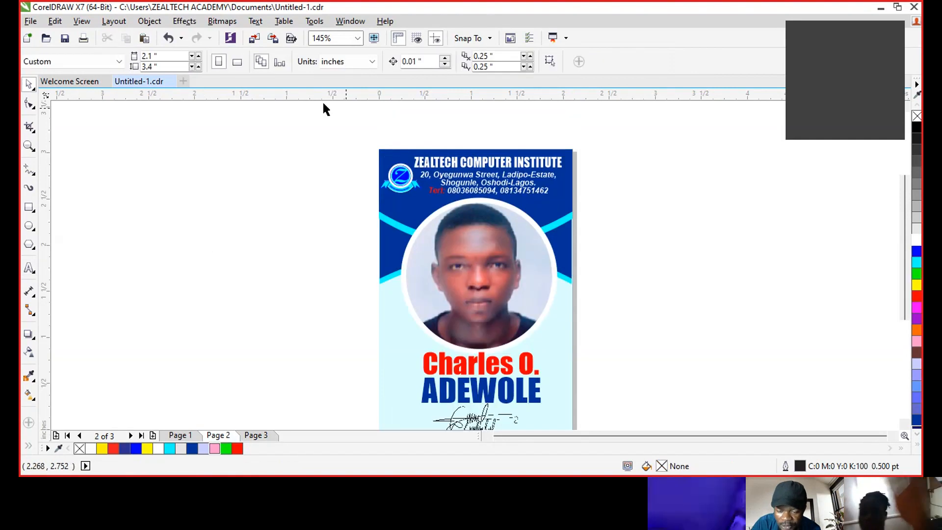
drag(323, 103, 333, 153)
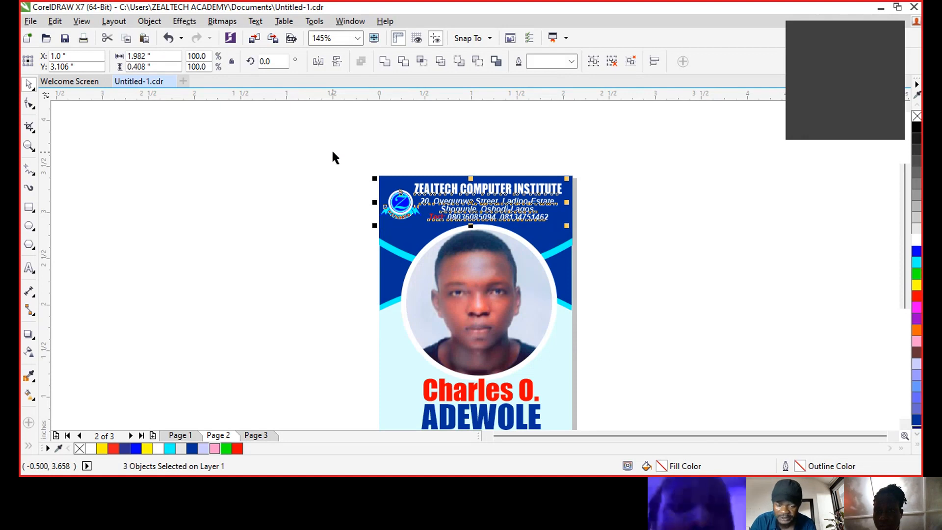
click(273, 436)
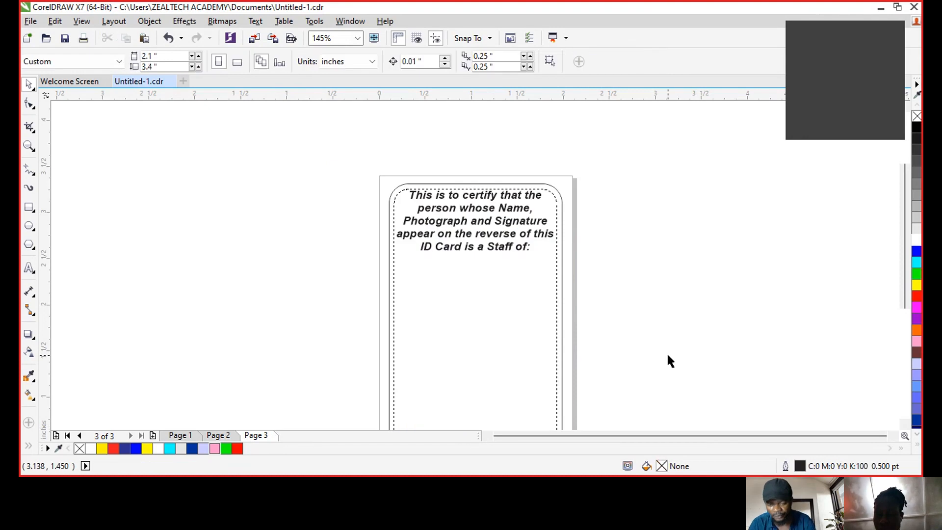
key(ctrl+v)
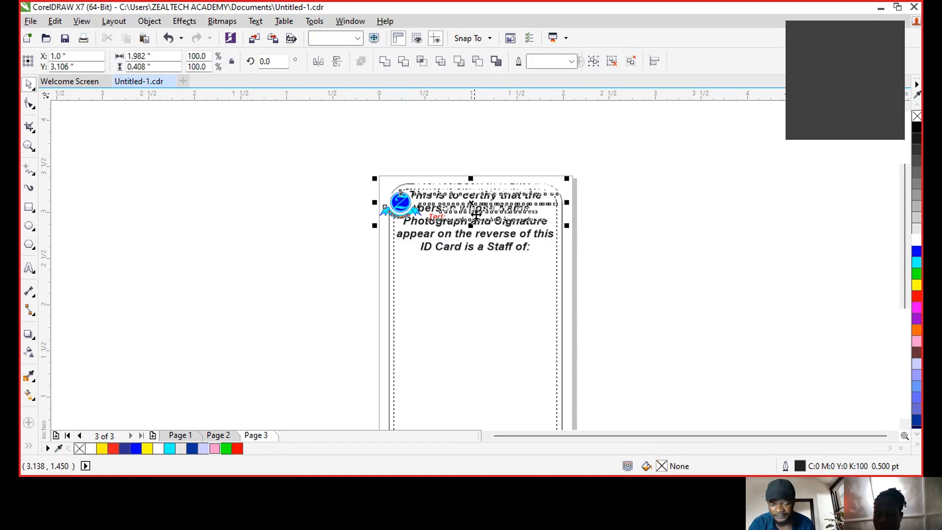
drag(468, 202, 470, 309)
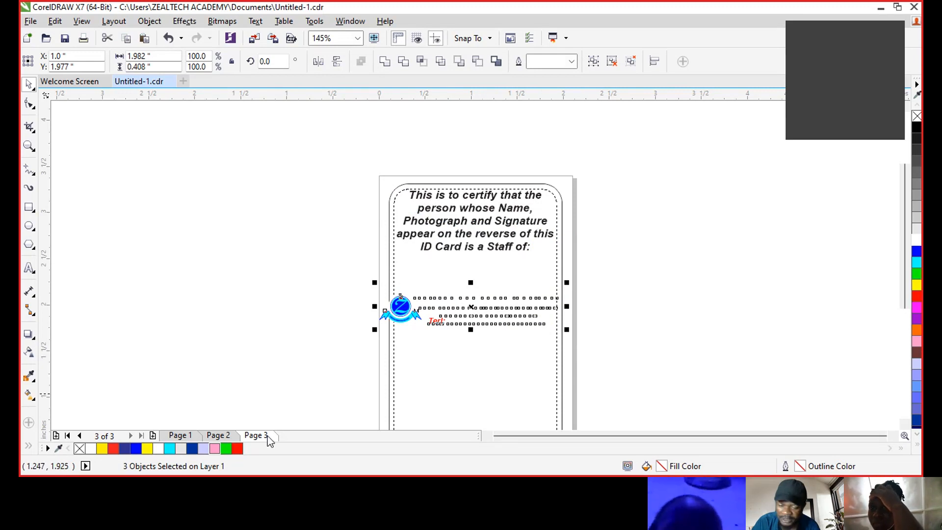
- Recolour the pasted white institute address text black
click(219, 435)
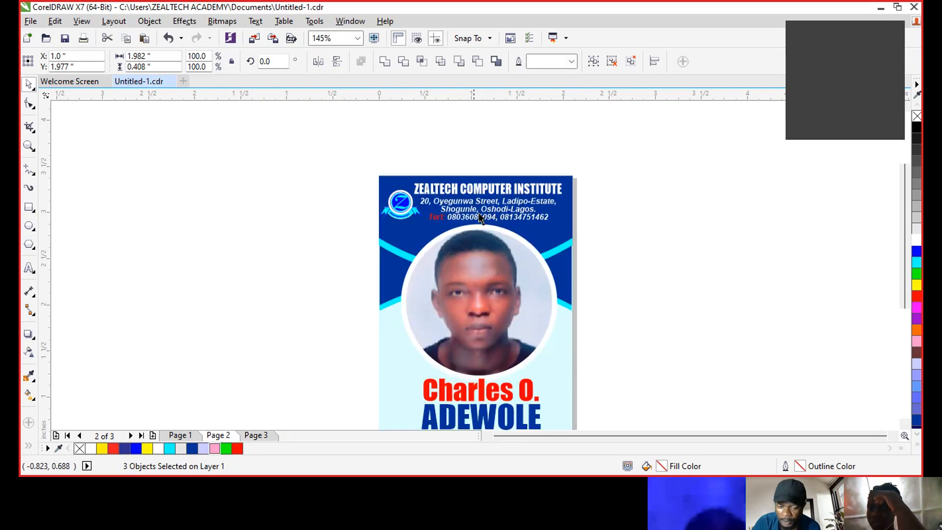
click(348, 311)
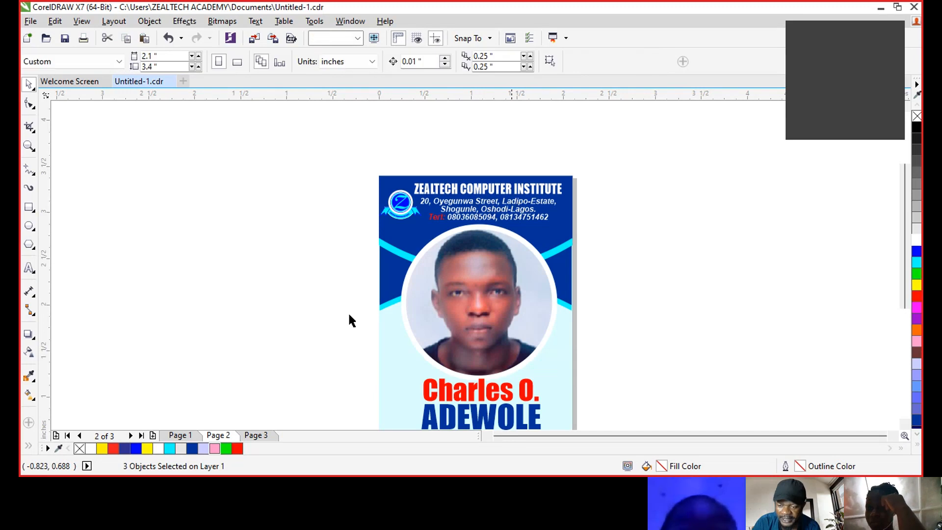
click(262, 435)
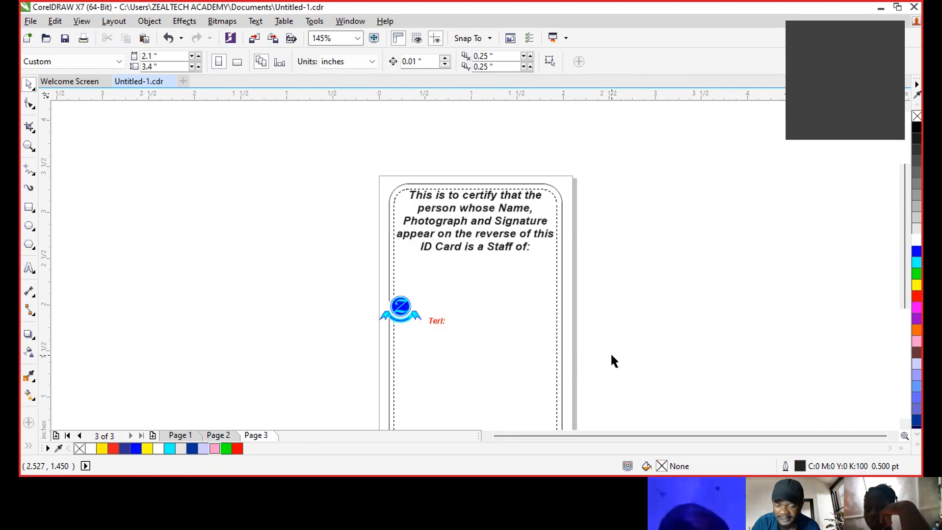
drag(393, 267, 395, 258)
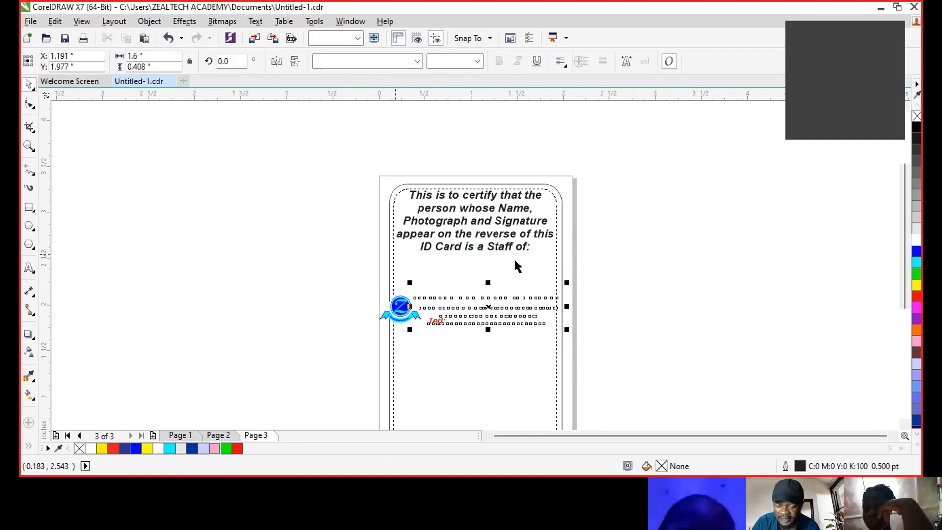
click(917, 127)
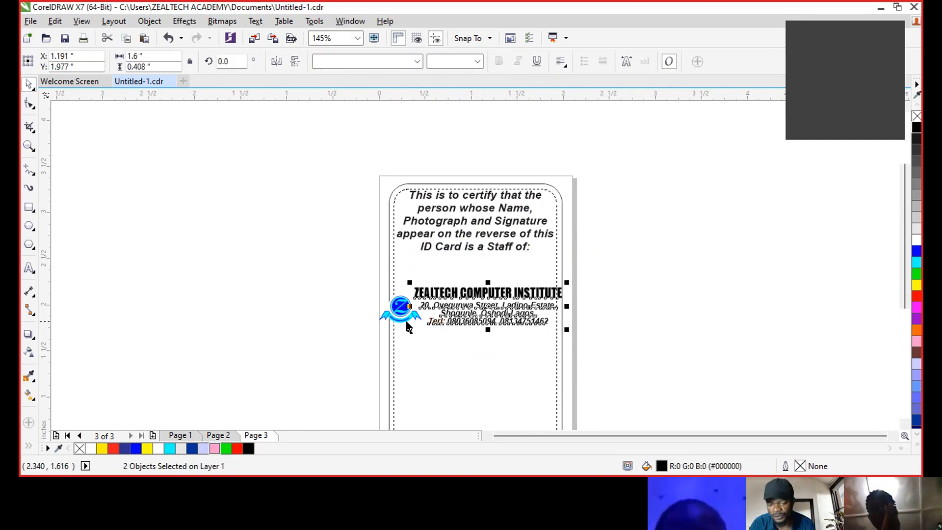
- Shrink the logo and address together to fit inside the rounded frame
drag(566, 340, 368, 264)
mouse_move(567, 330)
mouse_down()
mouse_move(553, 327)
mouse_move(572, 333)
mouse_up()
click(562, 276)
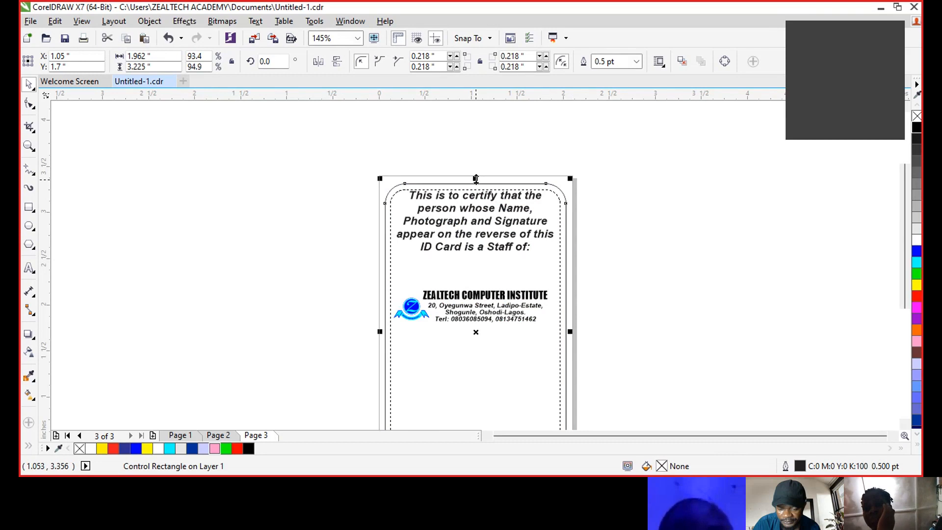
click(580, 342)
- Resize and nudge the logo and address so they span the frame below the certification text
drag(580, 342, 375, 267)
drag(468, 286, 468, 279)
drag(555, 314, 570, 349)
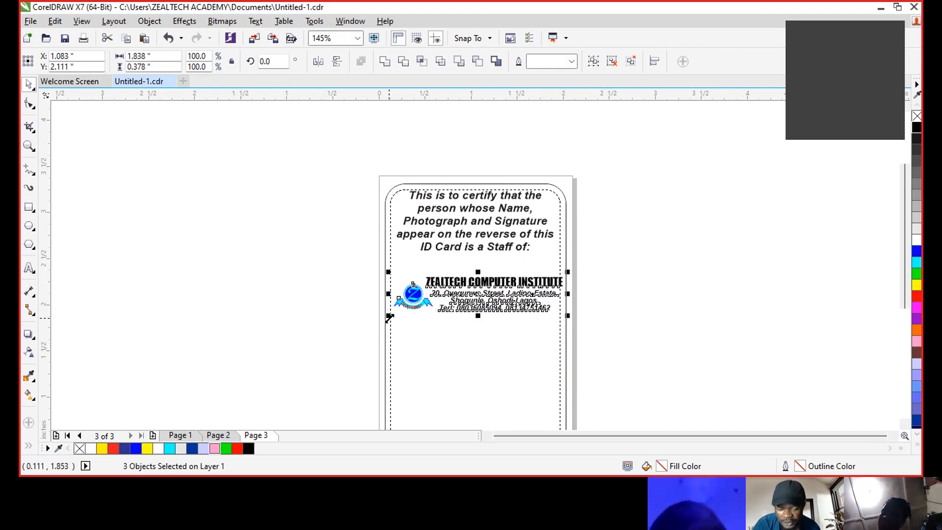
drag(385, 319, 379, 326)
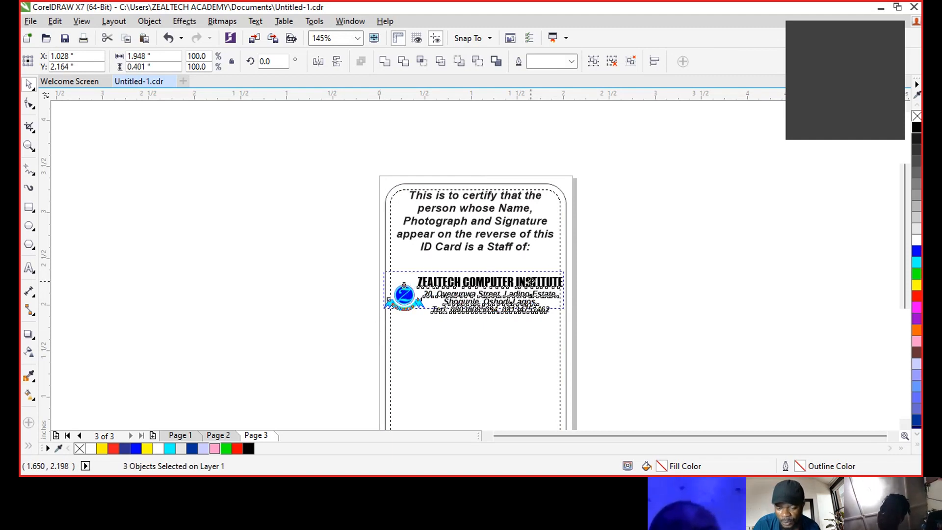
drag(533, 287, 534, 281)
click(681, 286)
click(404, 294)
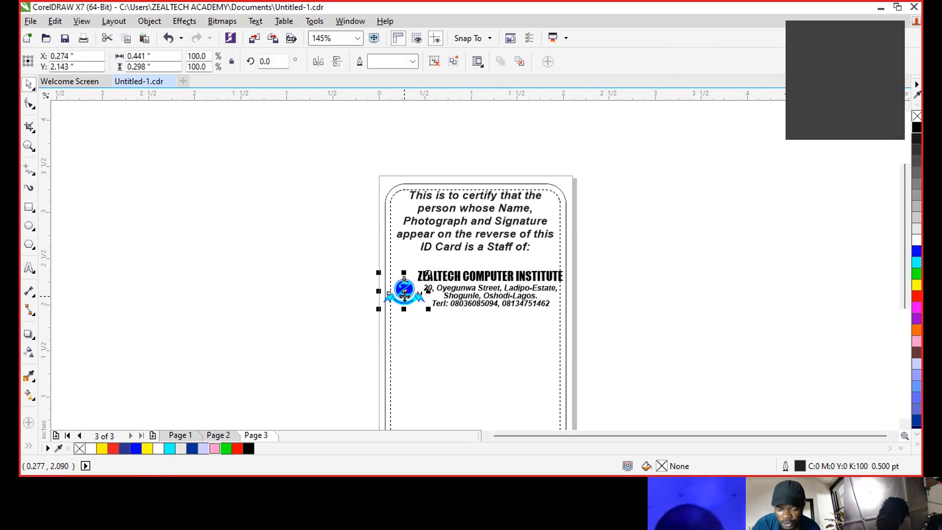
- Convert the institute logo to a Grayscale (8-bit) bitmap
click(222, 21)
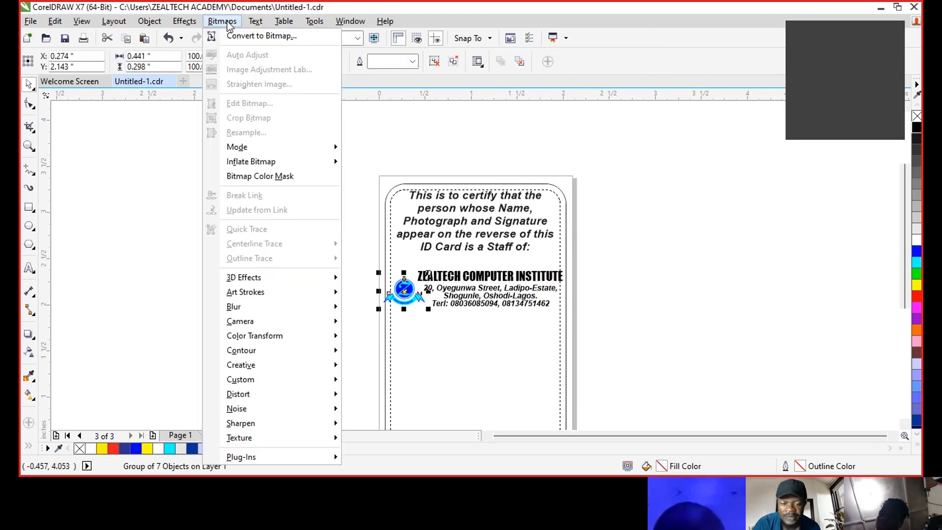
click(252, 36)
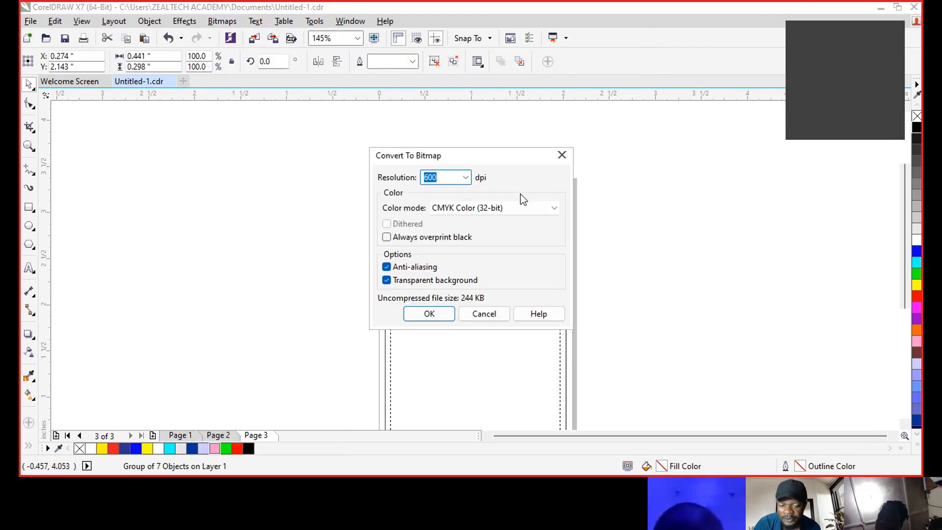
click(446, 209)
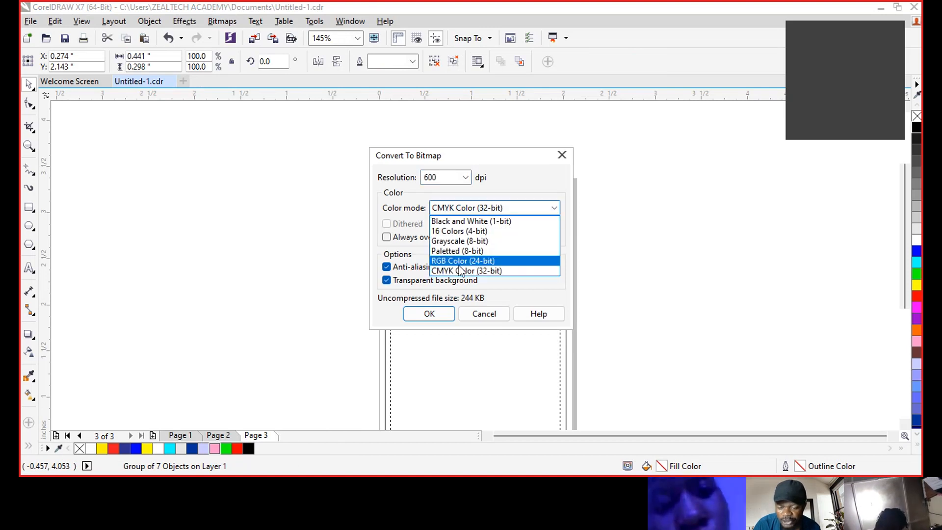
click(470, 242)
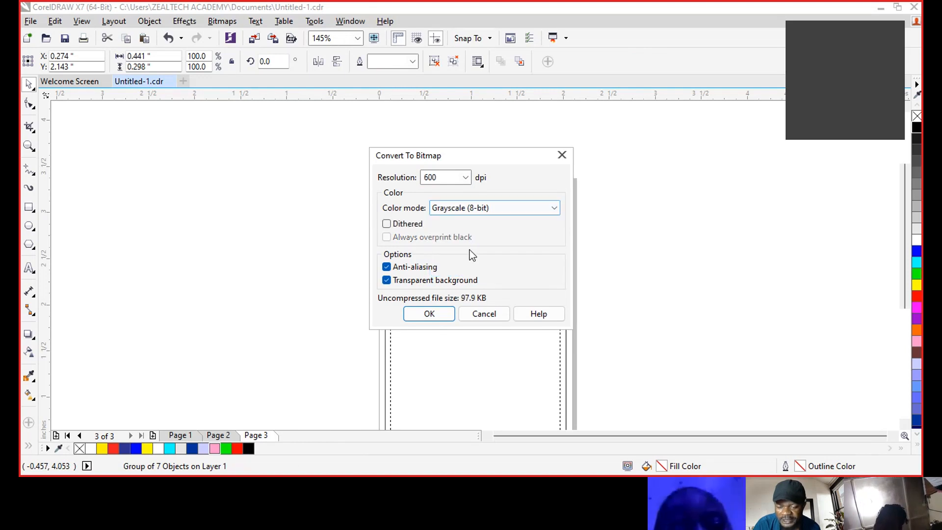
click(430, 314)
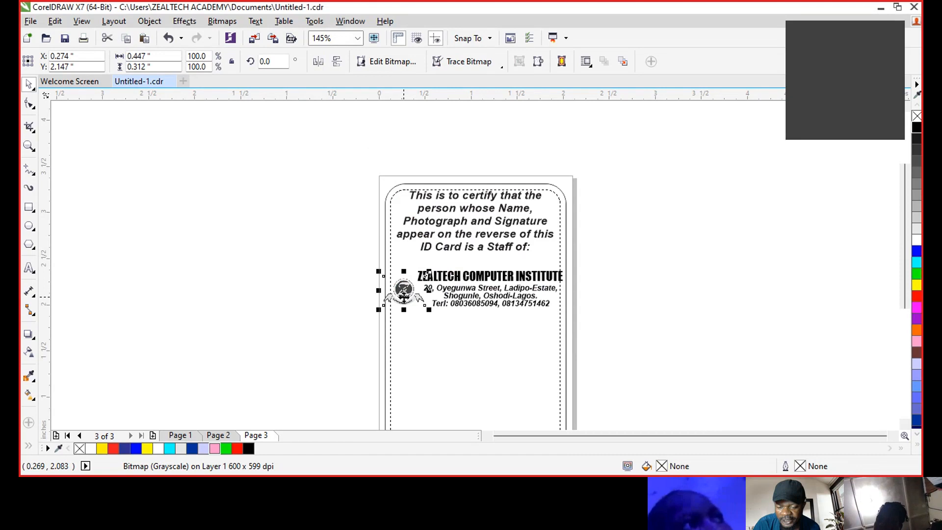
- Apply a 0.65 Gamma colour transform to the logo bitmap
scroll(403, 295, up, 5)
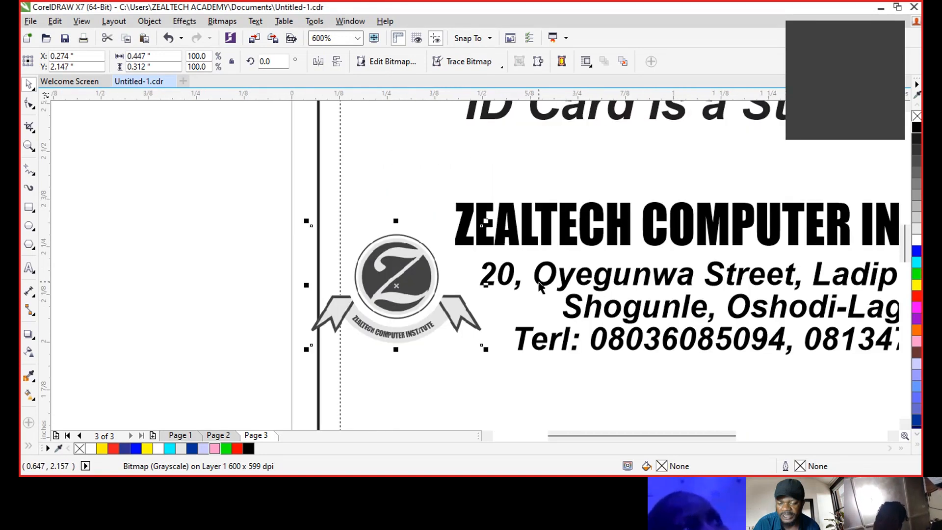
click(185, 22)
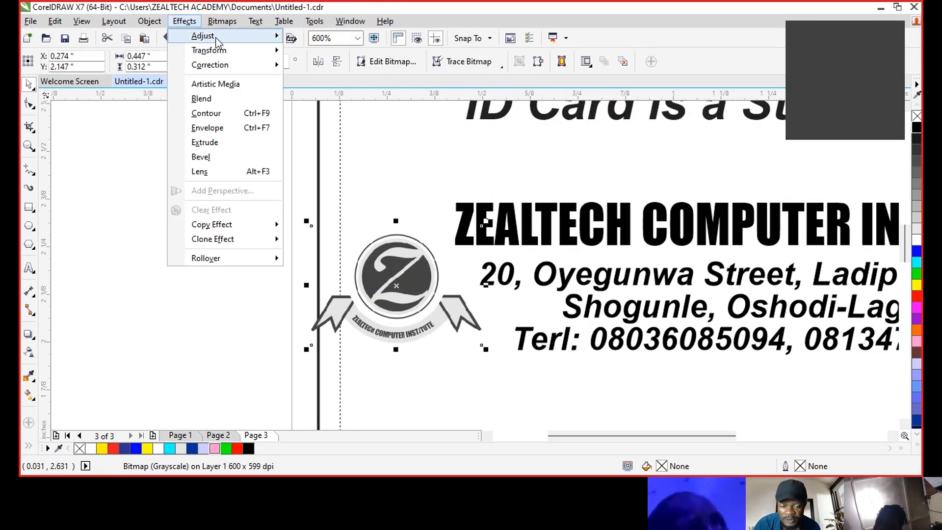
mouse_move(217, 40)
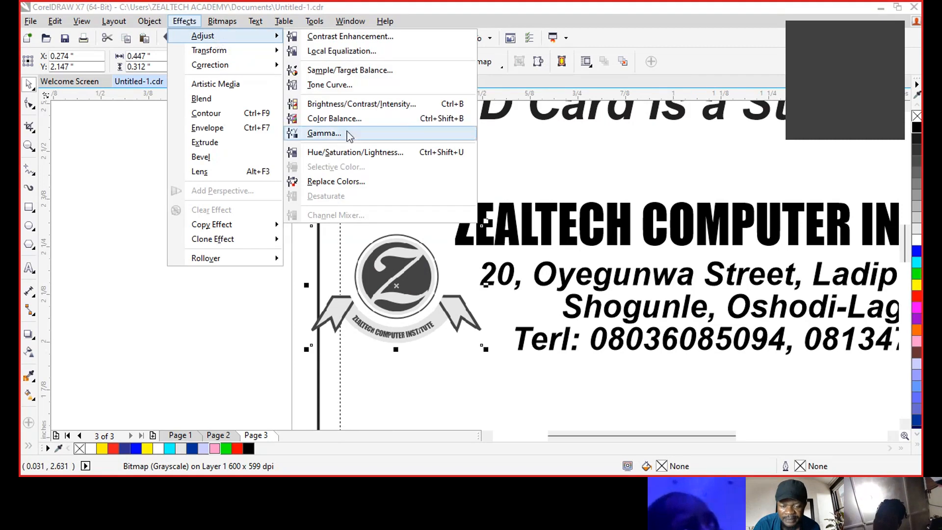
click(339, 133)
click(428, 230)
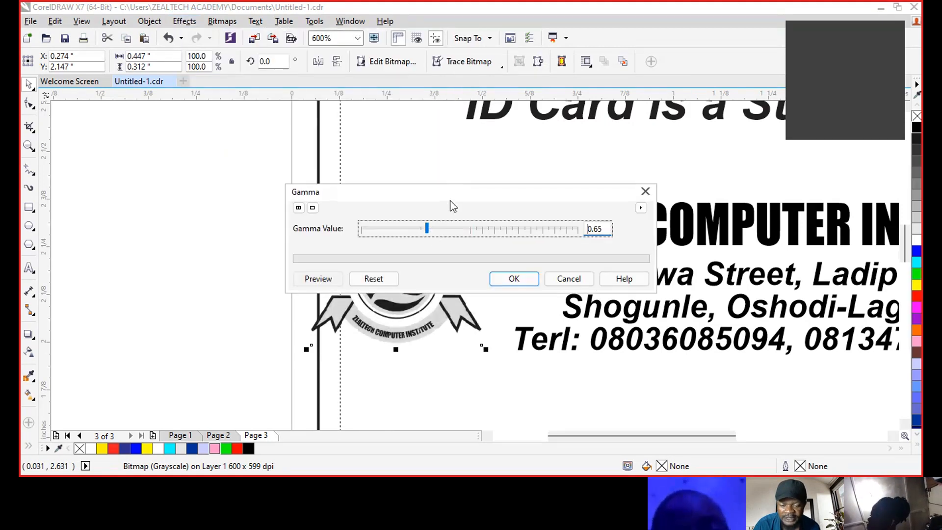
drag(453, 190, 504, 108)
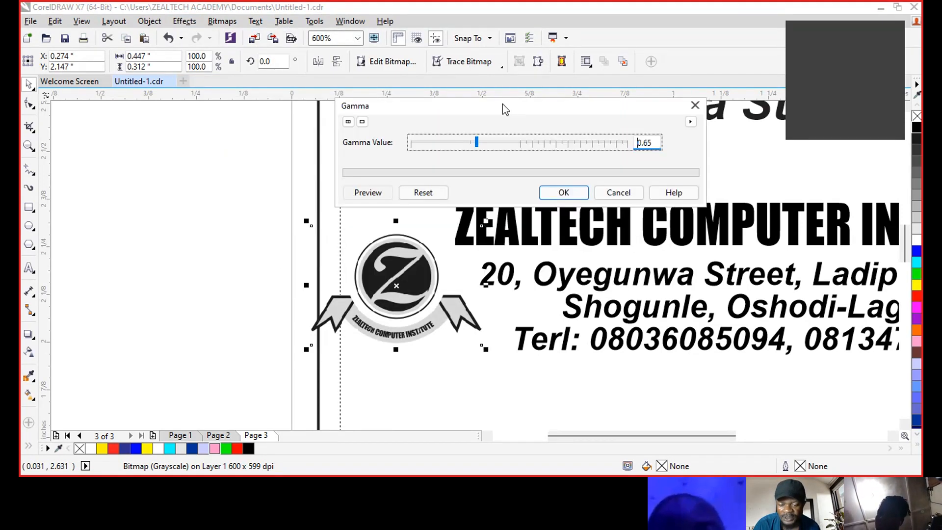
click(561, 191)
key(shift+F4)
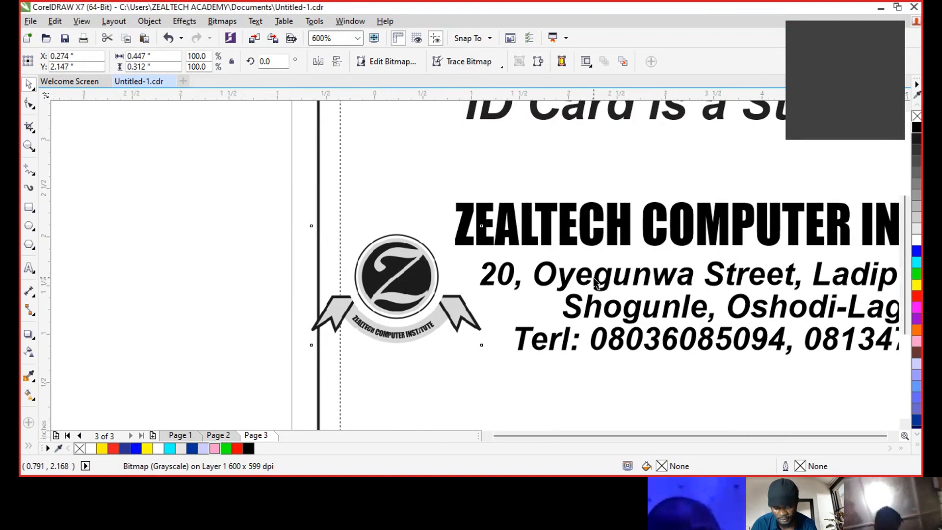
click(703, 238)
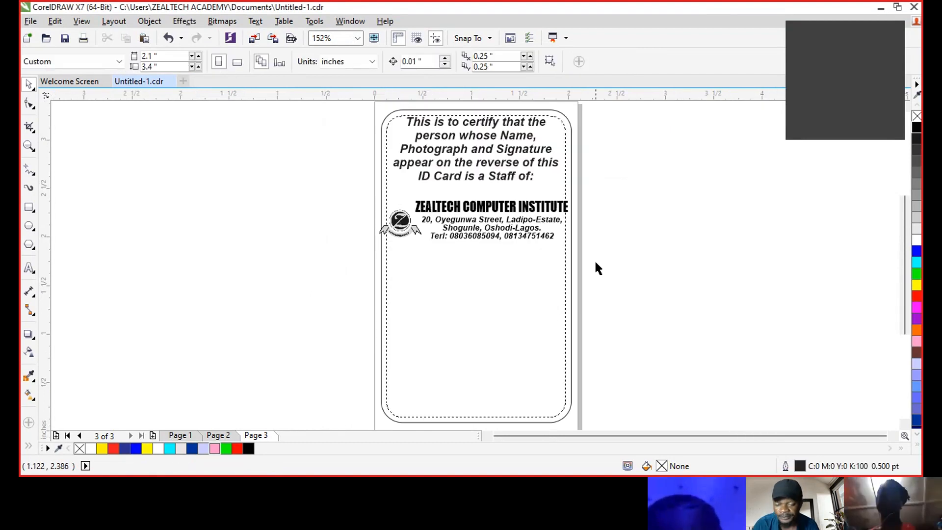
- Nudge the institute name and address slightly up and to the left
drag(480, 196, 405, 175)
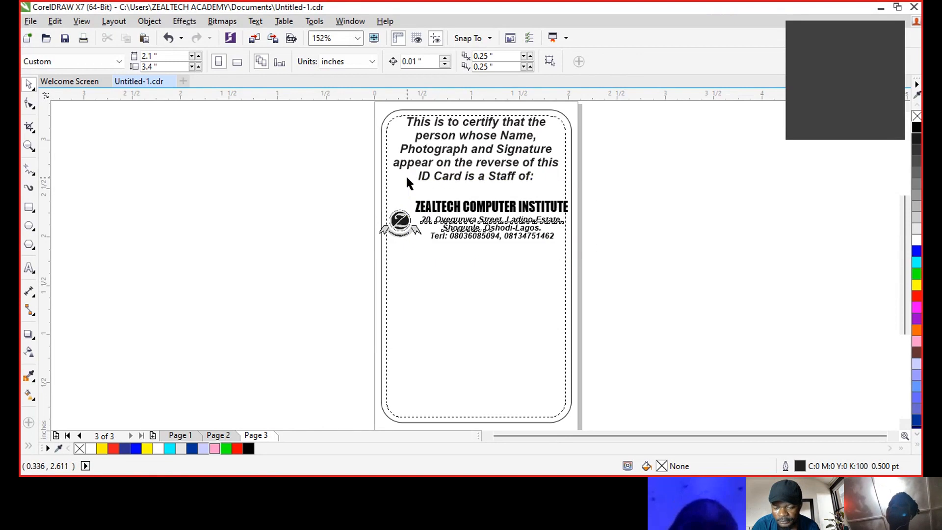
drag(444, 203, 439, 202)
click(650, 221)
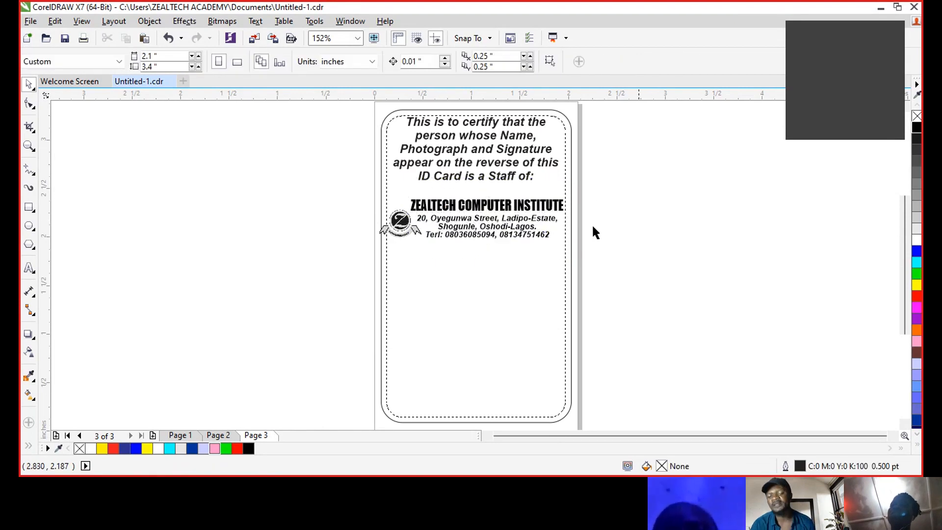
- Add the line 'If found, please return to the Address above or to the Nearest Police Station.'
double_click(531, 179)
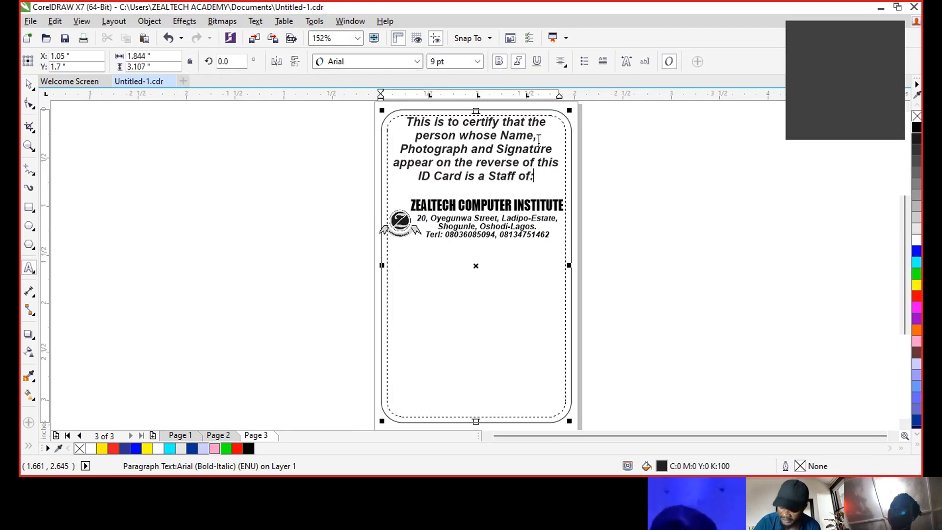
key(Return)
key(Return)
key(Return)
key(Return)
key(Return)
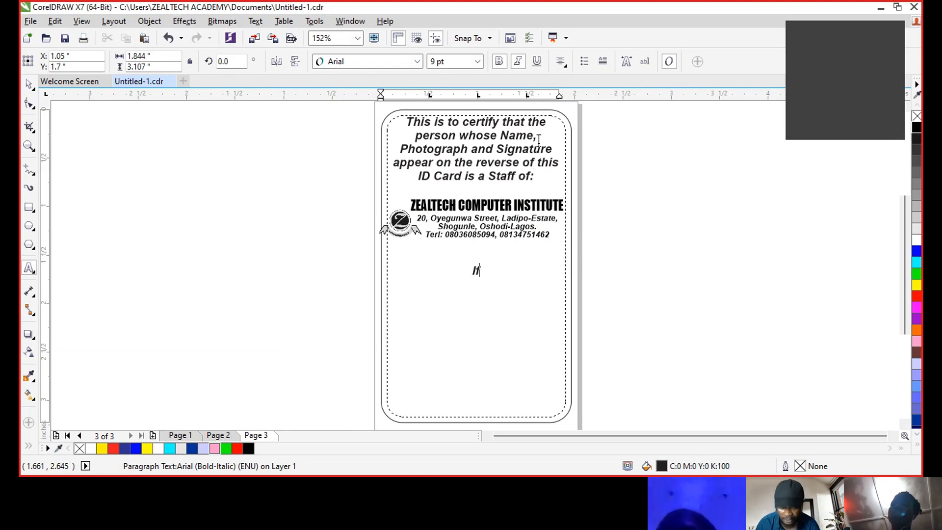
text(If found, pl)
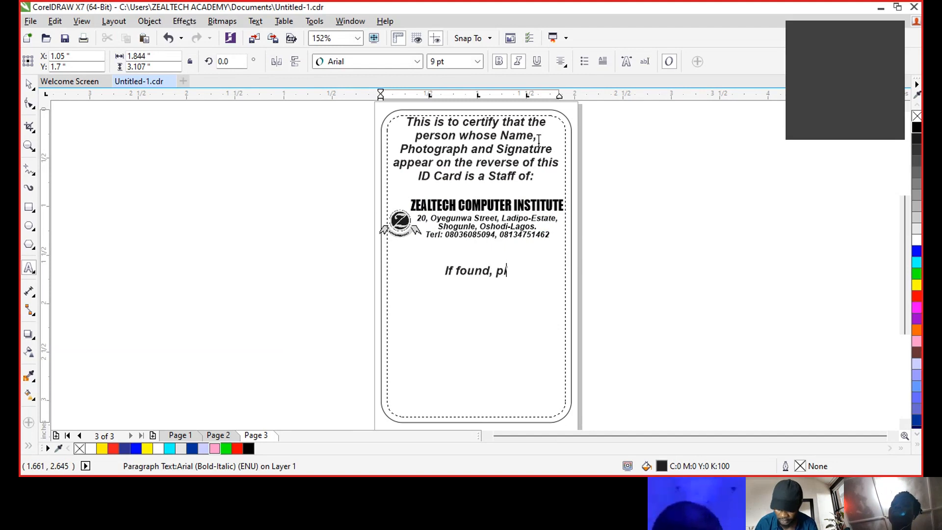
text(ease ret)
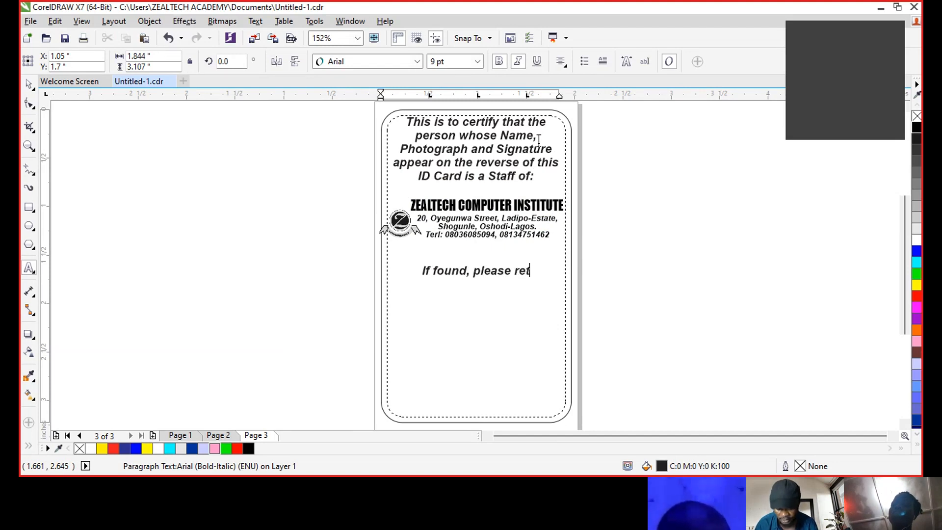
text(urn to the)
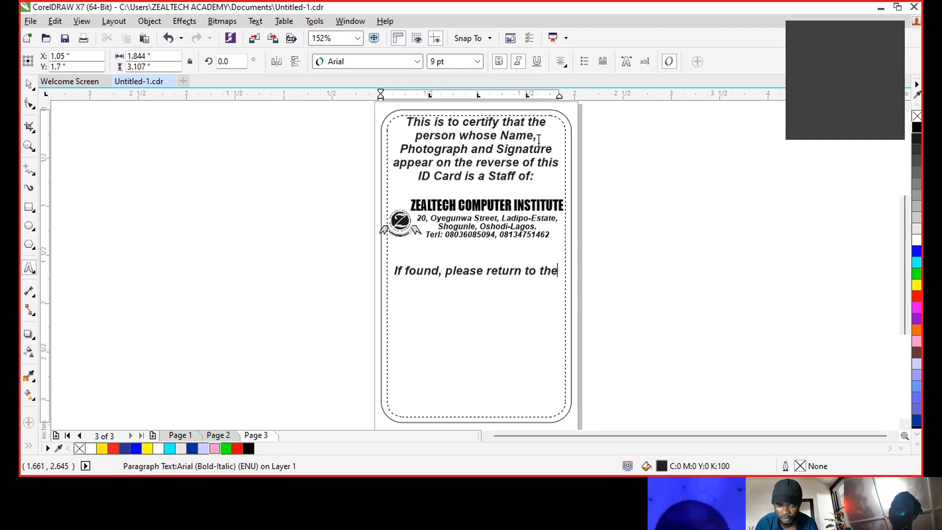
text(Addre)
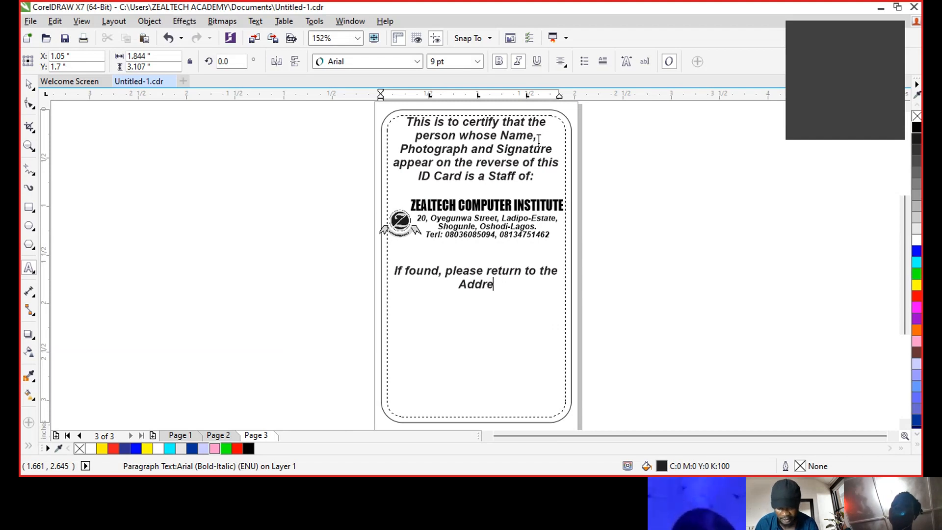
text(ss ab)
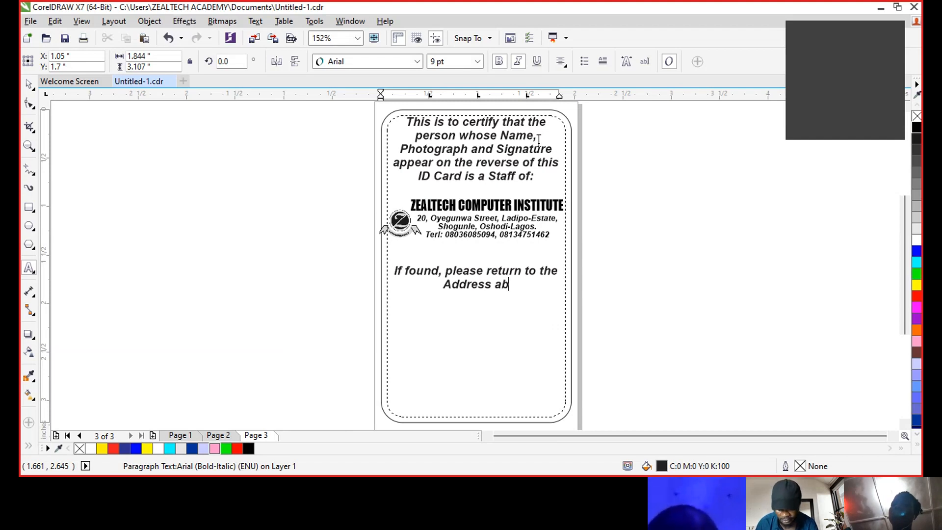
text(ove o)
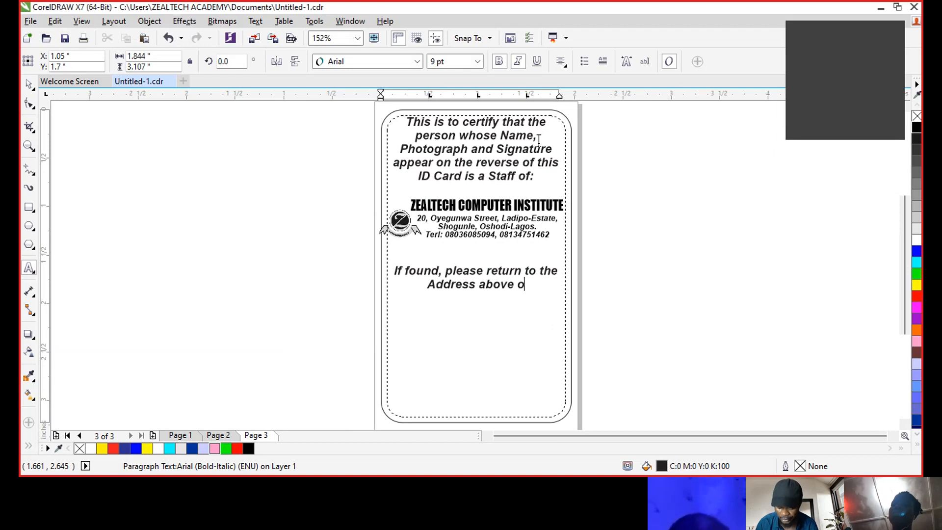
text(r to the )
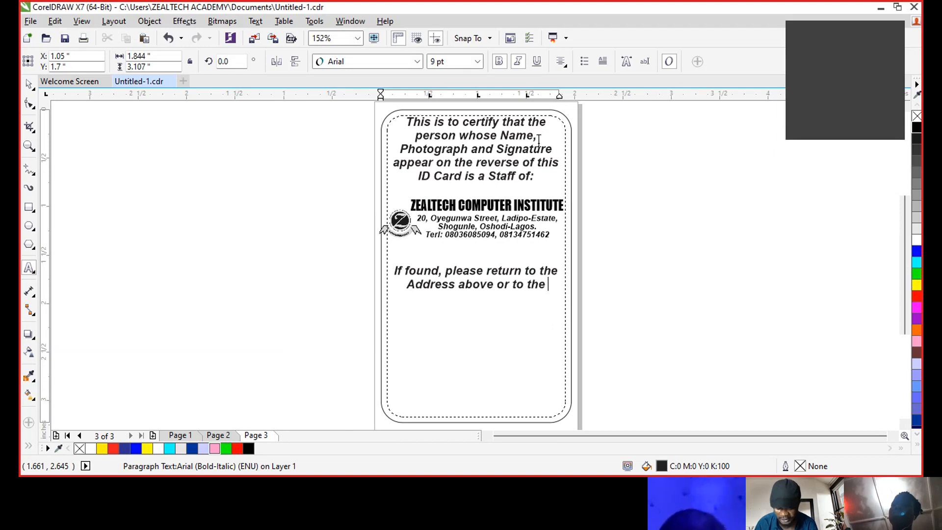
text(near)
key(BackSpace)
key(BackSpace)
key(BackSpace)
key(BackSpace)
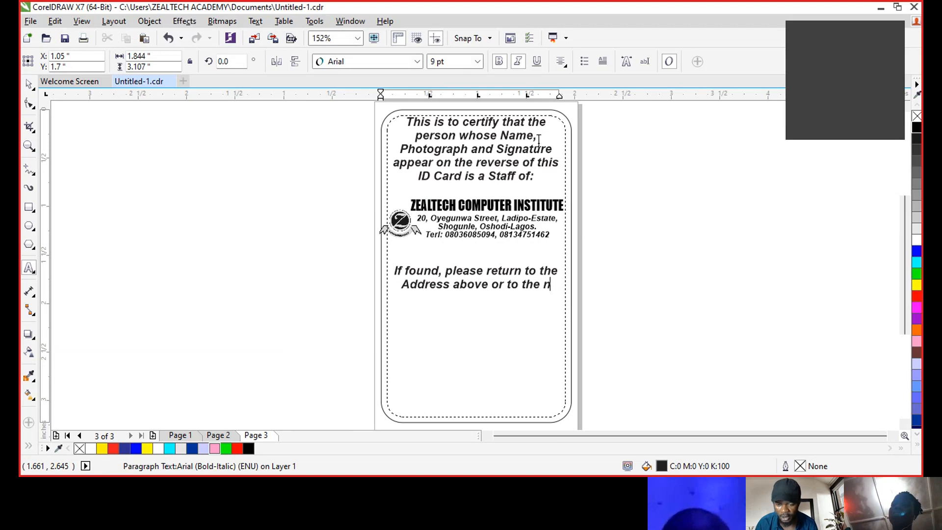
text(Neare)
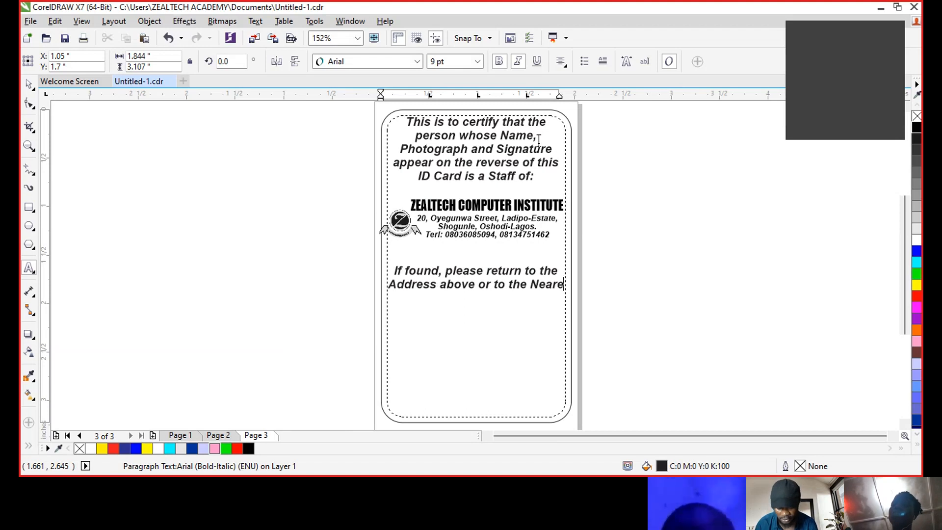
text(st Poli)
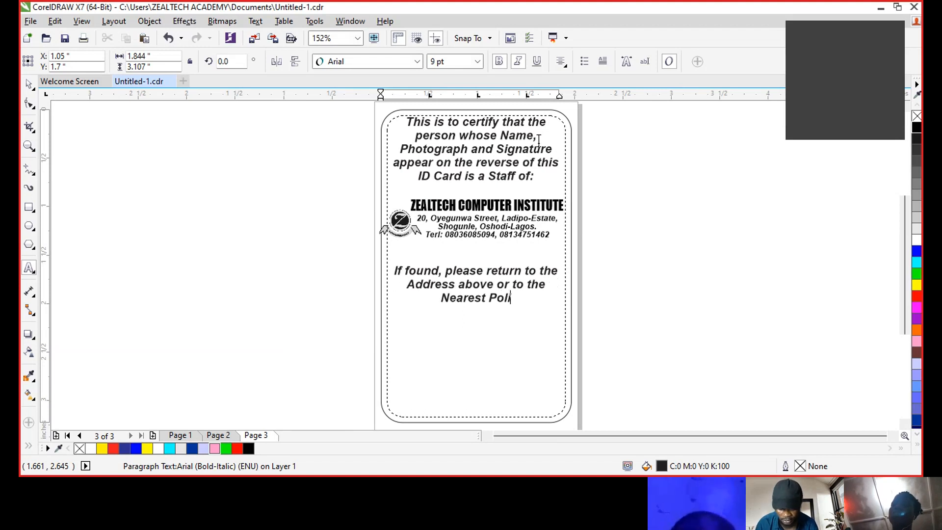
text(ce Sta)
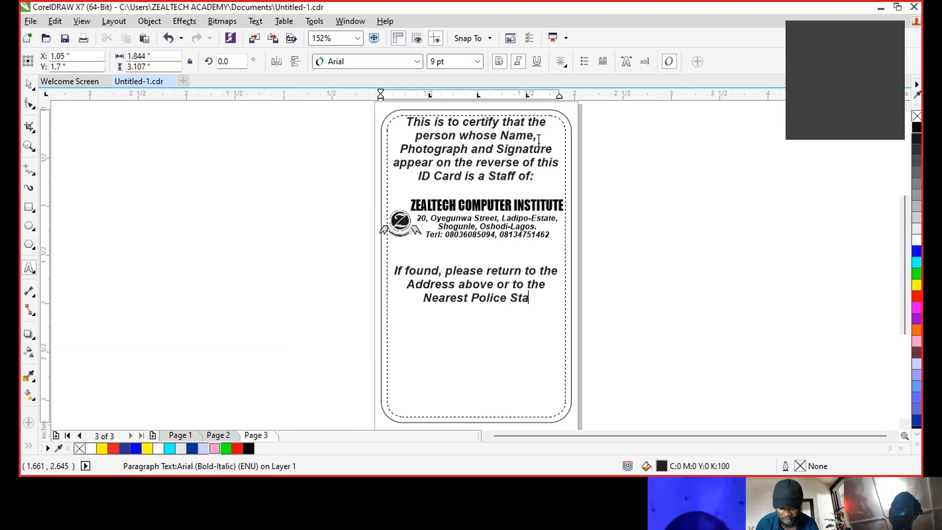
text(tion)
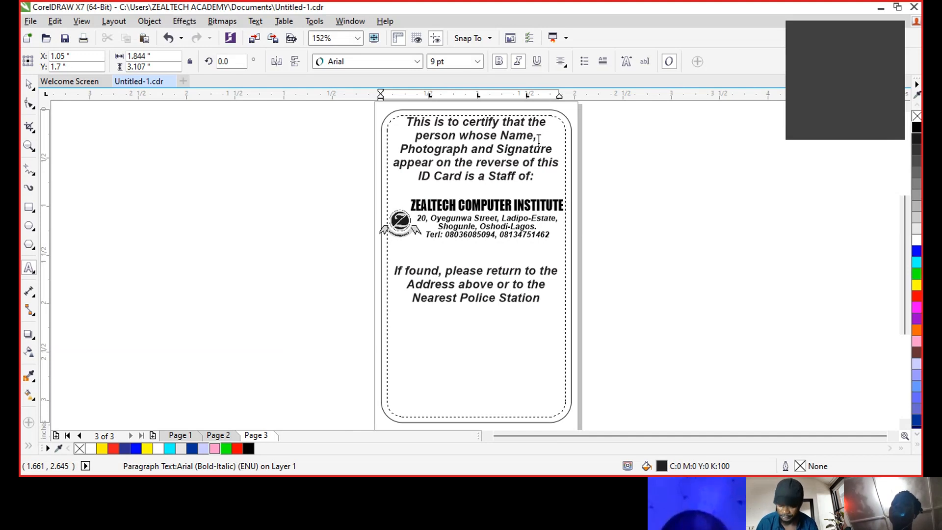
text(.)
key(ctrl+space)
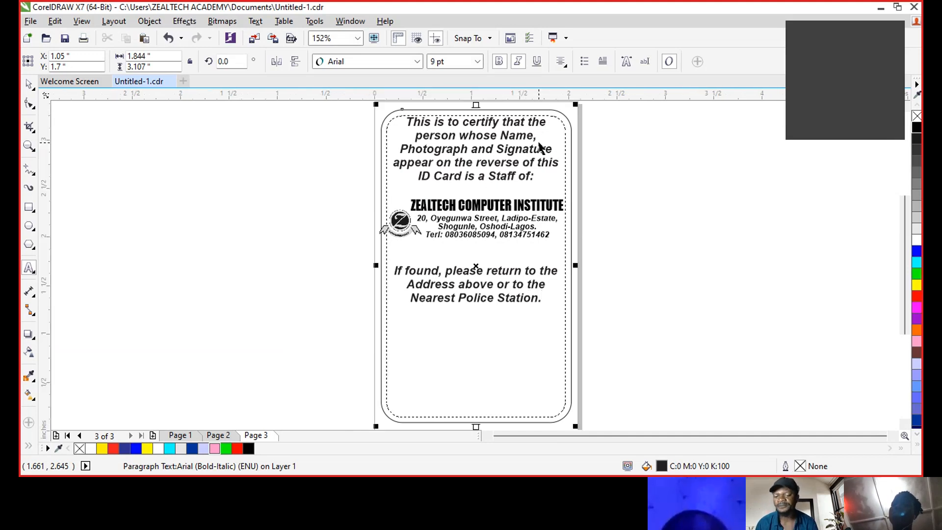
- Type a new text item reading 'Authorised' Signature' near the bottom of the card
click(658, 253)
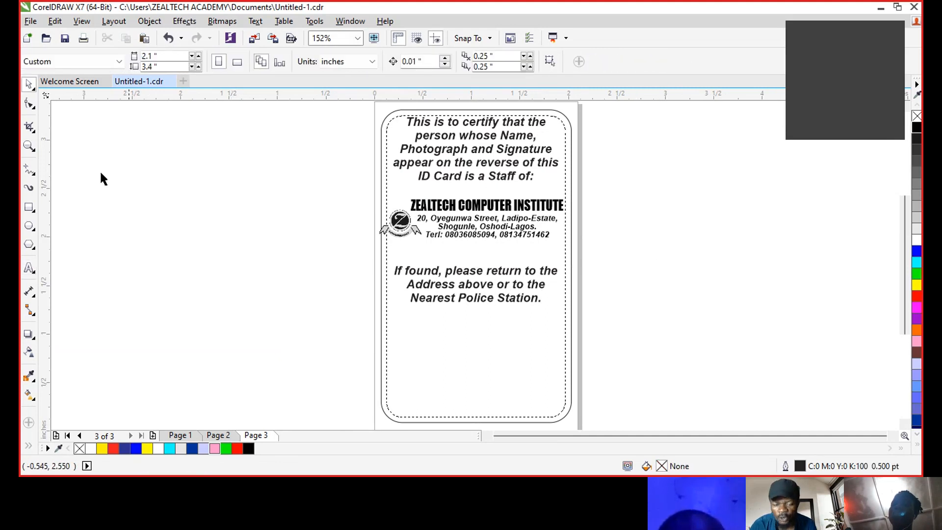
click(29, 268)
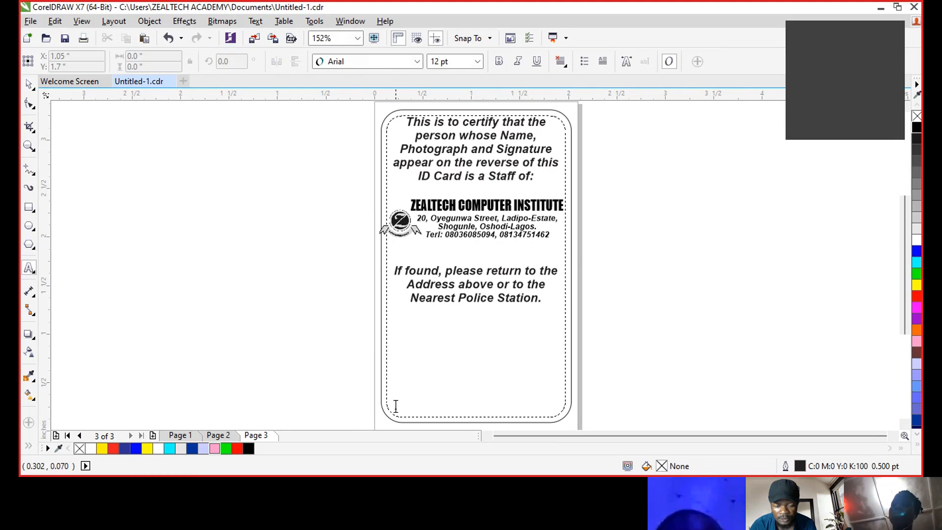
click(410, 398)
text(Autho)
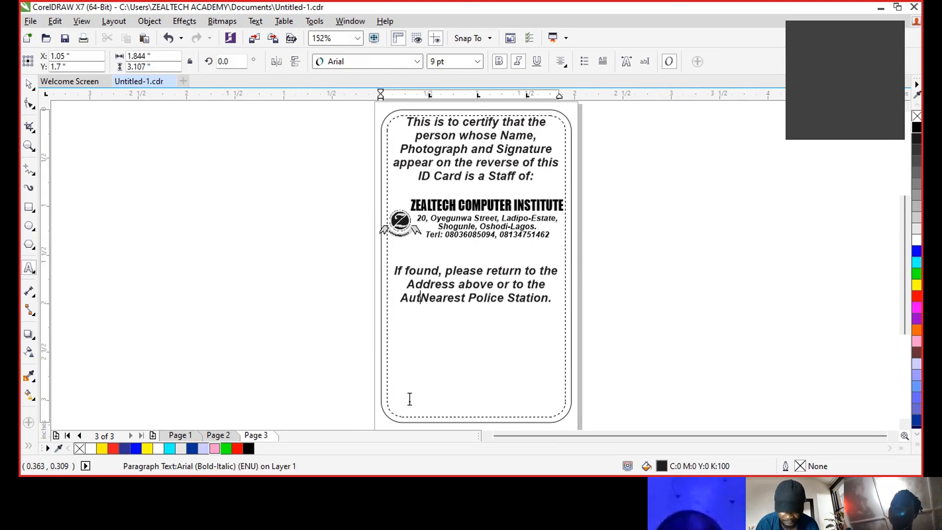
text(u)
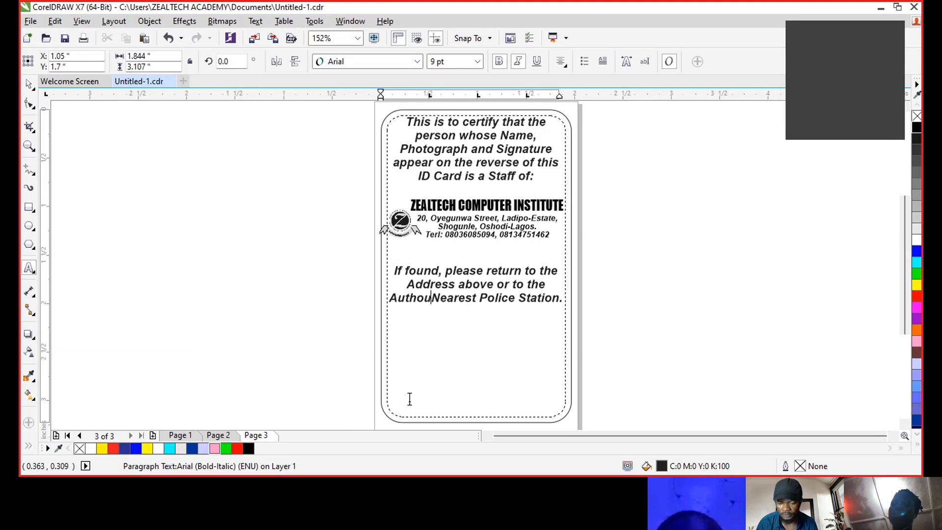
key(BackSpace)
key(BackSpace)
key(BackSpace)
key(BackSpace)
key(BackSpace)
key(BackSpace)
click(337, 396)
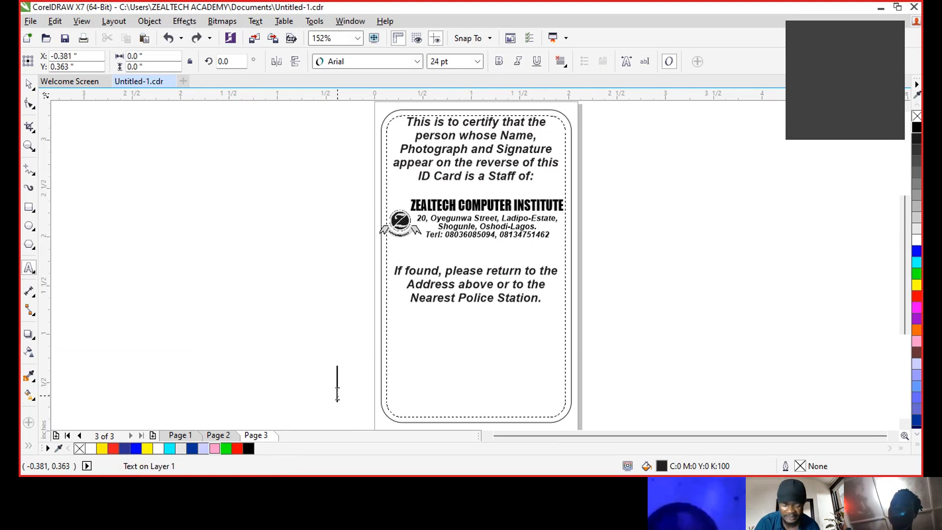
text(Aut)
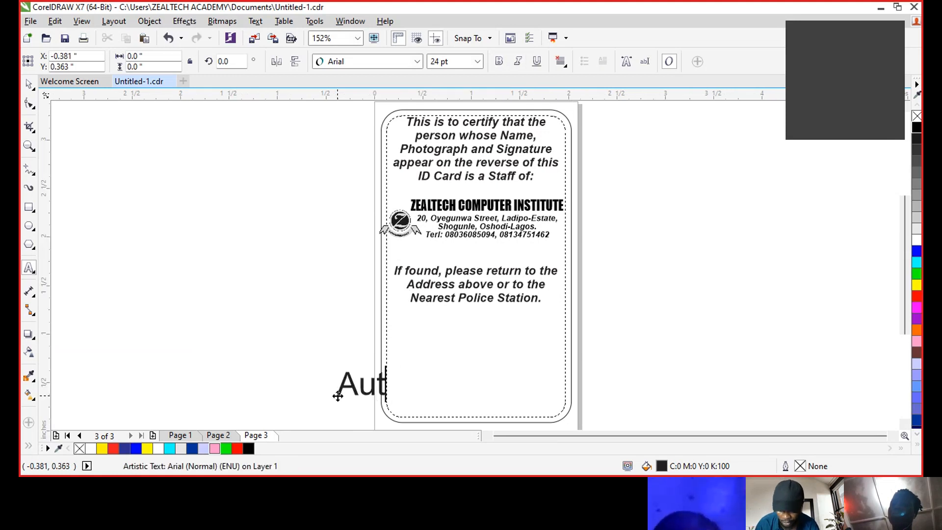
text(horise)
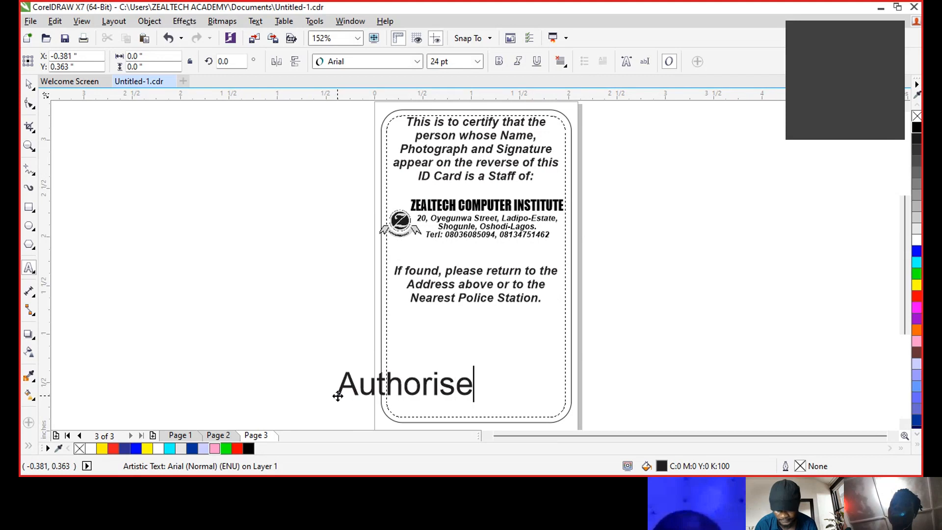
text(d)
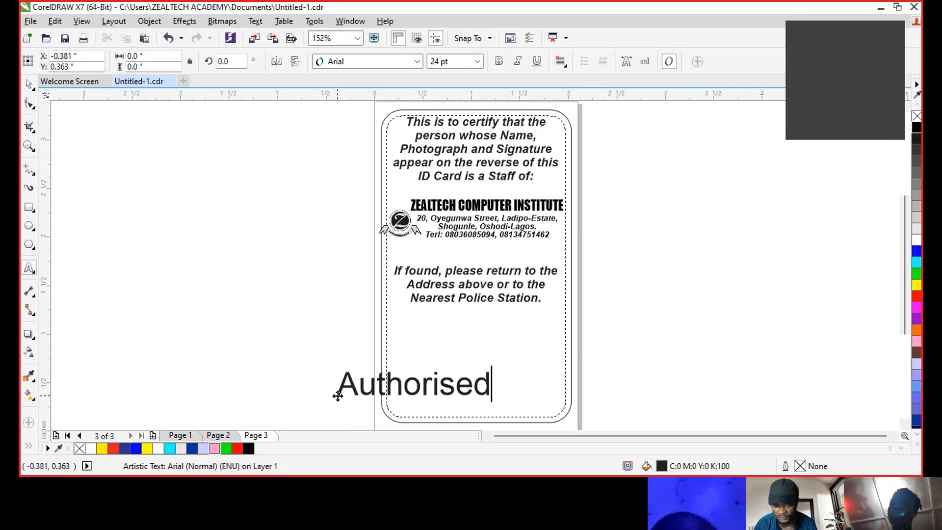
text('s)
key(BackSpace)
text(s)
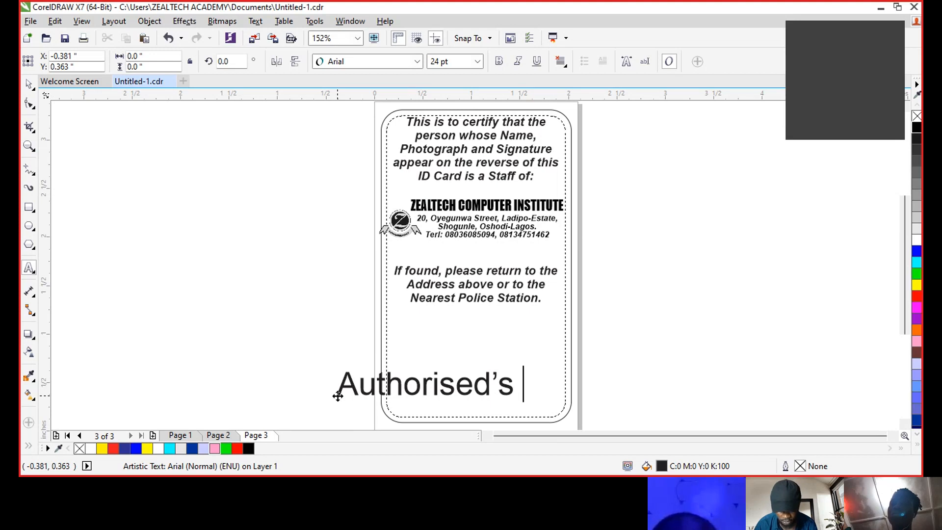
key(BackSpace)
key(BackSpace)
text(Sig)
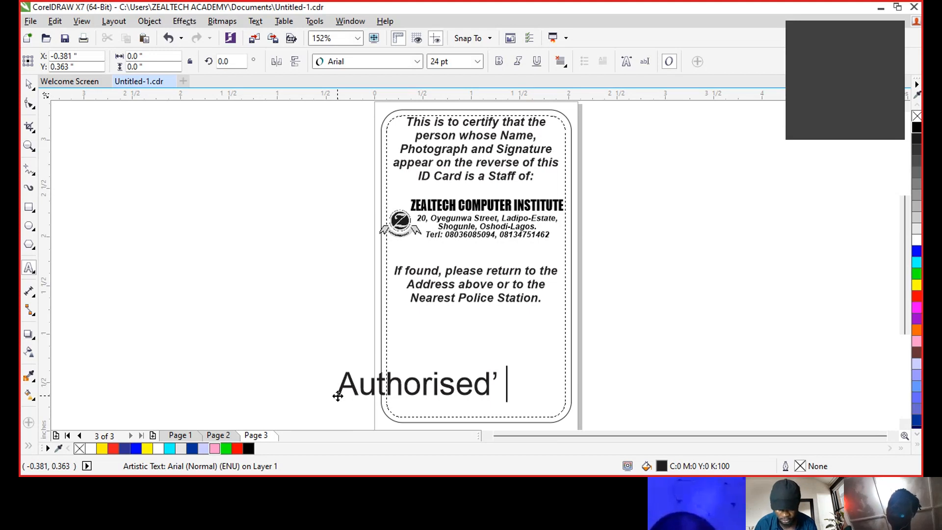
text(nature)
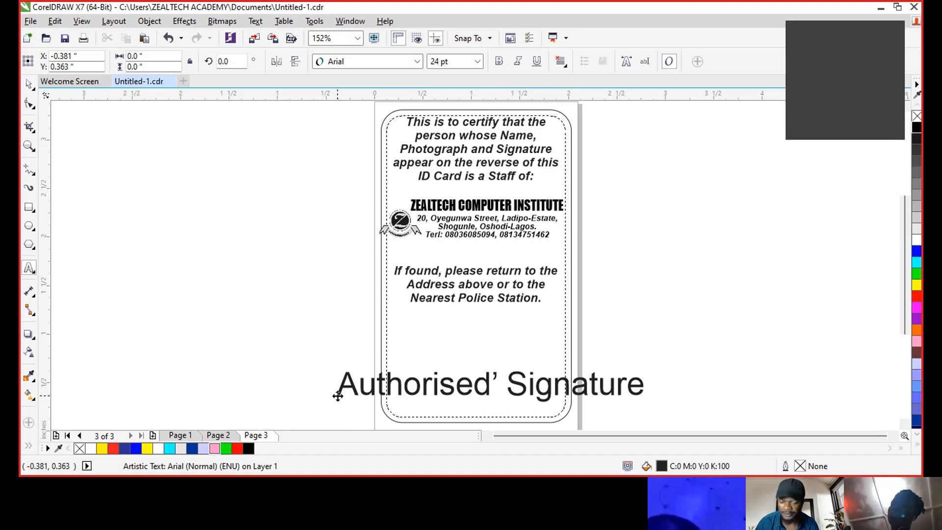
key(ctrl+space)
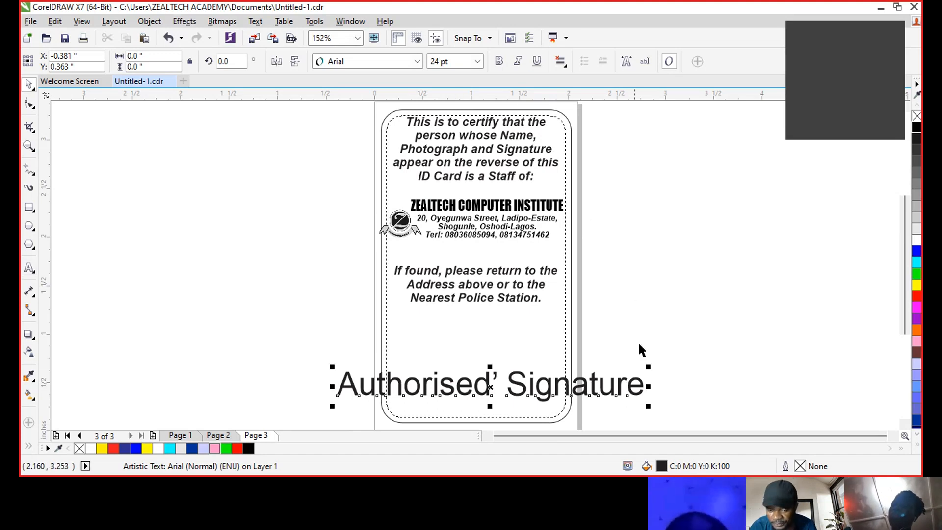
- Scale down 'Authorised' Signature', make it bold italic, and place it inside the frame's bottom
mouse_move(649, 406)
mouse_down()
mouse_move(551, 395)
mouse_move(575, 397)
mouse_move(572, 404)
mouse_move(557, 391)
mouse_up()
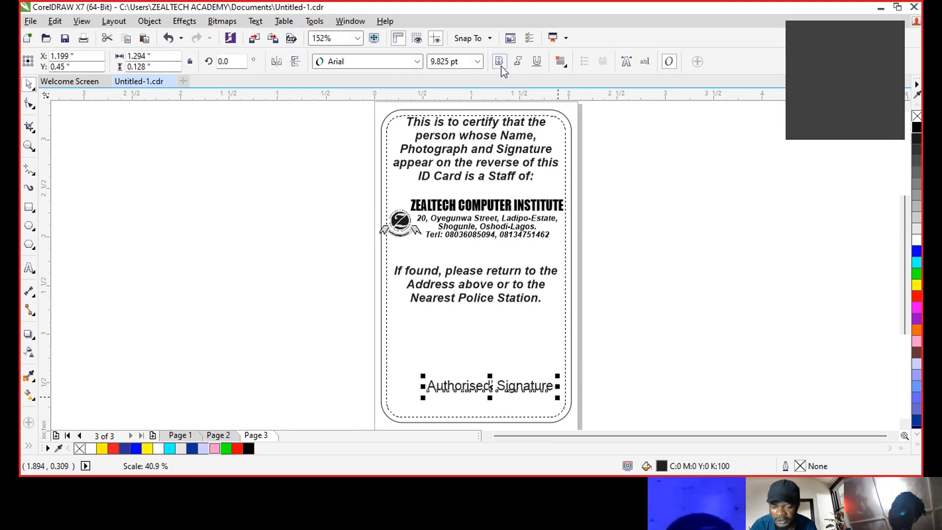
click(518, 61)
drag(509, 385, 483, 400)
drag(485, 392, 485, 383)
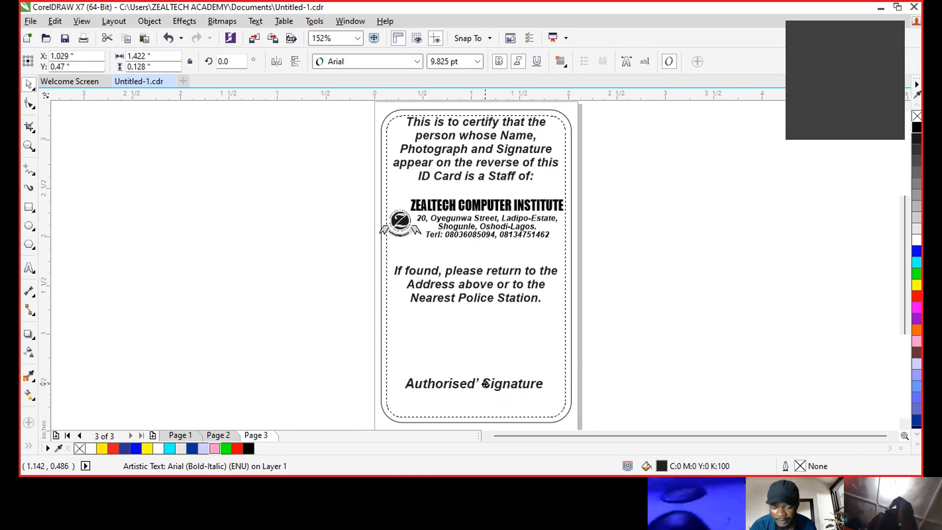
click(658, 323)
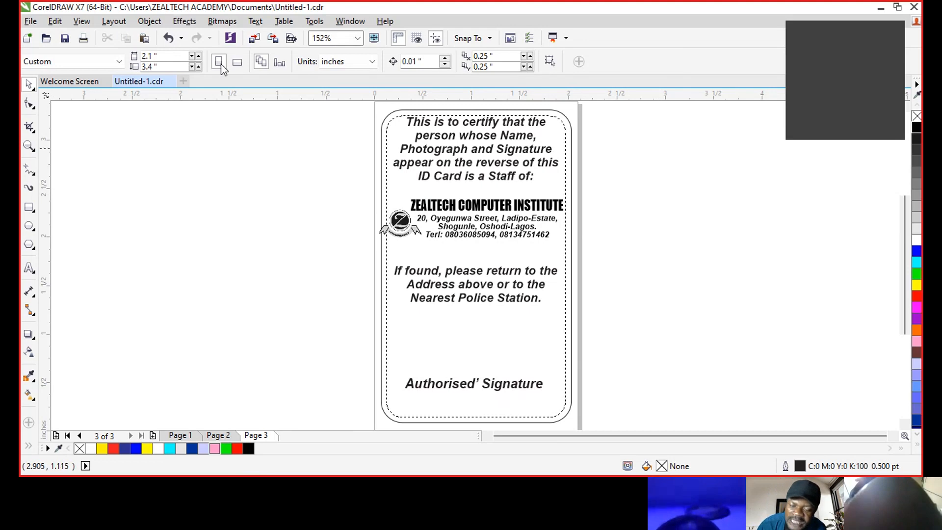
- Browse the Edit menu and move across to the Object menu
click(54, 22)
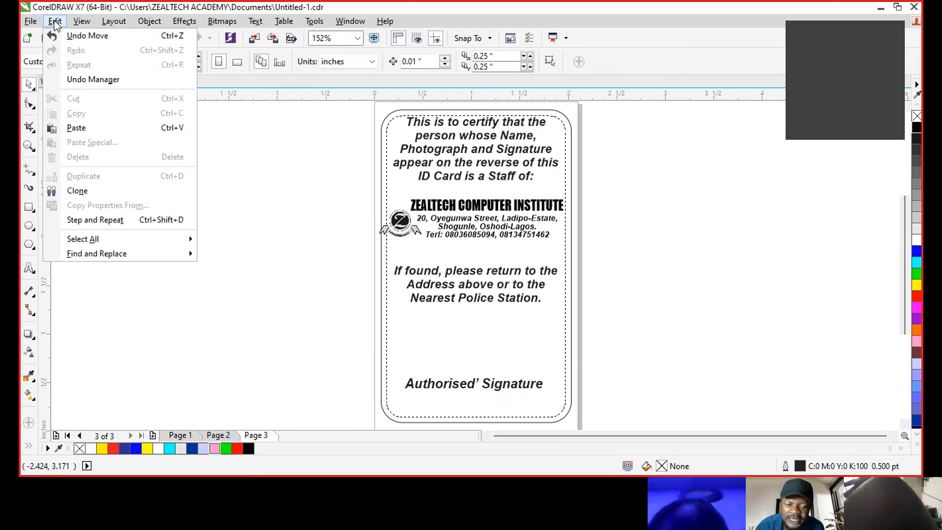
mouse_move(151, 25)
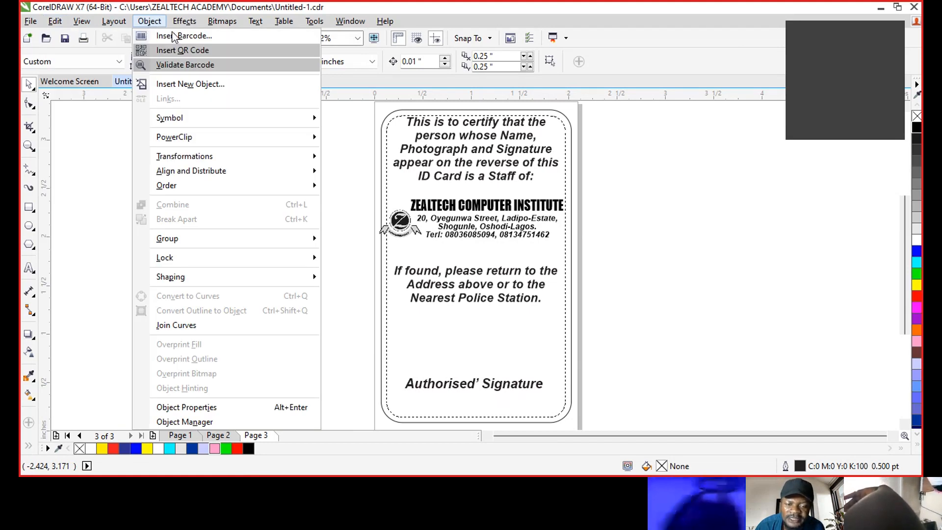
click(186, 36)
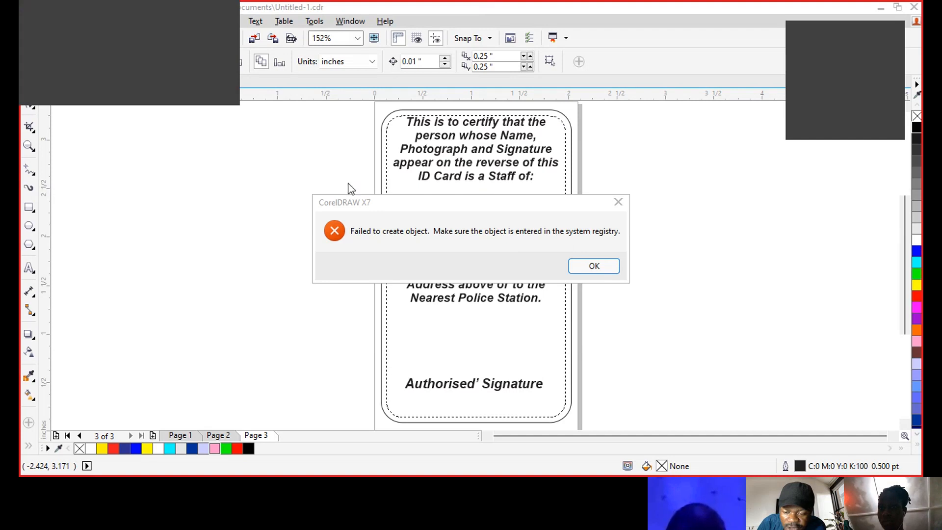
click(605, 270)
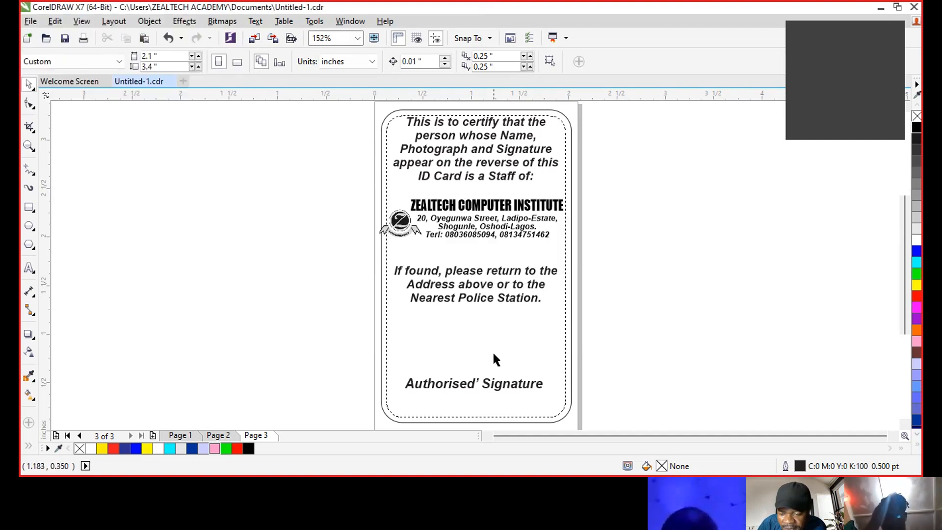
- Paste a barcode and stretch it wide and flat beneath 'Authorised' Signature'
click(491, 405)
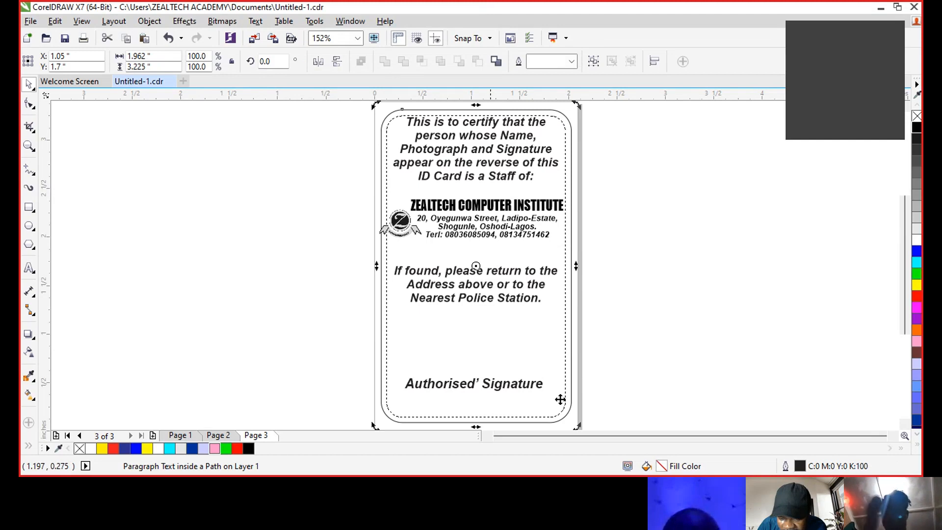
click(650, 325)
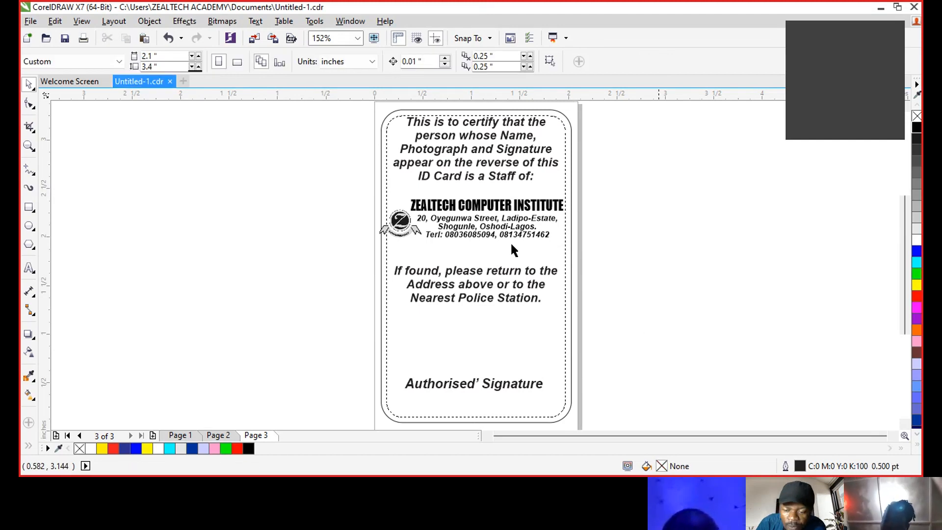
key(ctrl+v)
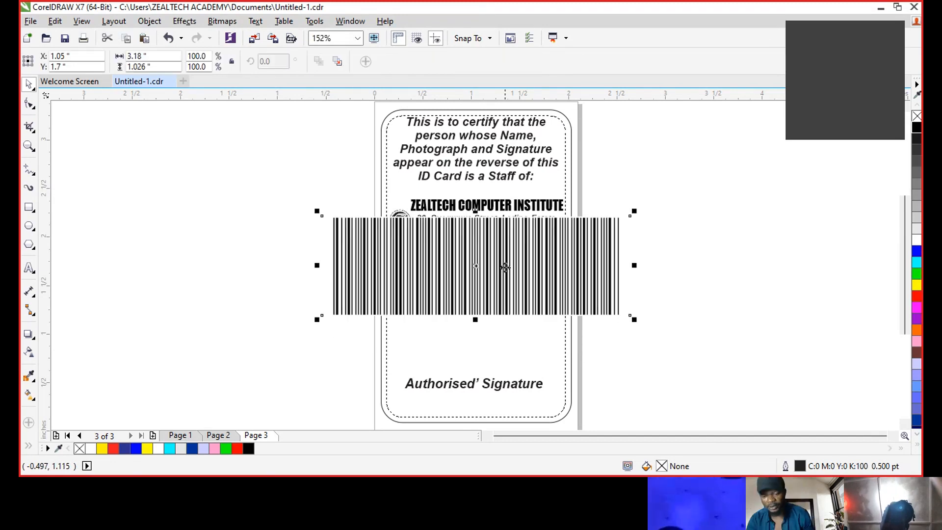
drag(505, 268, 512, 326)
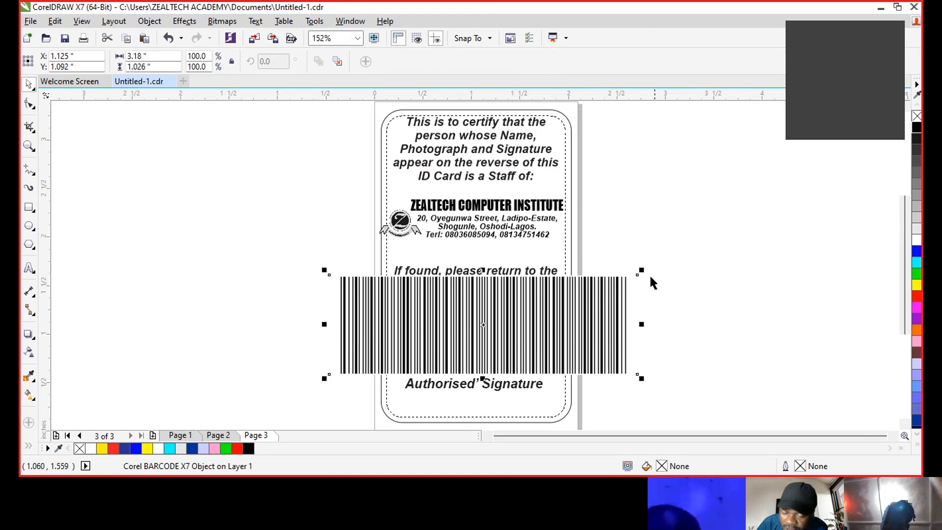
mouse_move(644, 272)
mouse_down()
mouse_move(438, 352)
mouse_move(463, 403)
mouse_move(464, 373)
mouse_move(461, 397)
mouse_move(563, 400)
mouse_up()
drag(477, 414, 478, 410)
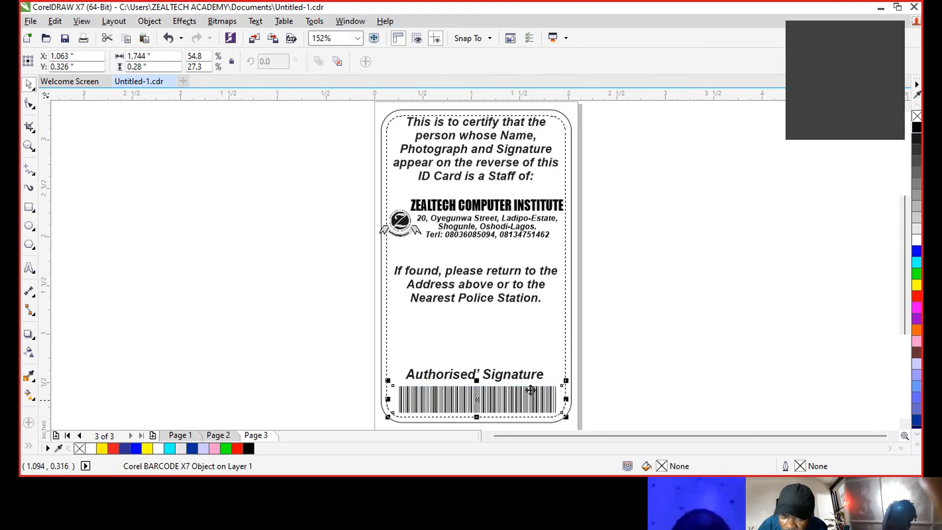
click(515, 376)
click(652, 343)
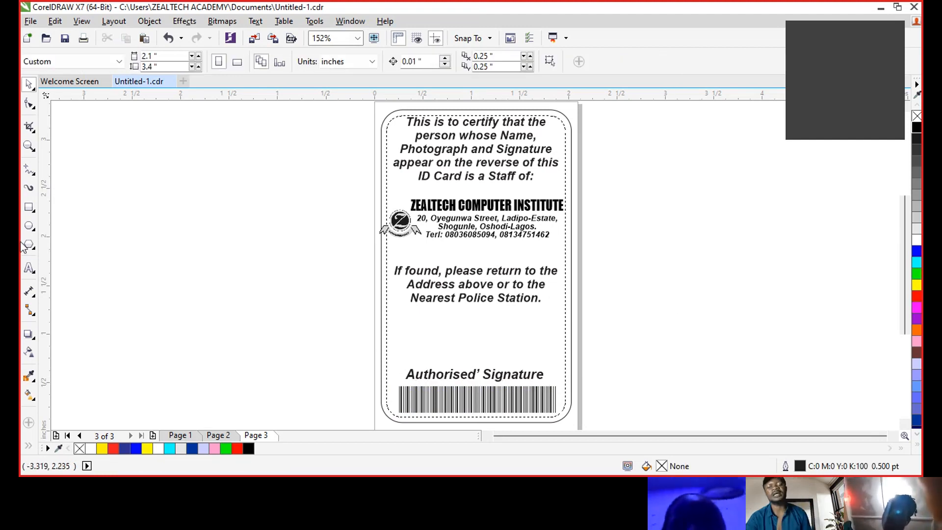
- Draw a straight Pen-tool line above 'Authorised' Signature' with a 1.5 pt outline
click(36, 173)
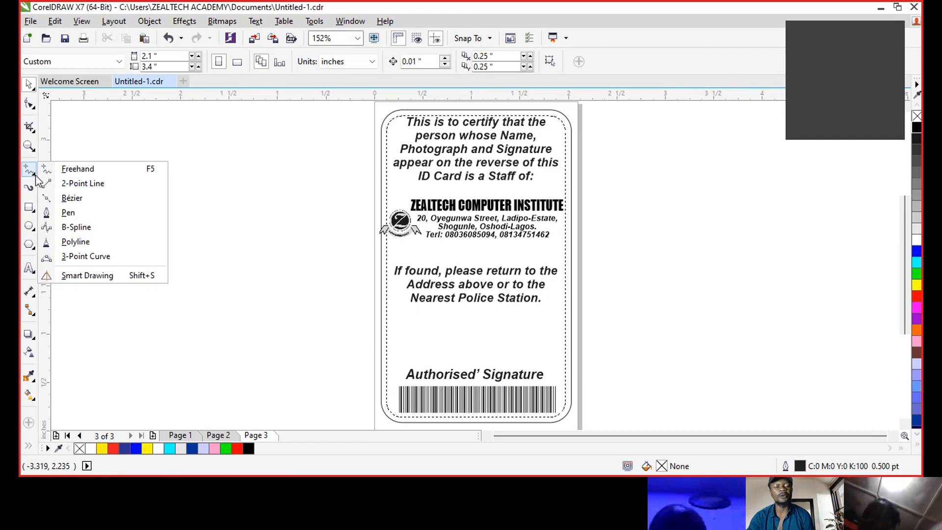
click(76, 218)
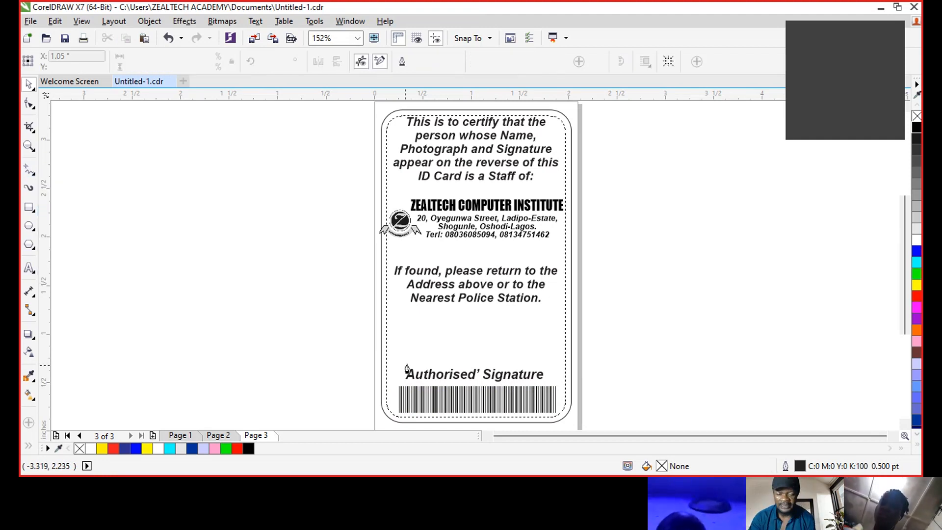
click(406, 364)
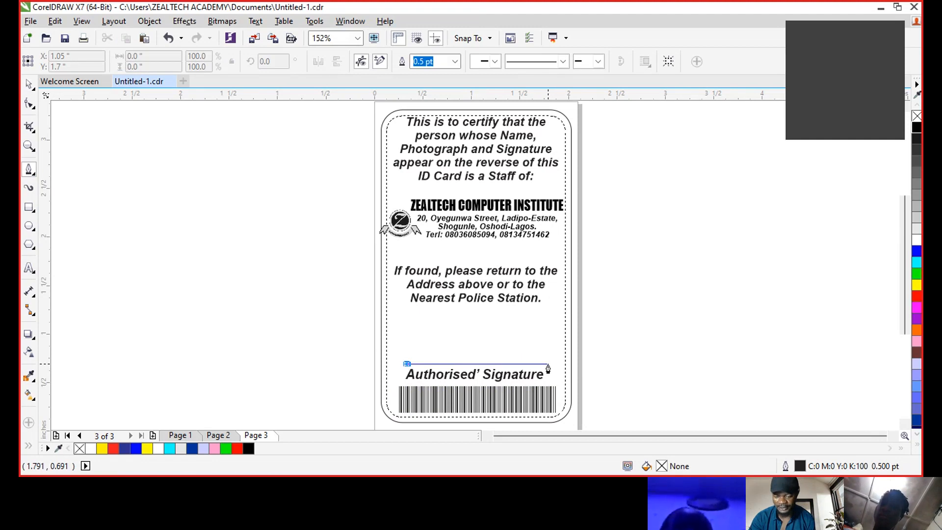
double_click(548, 366)
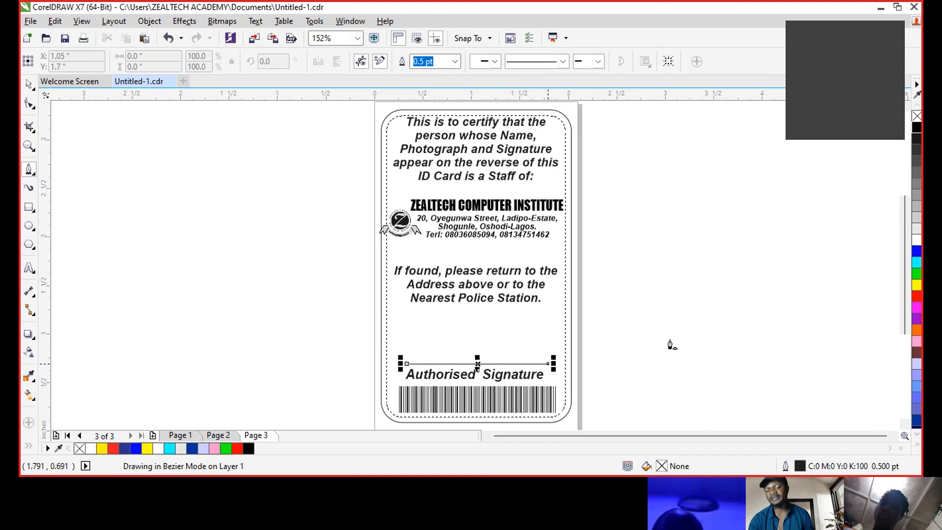
key(space)
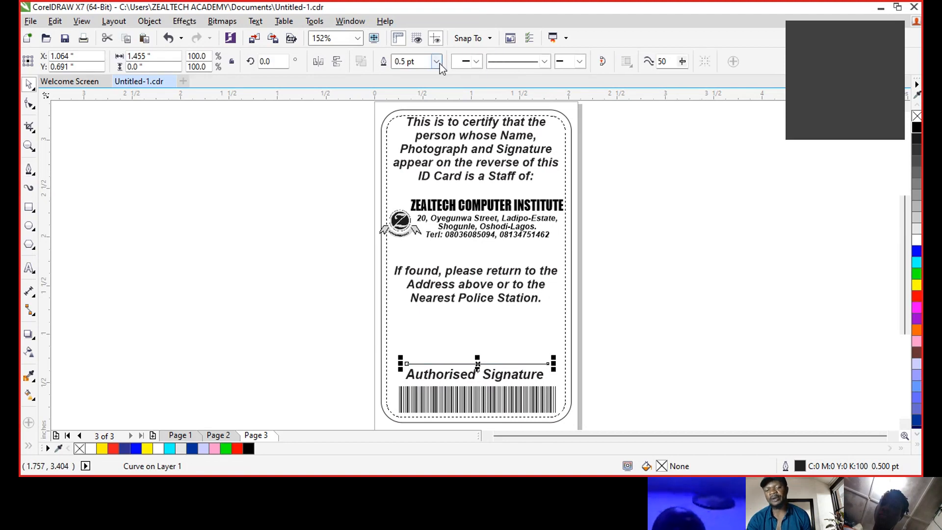
click(436, 61)
click(408, 145)
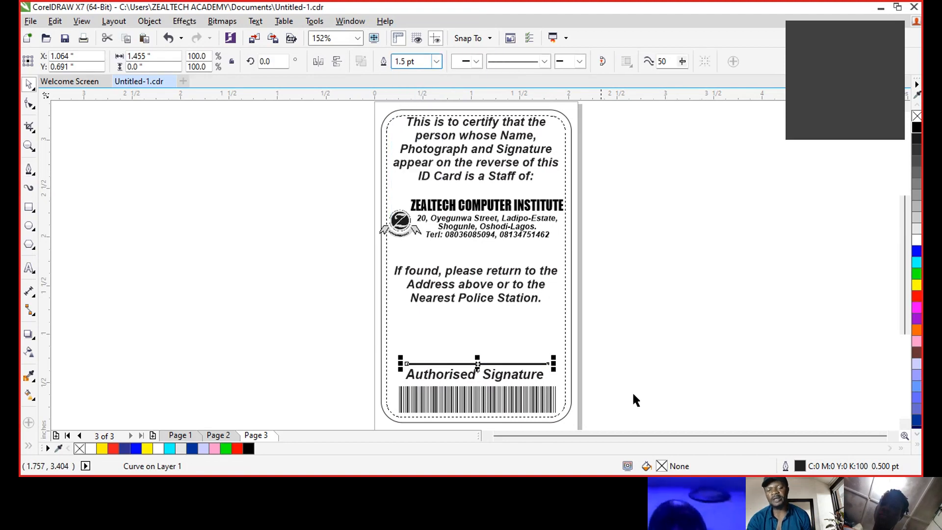
mouse_move(602, 424)
mouse_down()
mouse_move(496, 392)
mouse_move(408, 339)
mouse_move(351, 340)
mouse_up()
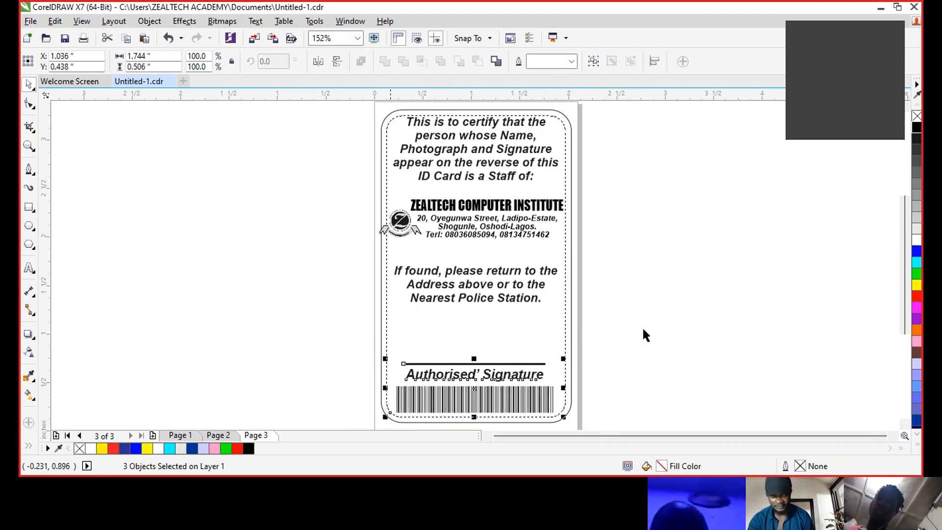
click(608, 277)
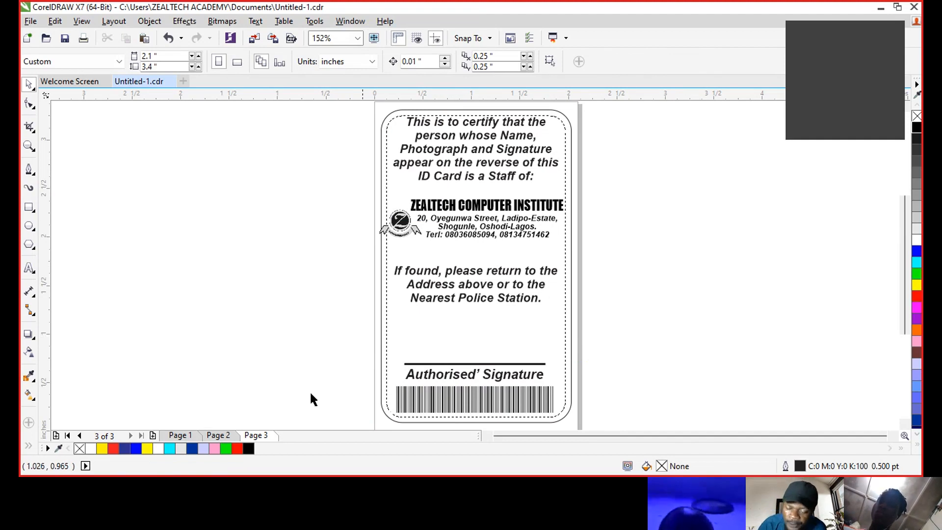
- Select the signature image on the Page 2 card front, then return to Page 3
click(222, 436)
click(487, 393)
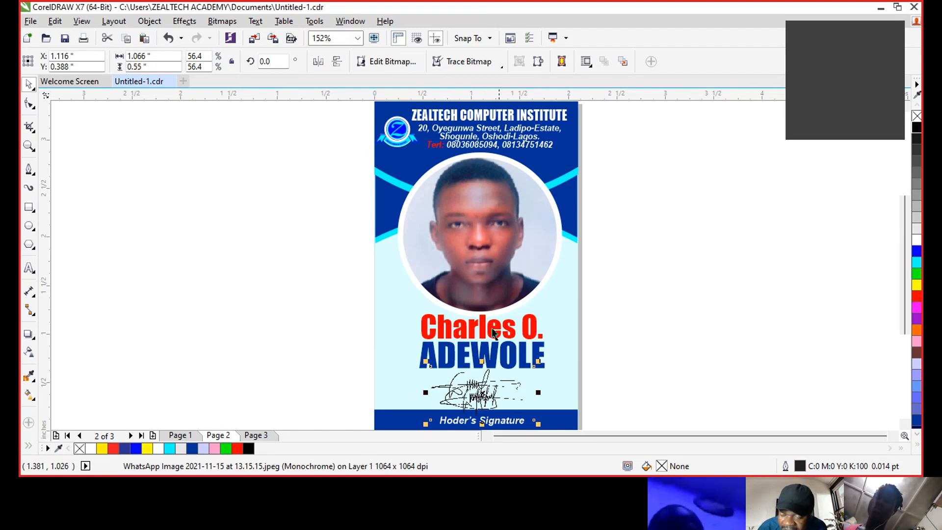
click(260, 435)
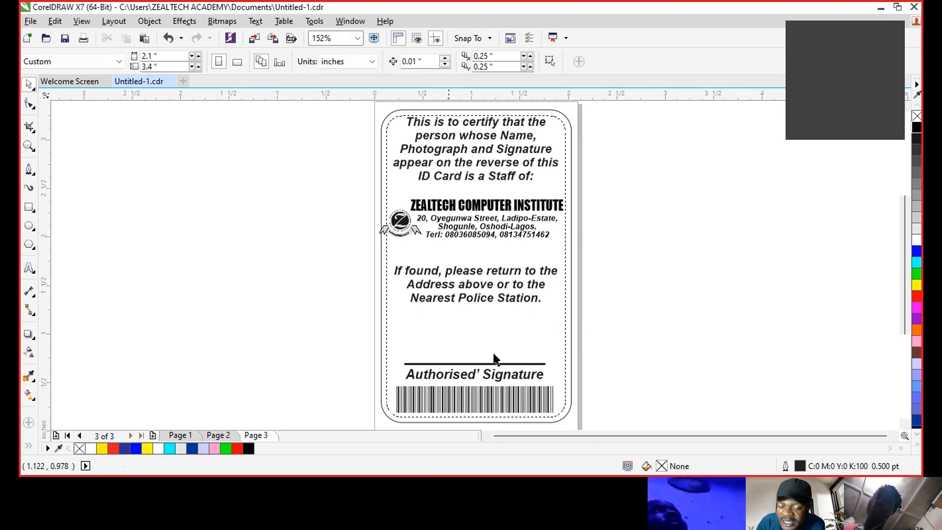
- Draw a freehand signature scrawl above the Authorised' Signature line with the Freehand tool
click(35, 174)
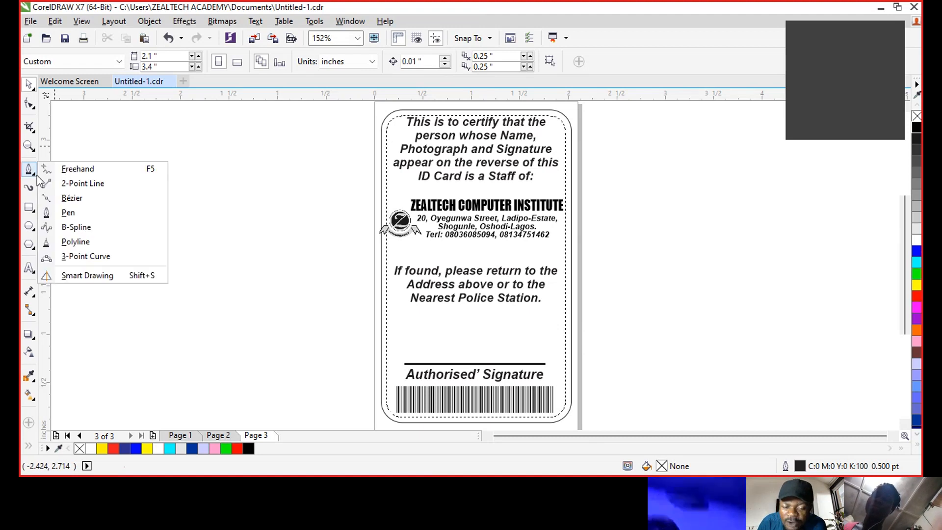
click(88, 169)
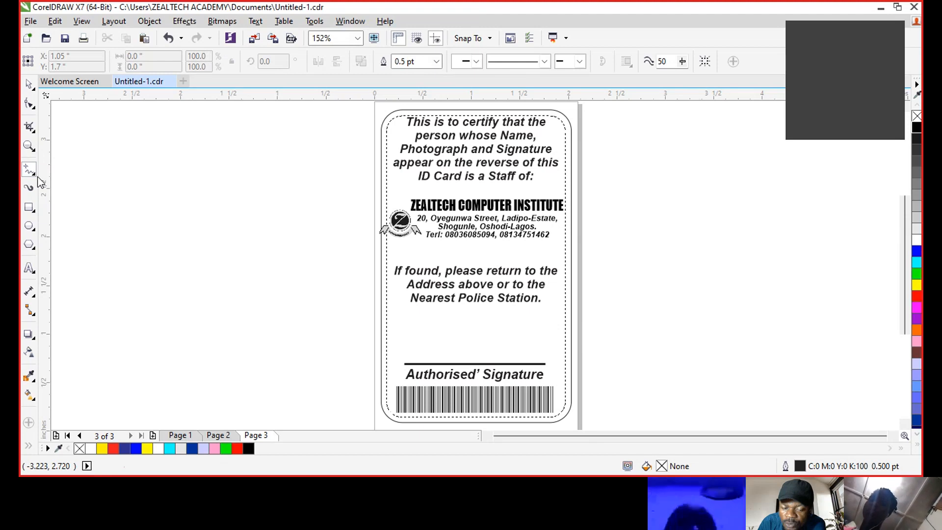
click(33, 173)
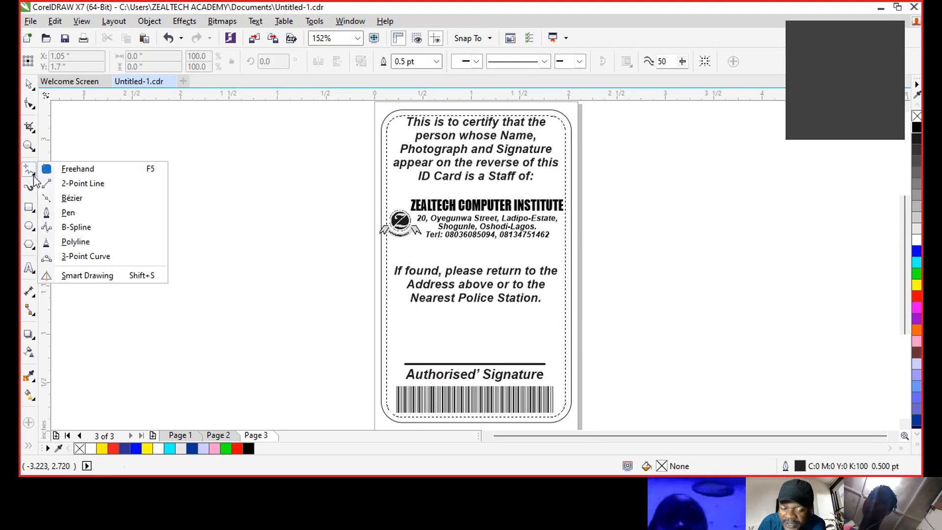
click(88, 171)
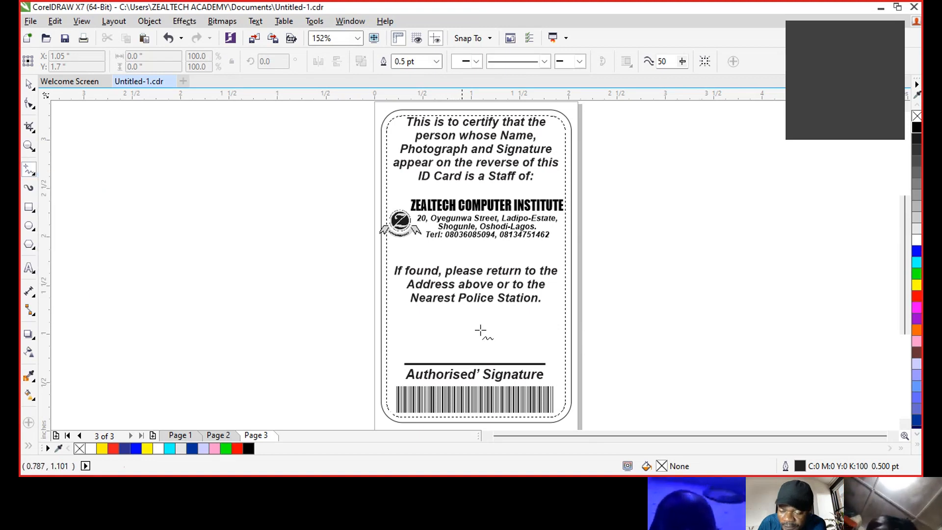
mouse_move(489, 353)
mouse_down()
mouse_move(476, 308)
mouse_move(418, 336)
mouse_move(442, 321)
mouse_move(453, 344)
mouse_move(470, 347)
mouse_move(523, 322)
mouse_move(513, 333)
mouse_move(542, 339)
mouse_move(537, 345)
mouse_up()
click(29, 84)
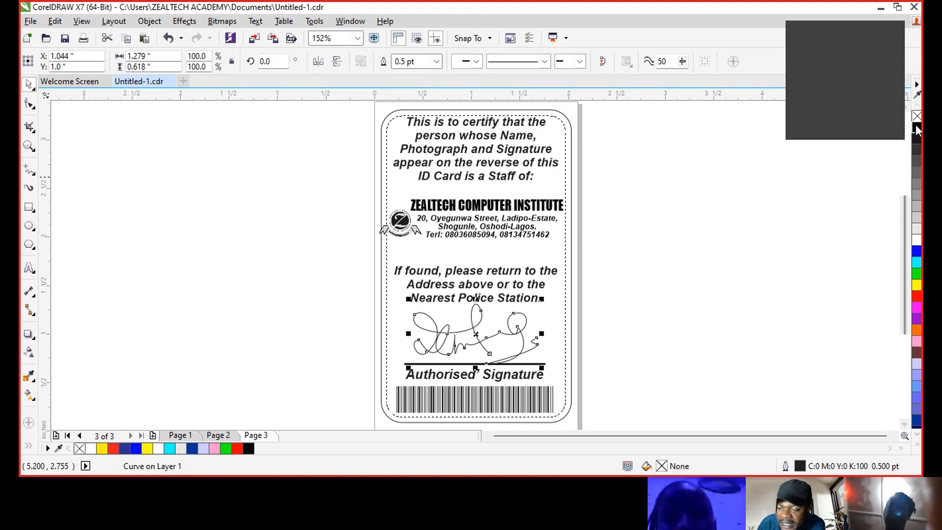
- Give the signature a 1.0 pt outline, then scale and centre it above the line
click(436, 61)
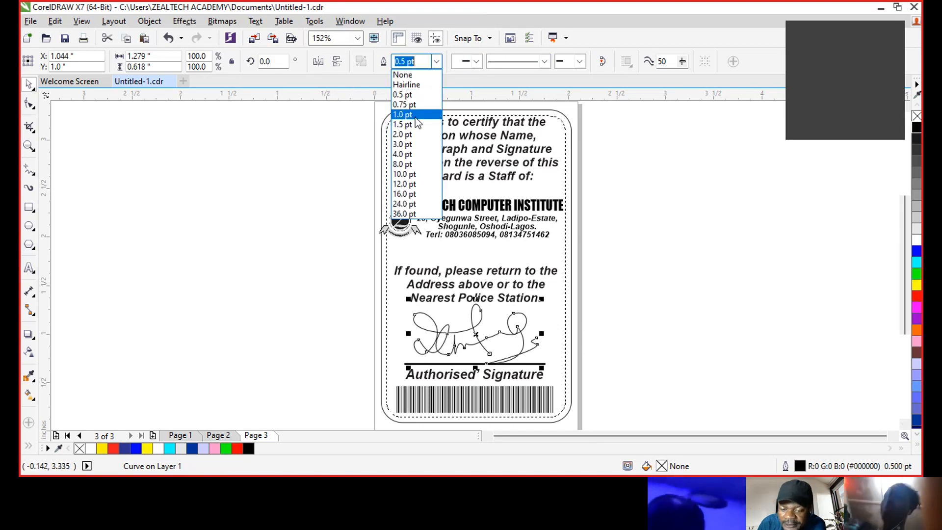
click(415, 116)
click(483, 344)
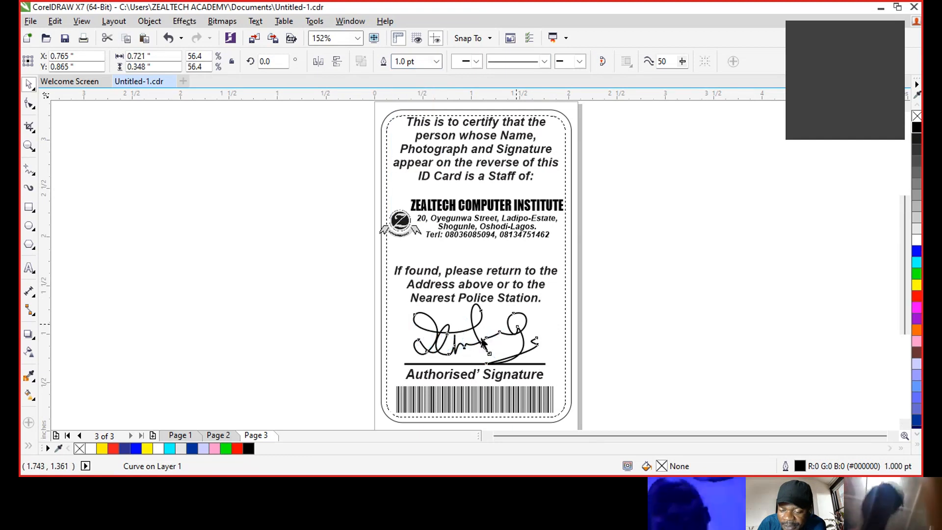
drag(449, 344, 539, 306)
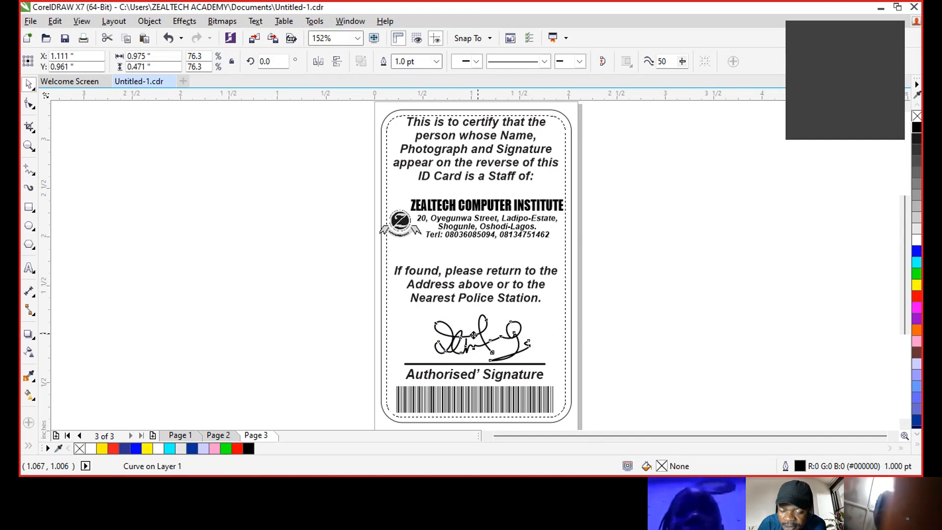
- Deselect everything and preview the card full-screen with F9
click(667, 284)
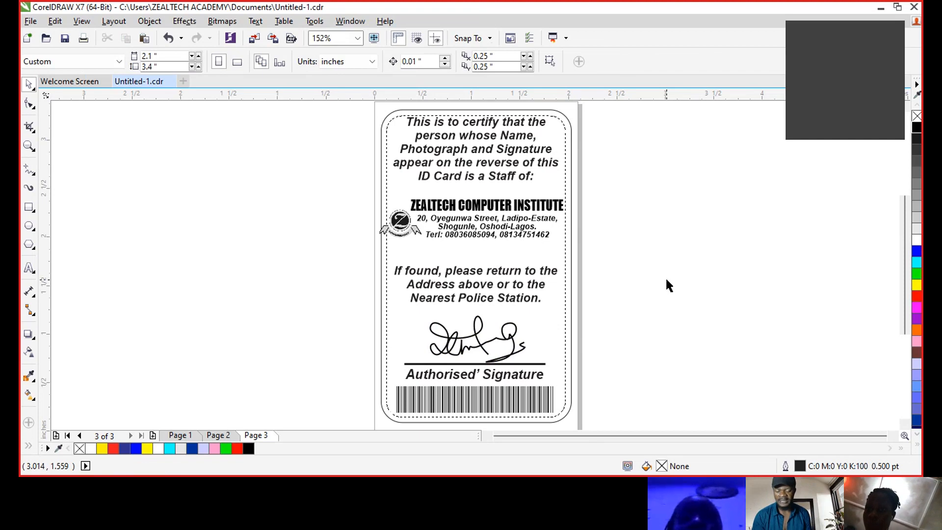
key(F9)
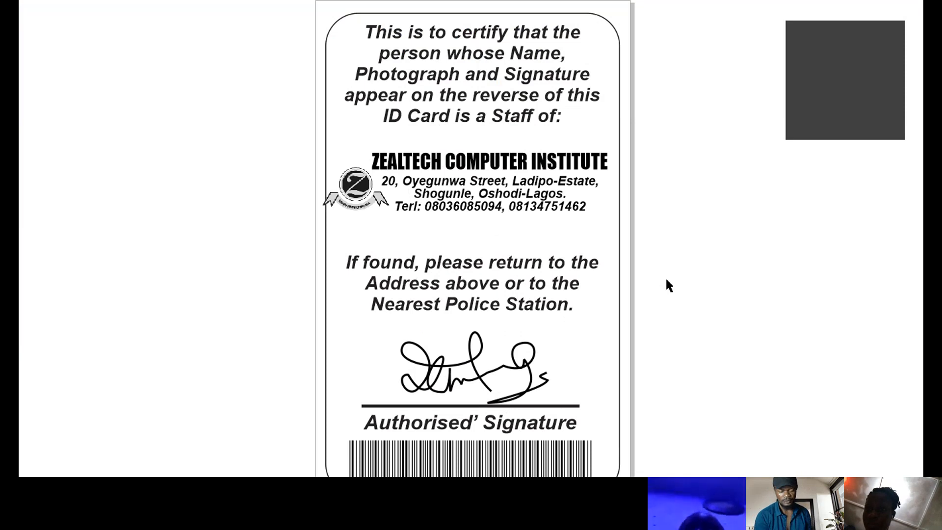
key(Escape)
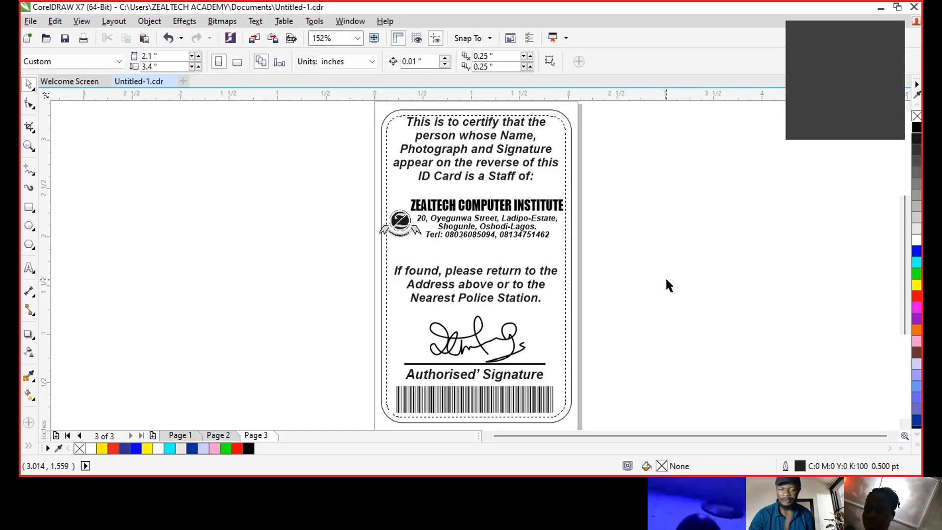
- Reduce the rounded frame's corner radius to about 0.12 inch with the Shape tool
click(402, 114)
key(F10)
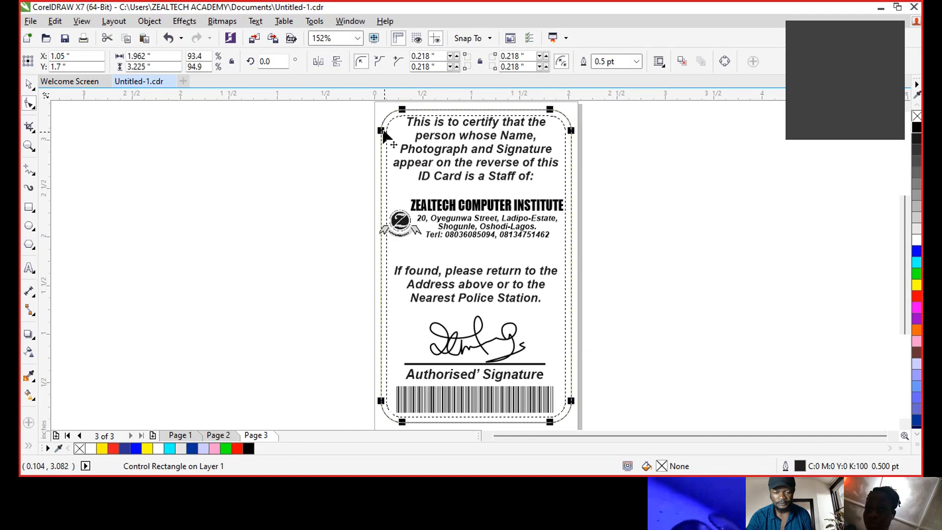
drag(381, 131, 381, 121)
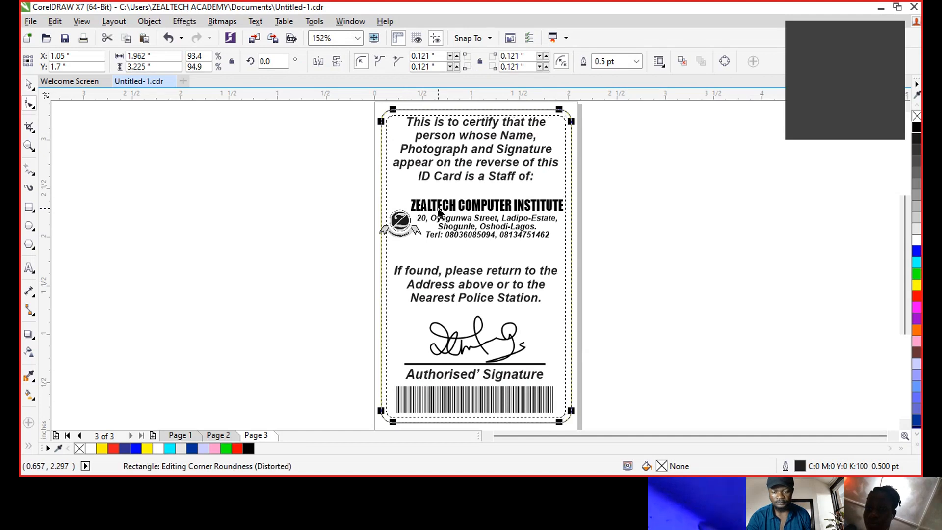
- Stretch the card frame slightly wider to the right and taller at the top
drag(361, 201, 427, 249)
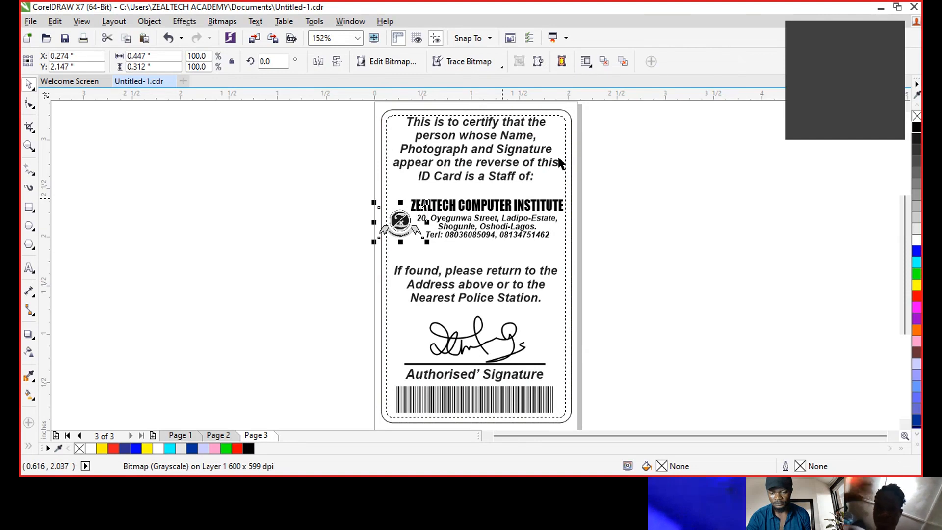
click(567, 138)
click(572, 214)
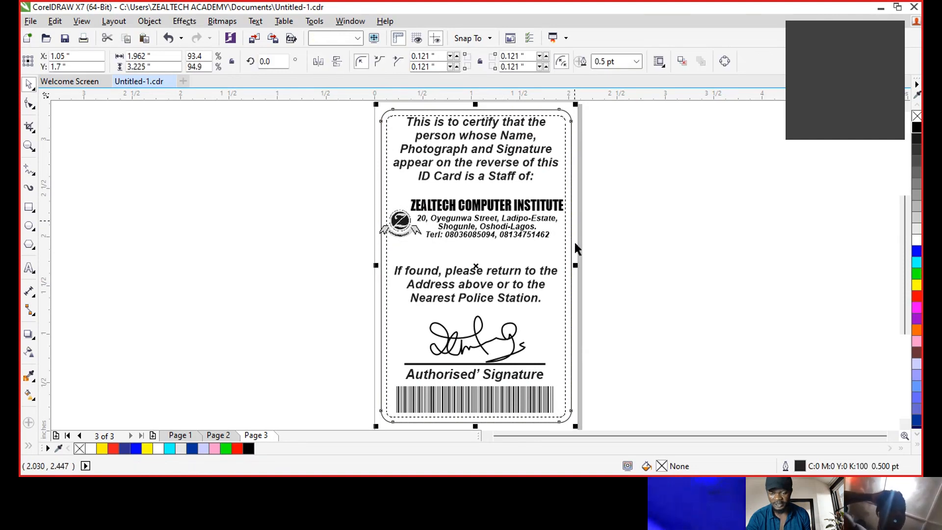
drag(576, 265, 578, 265)
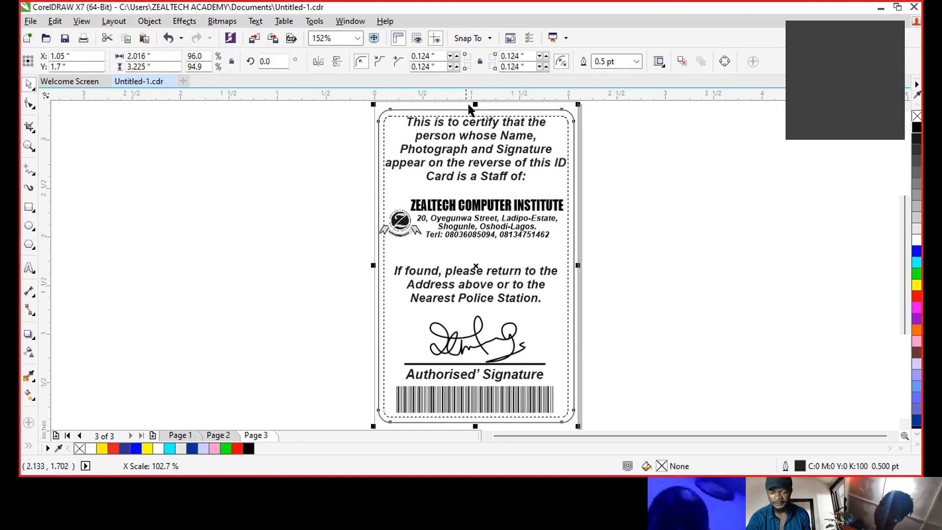
drag(474, 104, 464, 150)
- Fit the page and preview it full-screen, switching twice between the colour front and the back
click(659, 237)
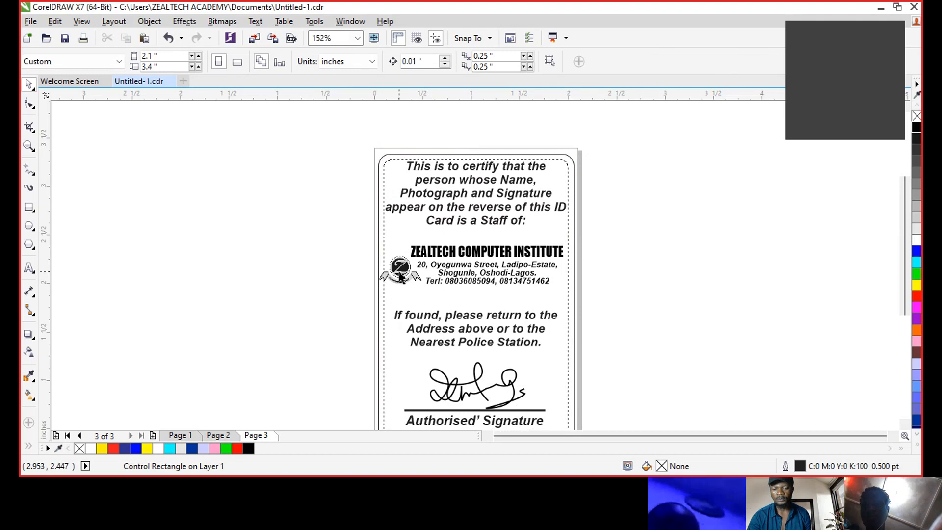
key(shift+F4)
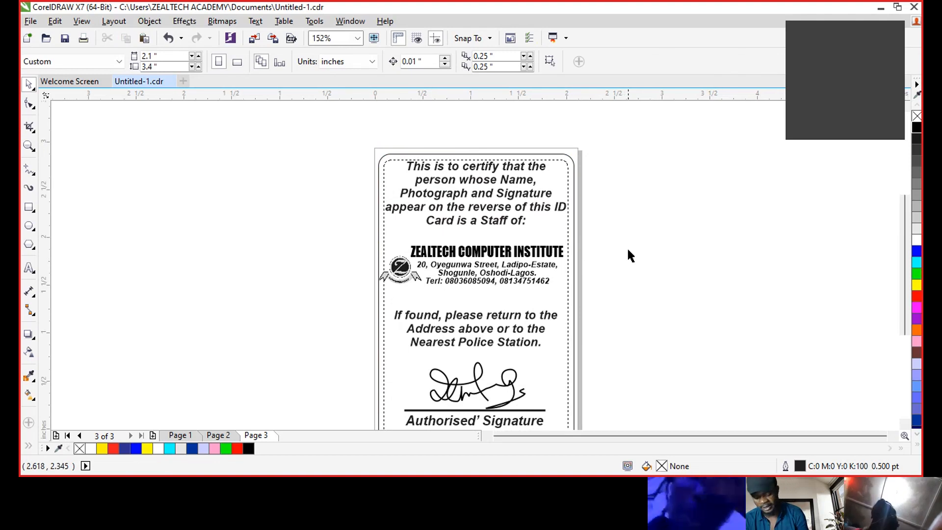
key(F9)
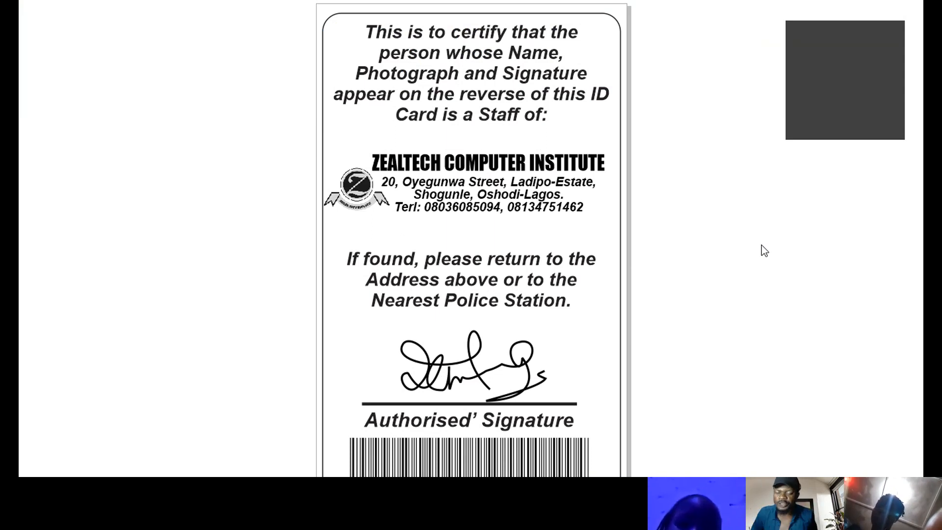
key(Page_Up)
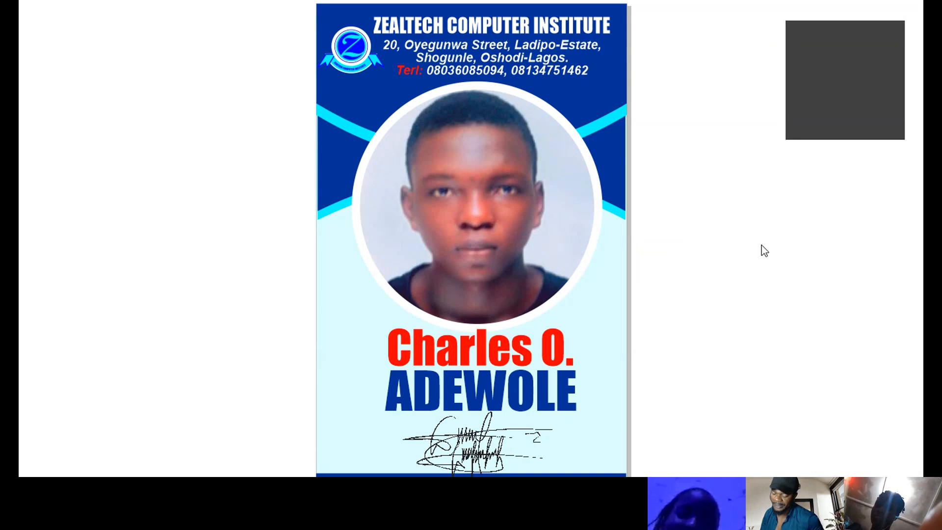
key(Page_Down)
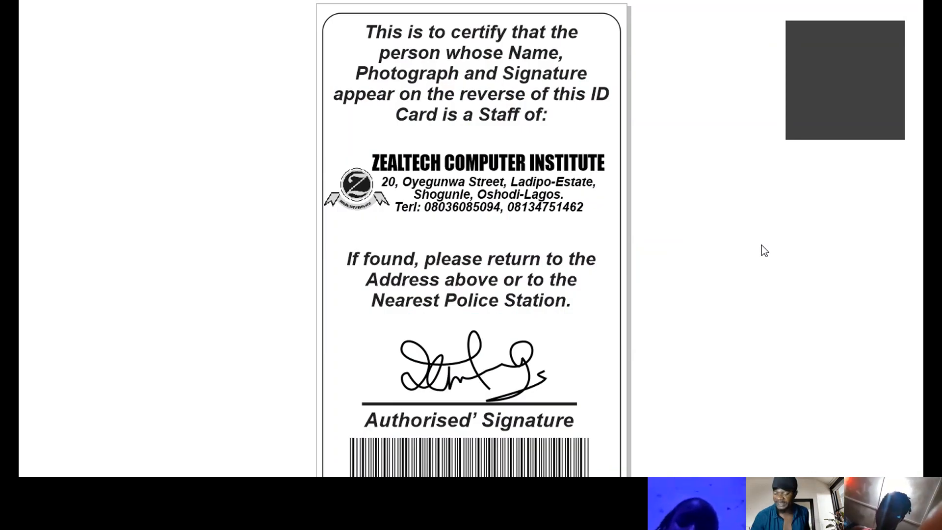
key(Page_Up)
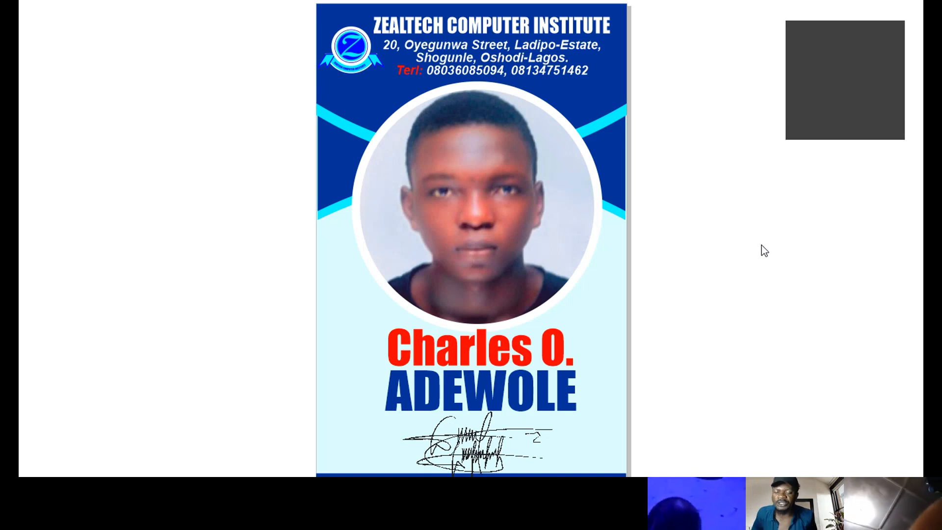
key(Page_Down)
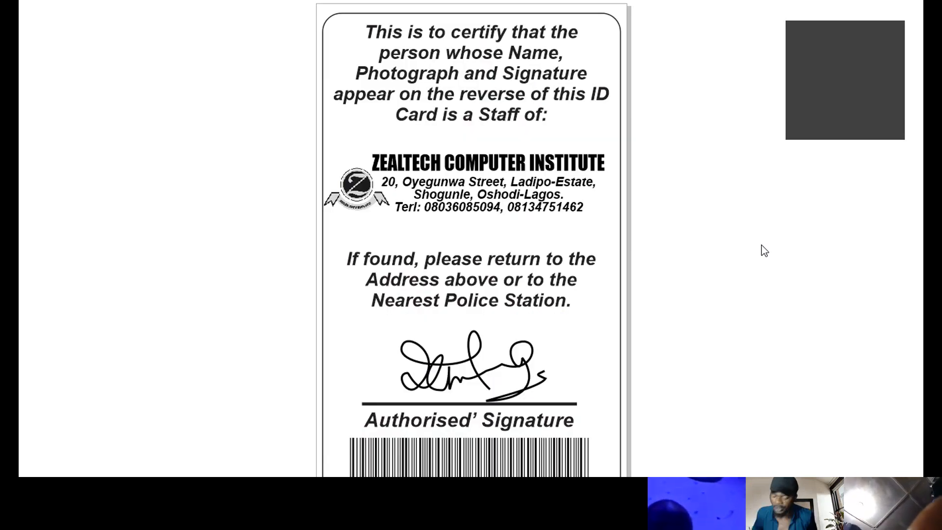